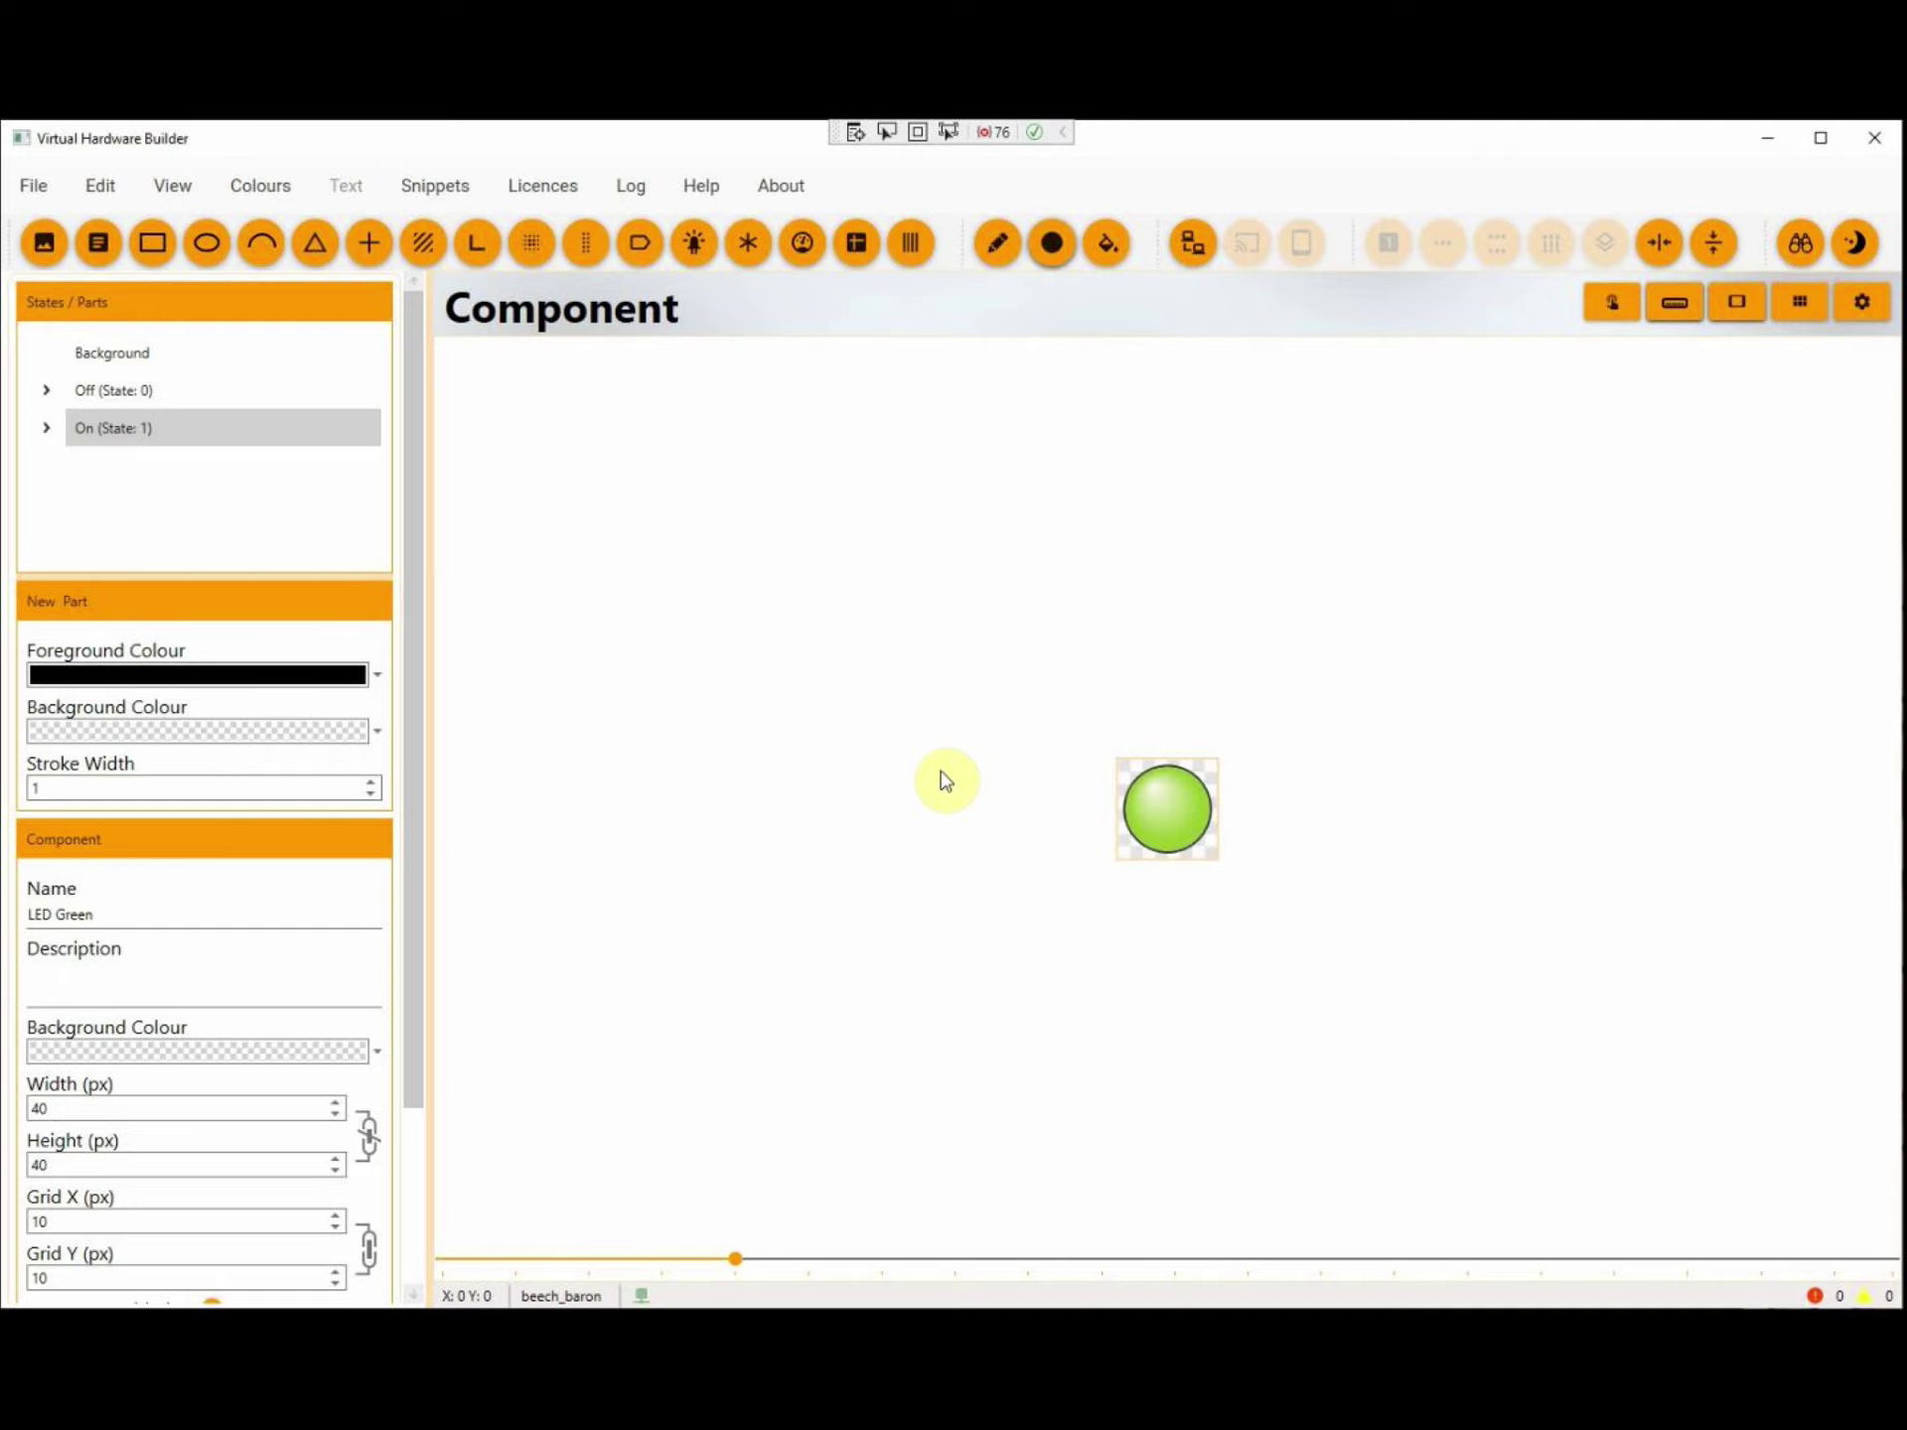
Step: Select the LED and compare its Off and On lit states
left_click(1160, 783)
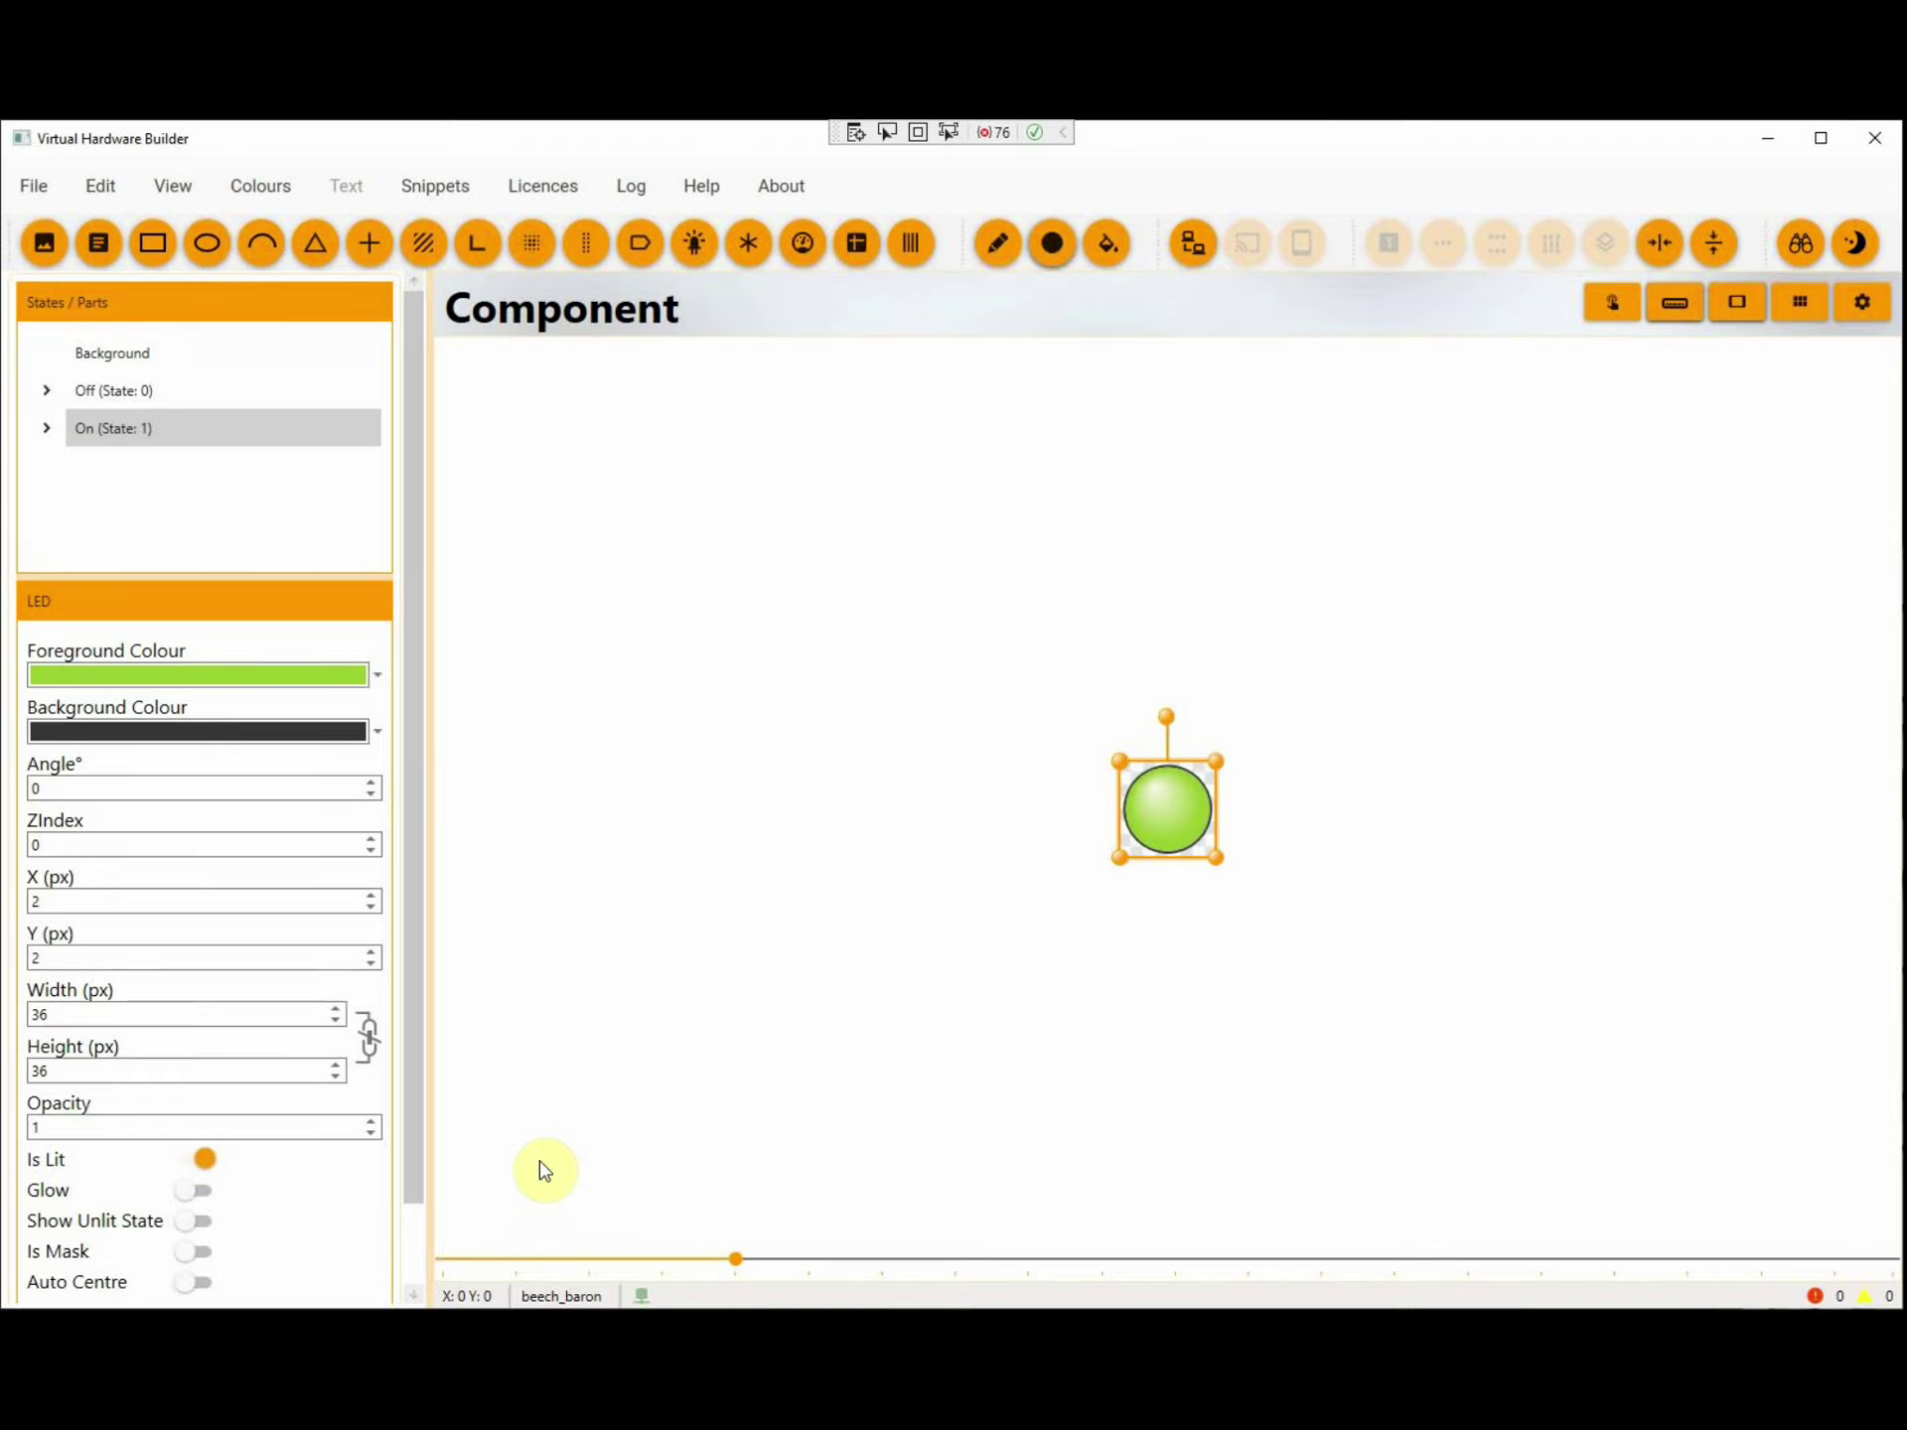
left_click(118, 398)
left_click(115, 427)
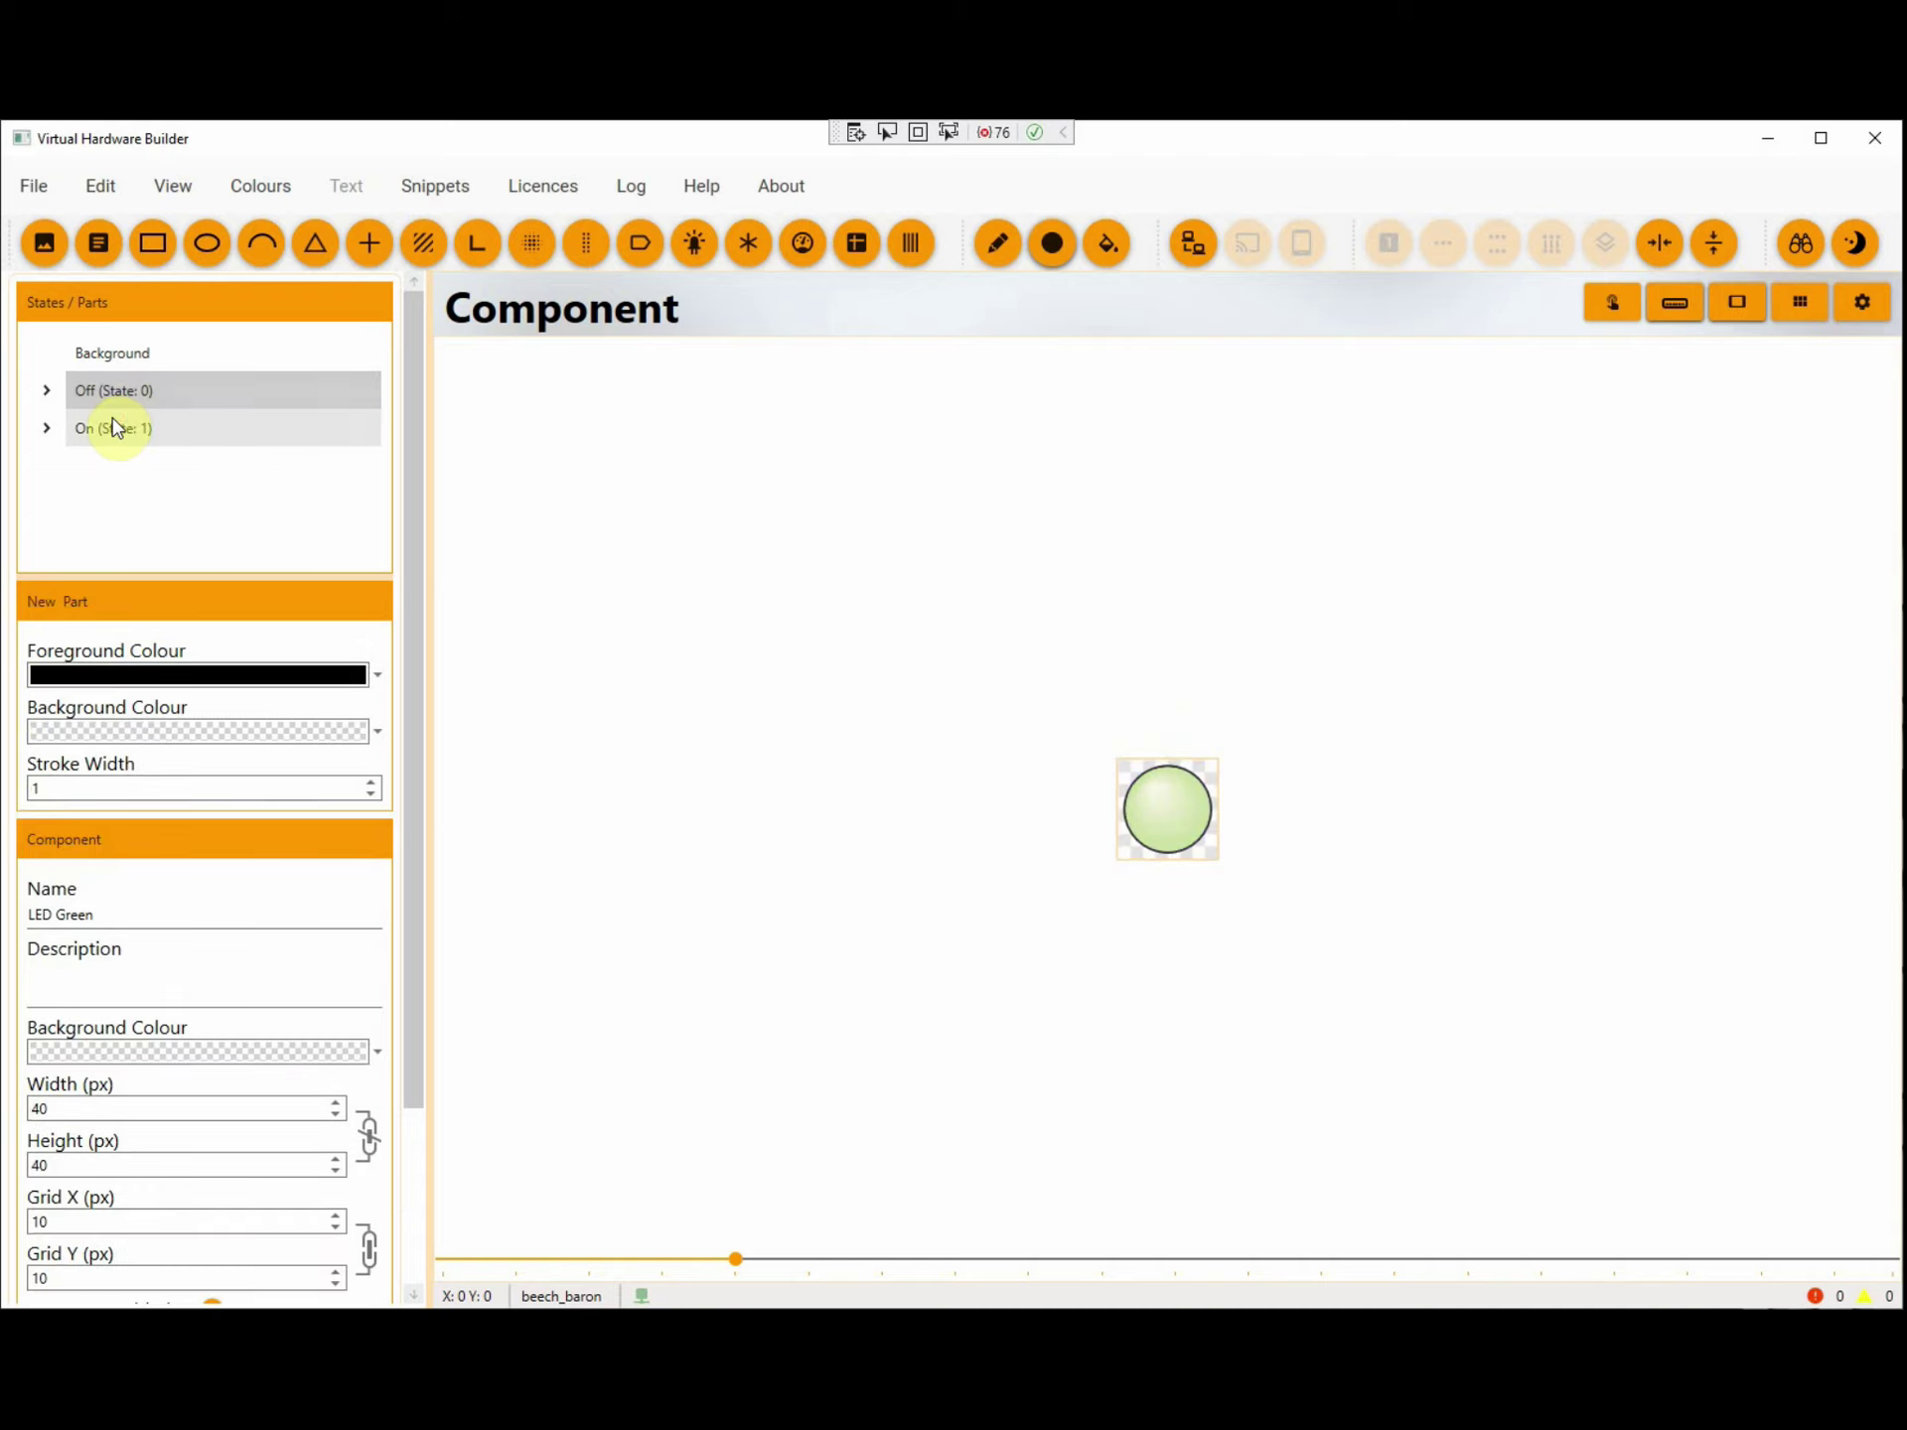
left_click(114, 396)
left_click(112, 431)
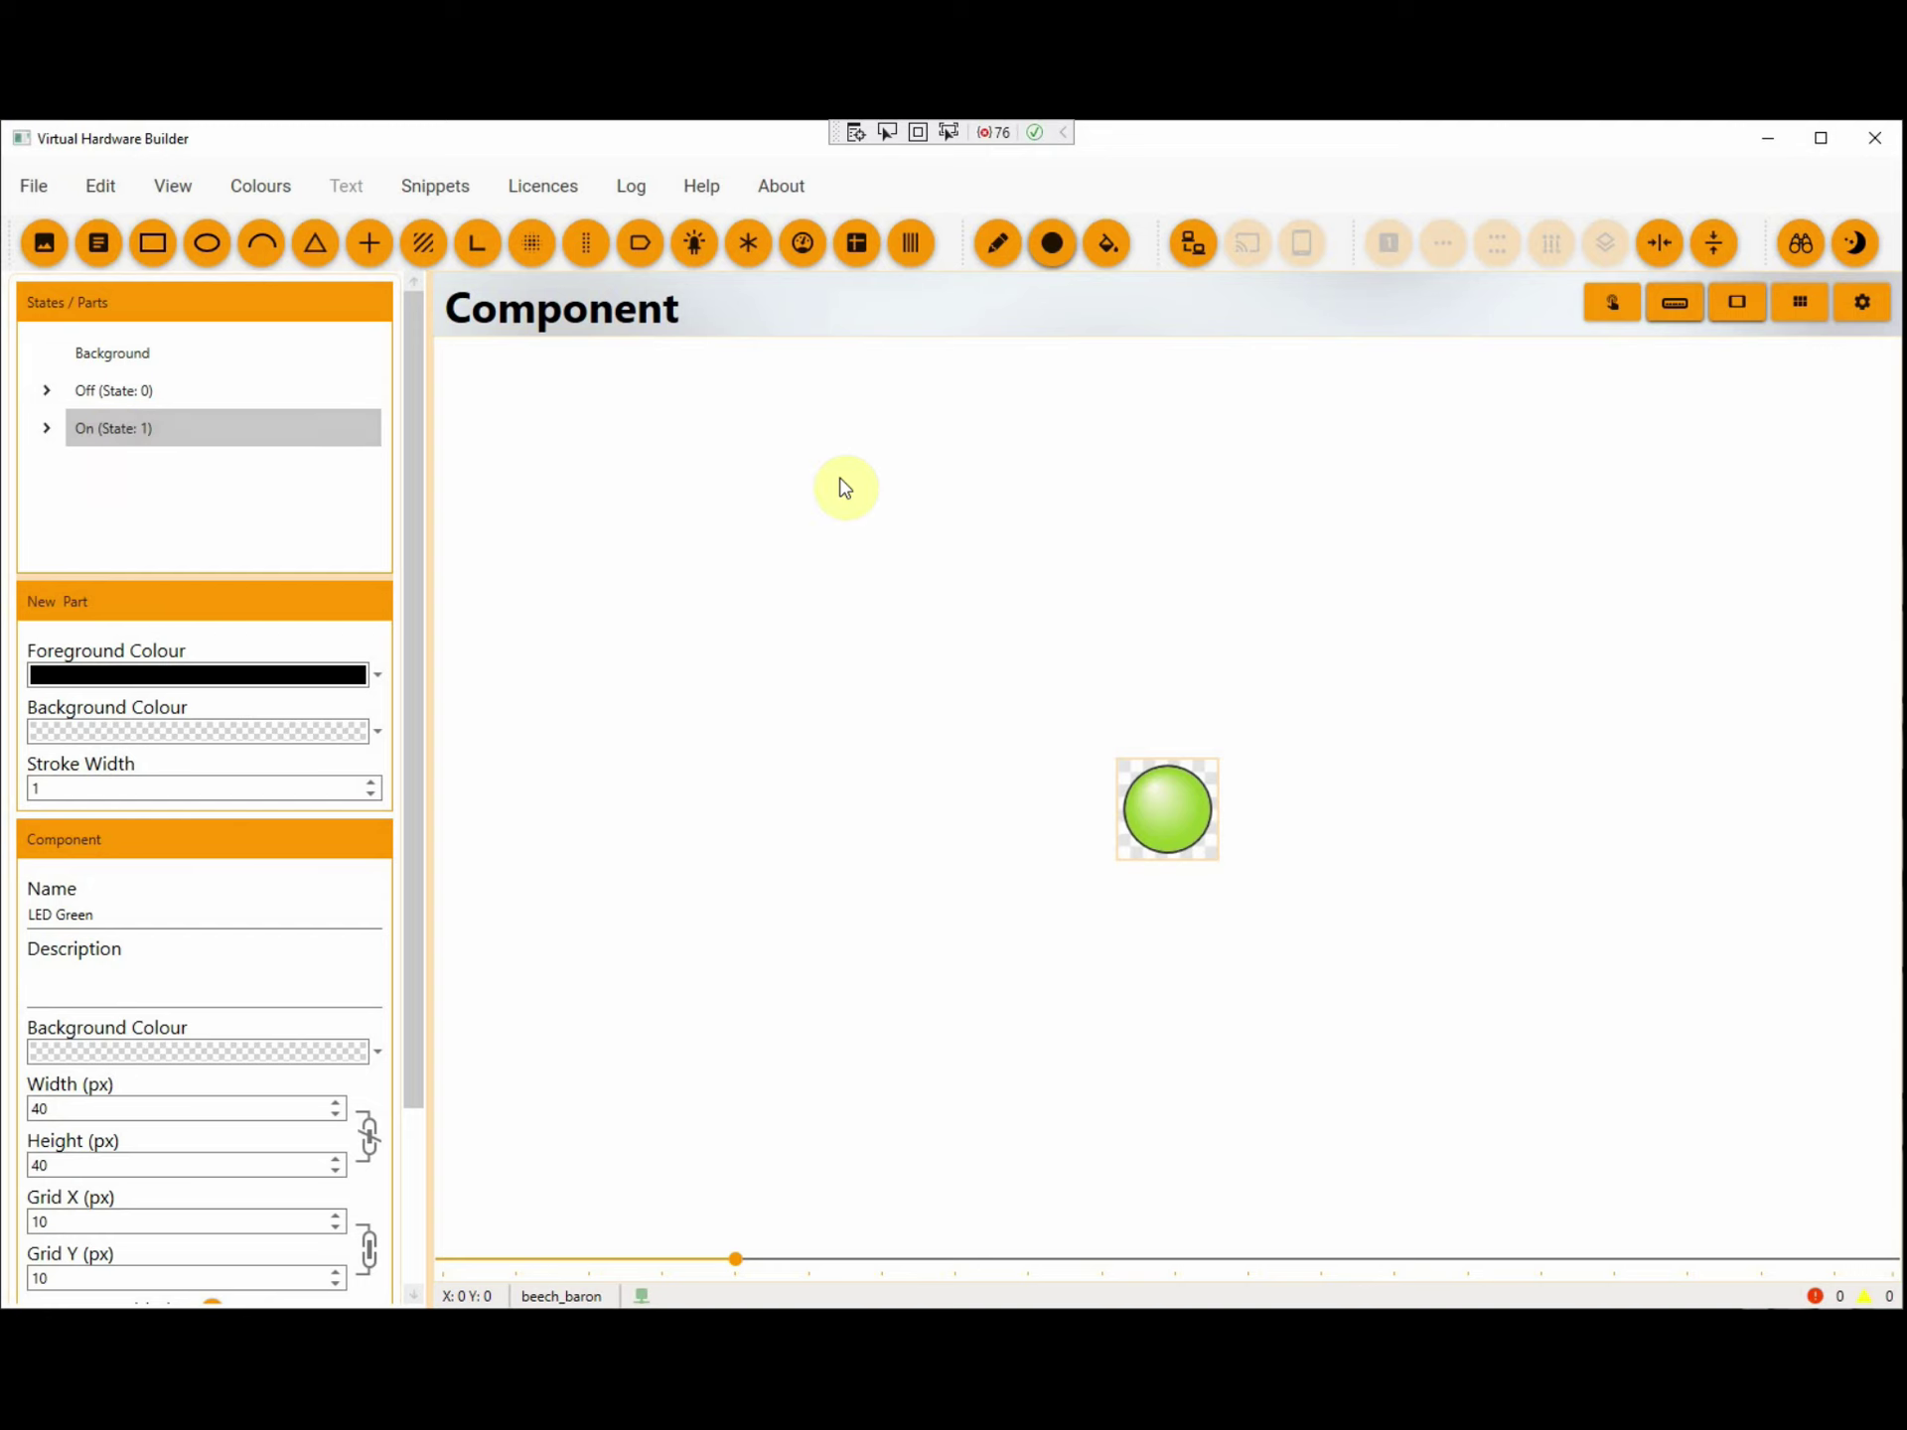
Step: On the device panel, bind the second LED's Data to LIGHT_LANDING
left_click(1735, 314)
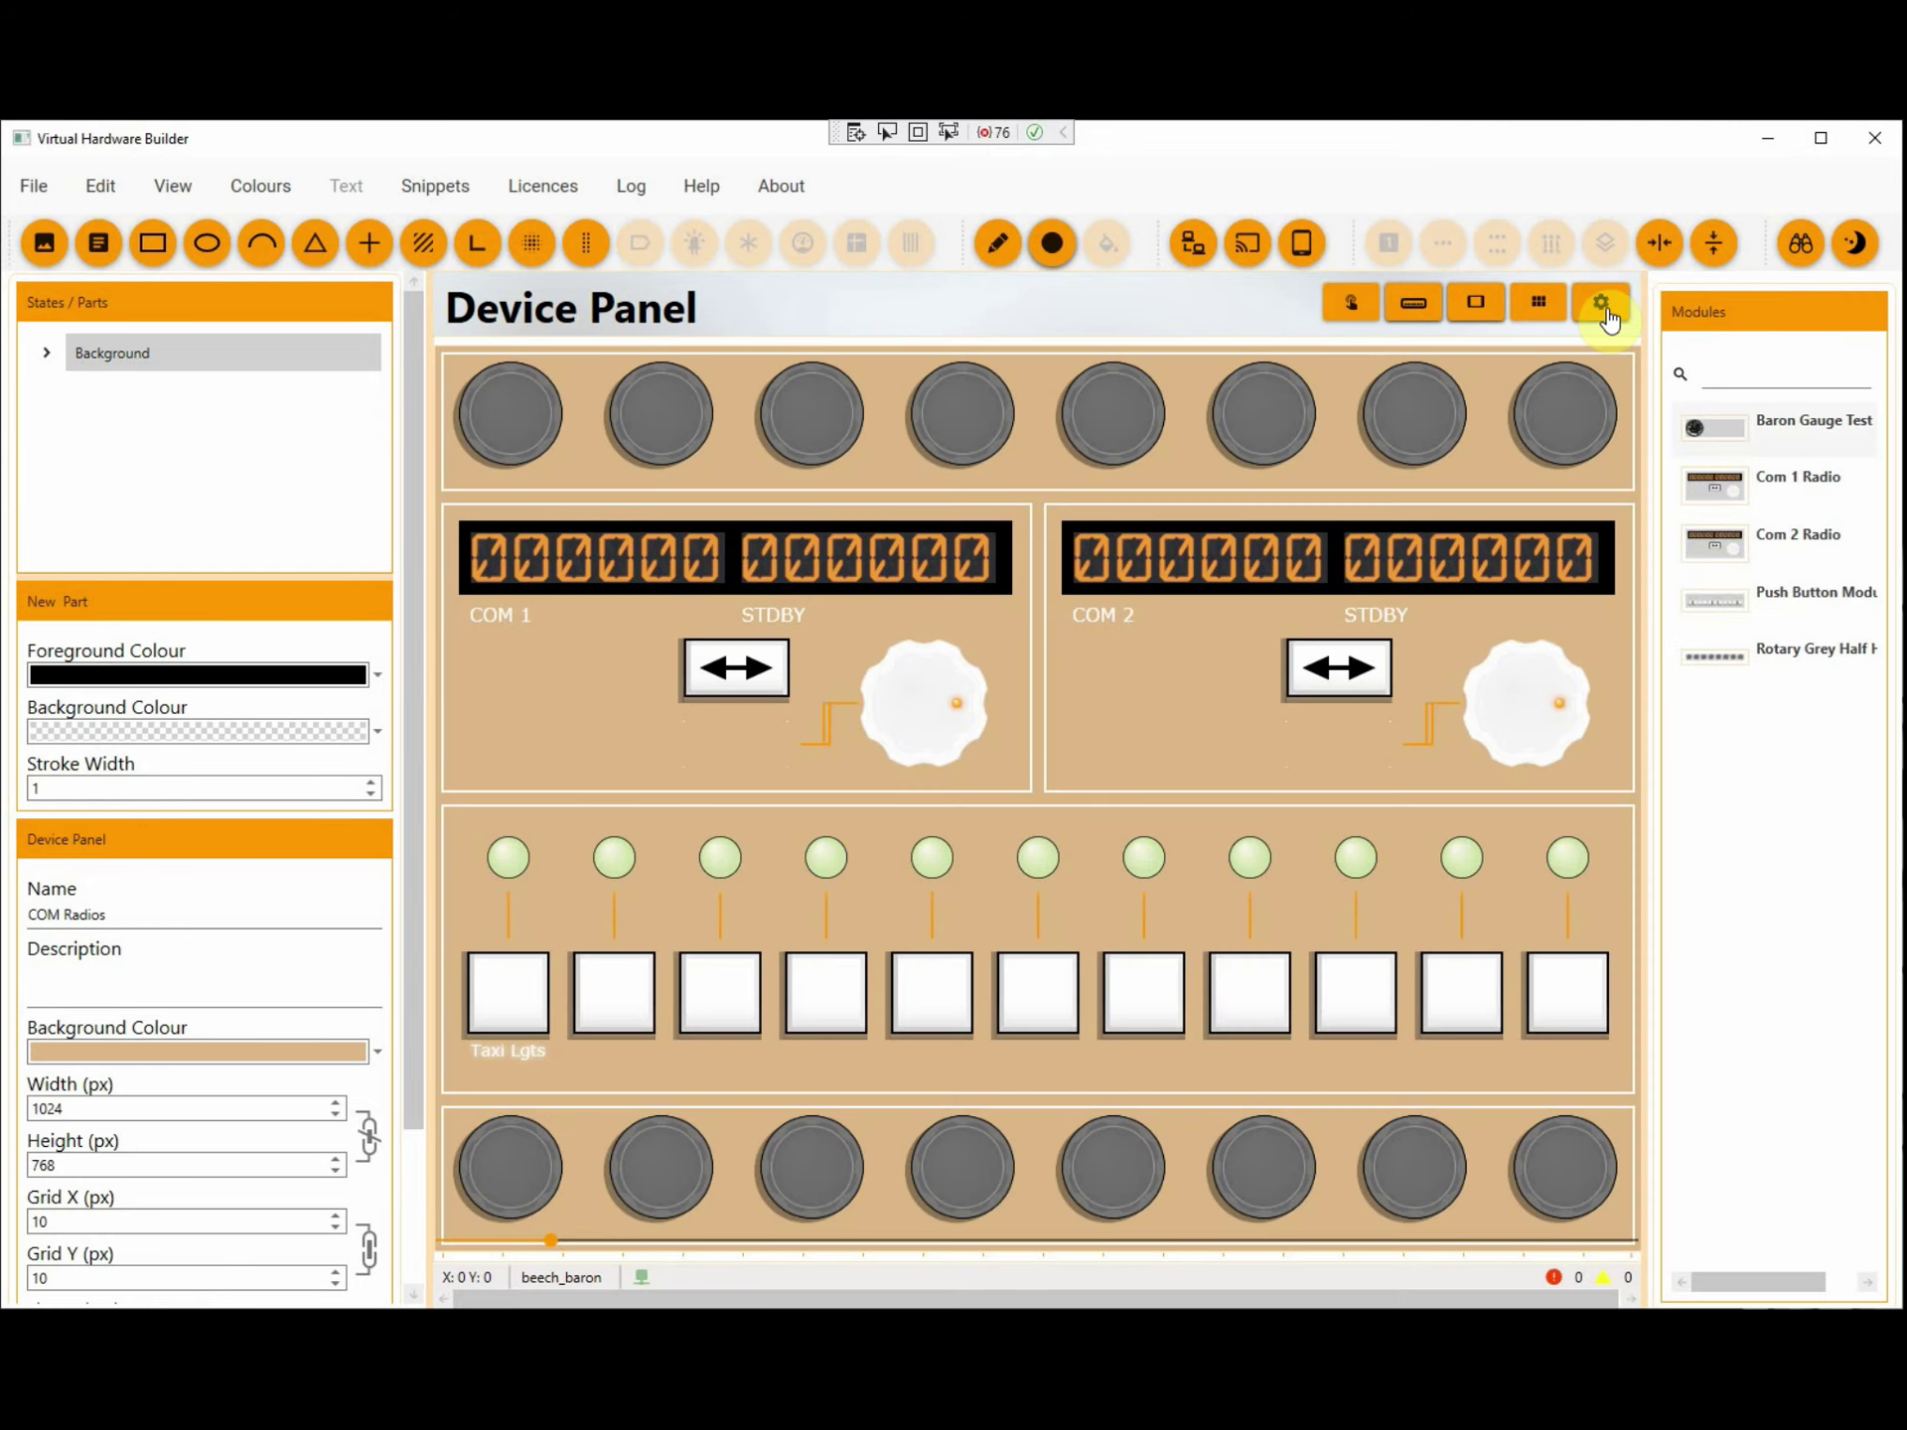
left_click(1603, 303)
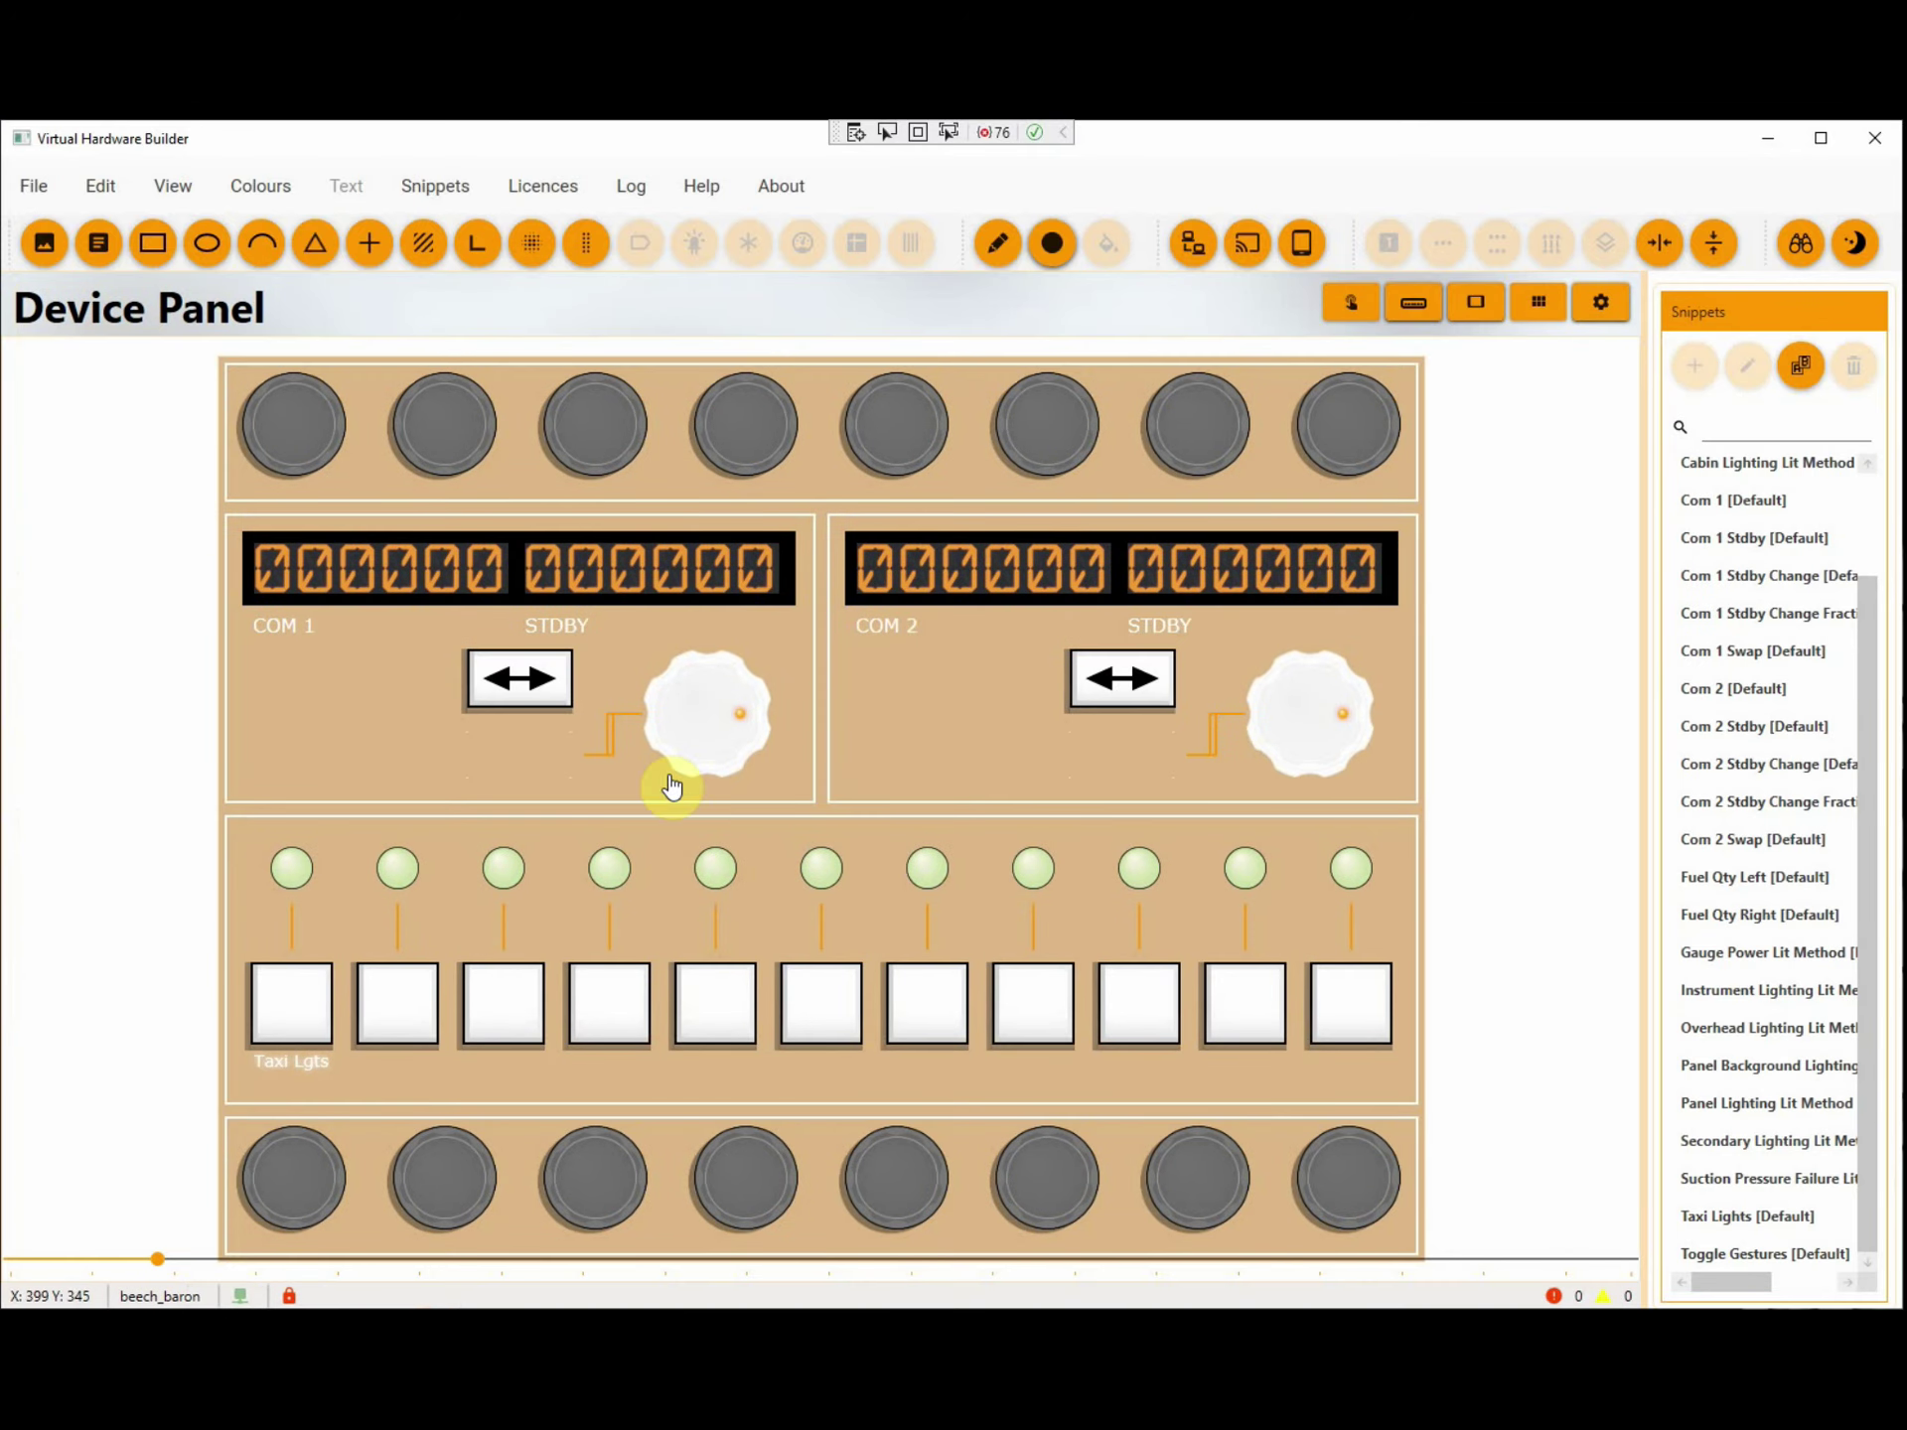
left_click(398, 870)
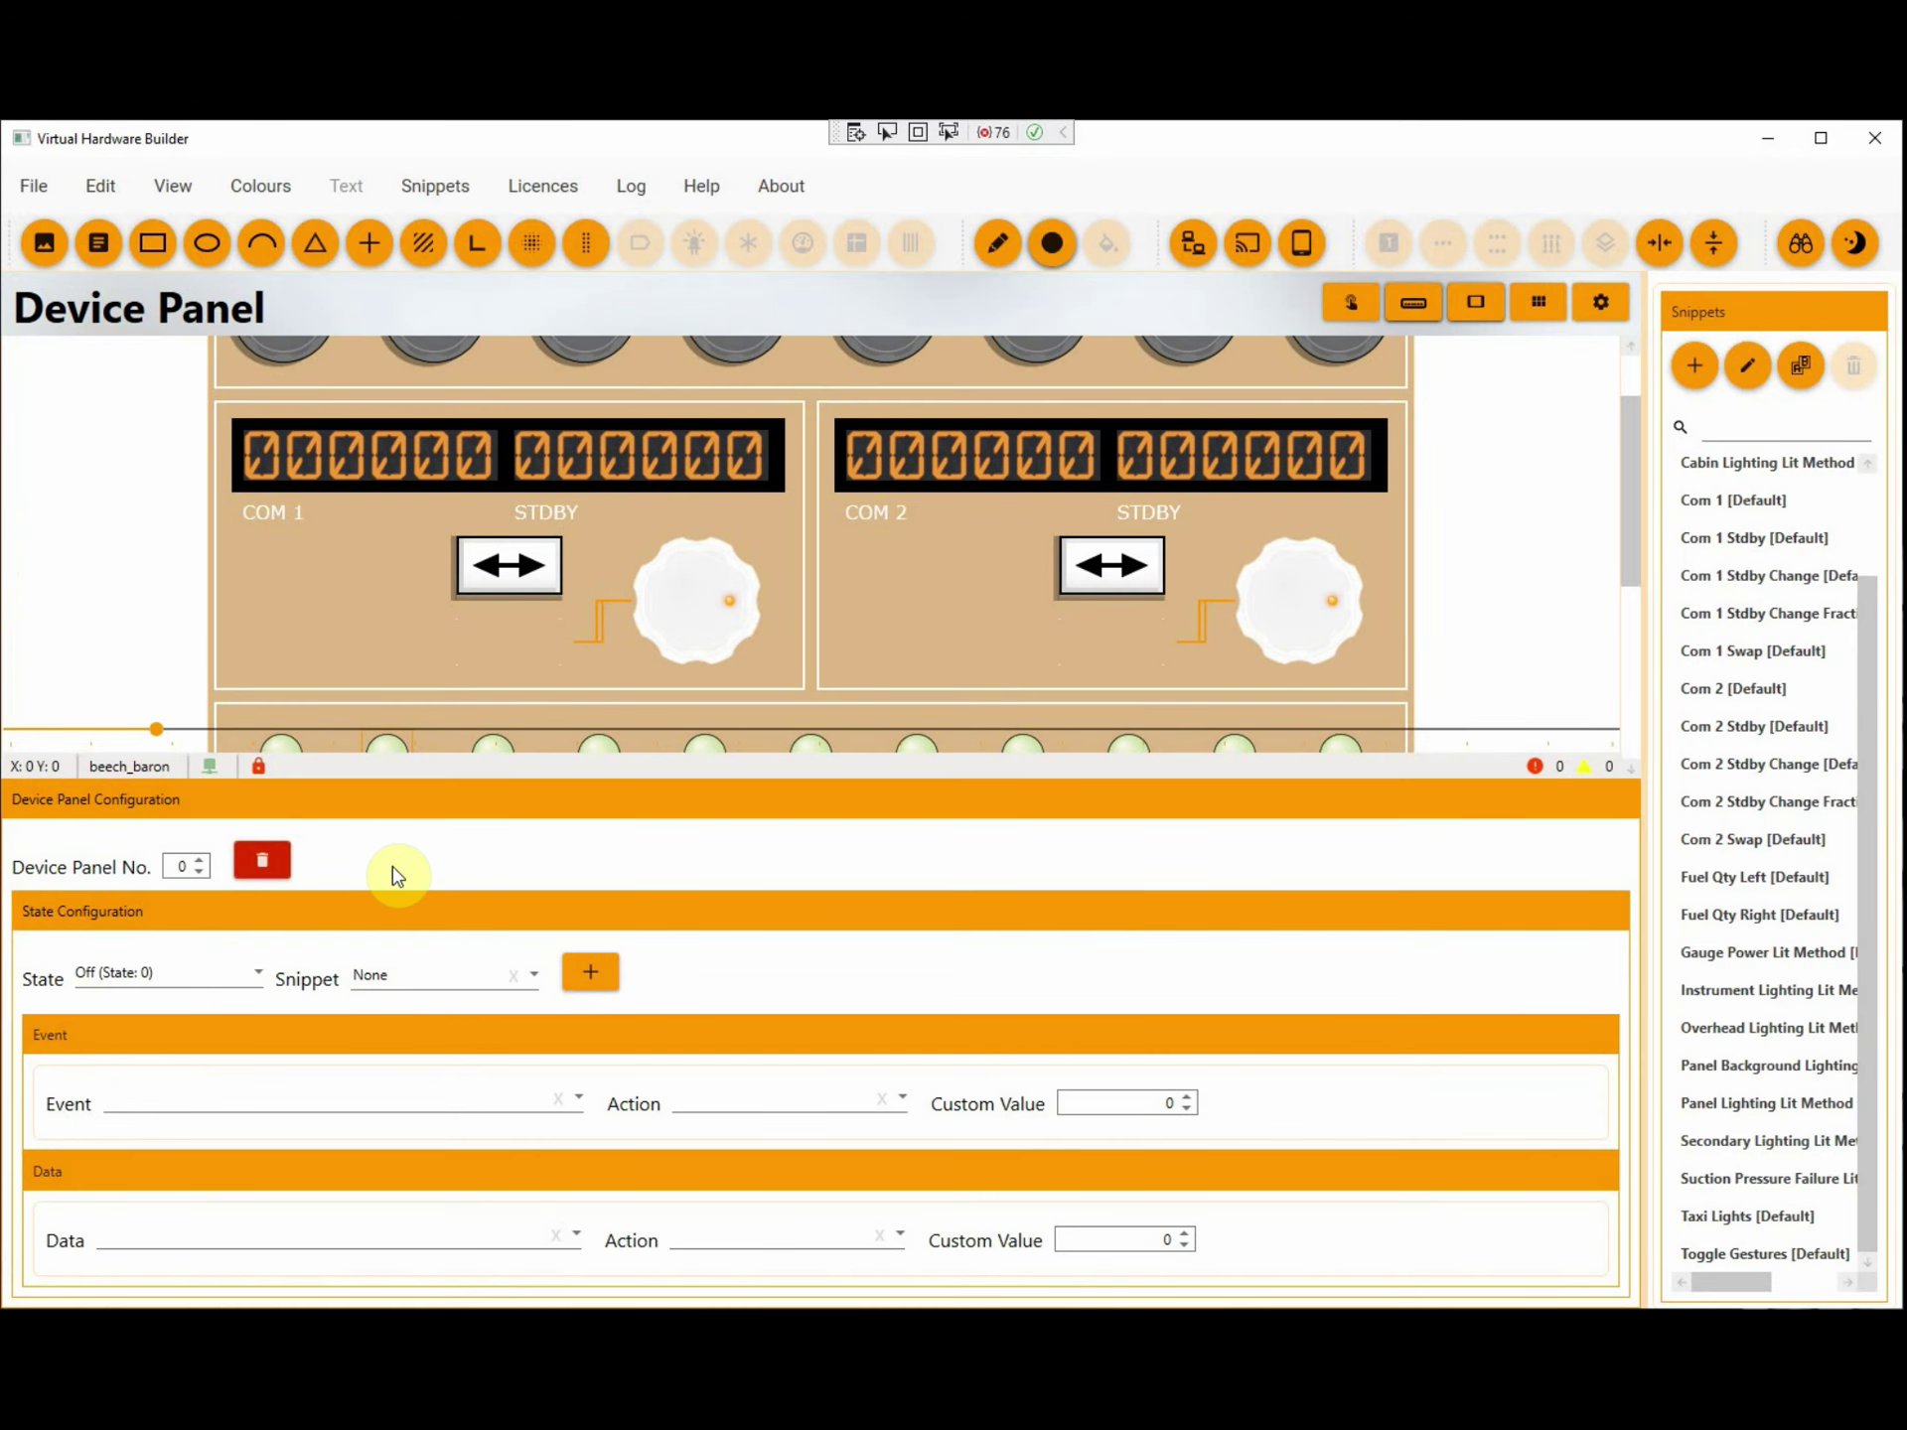
left_click(413, 1238)
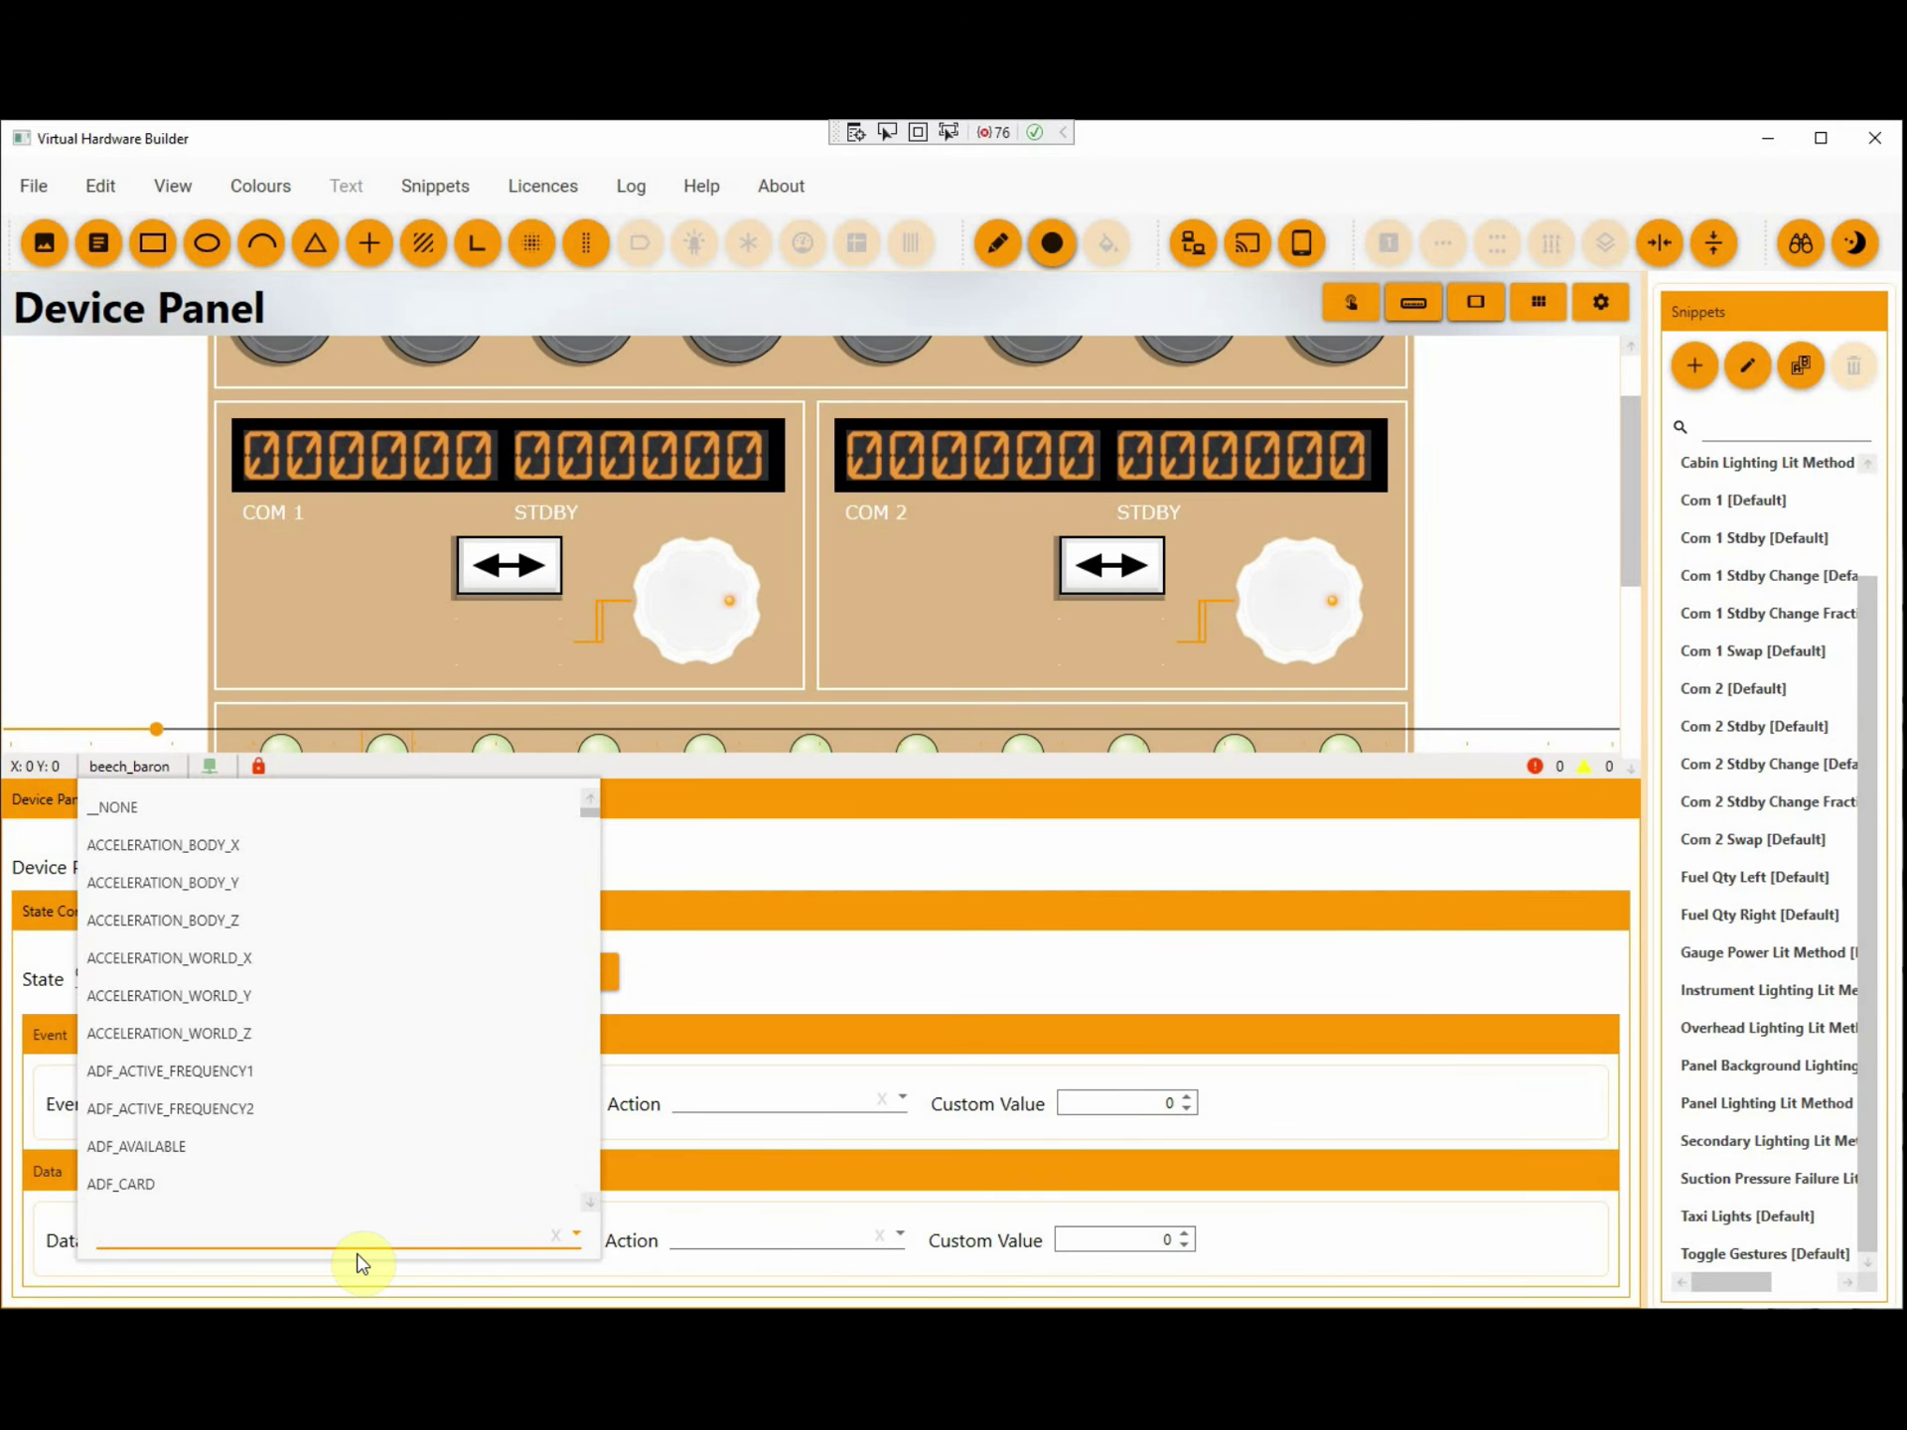
type("light")
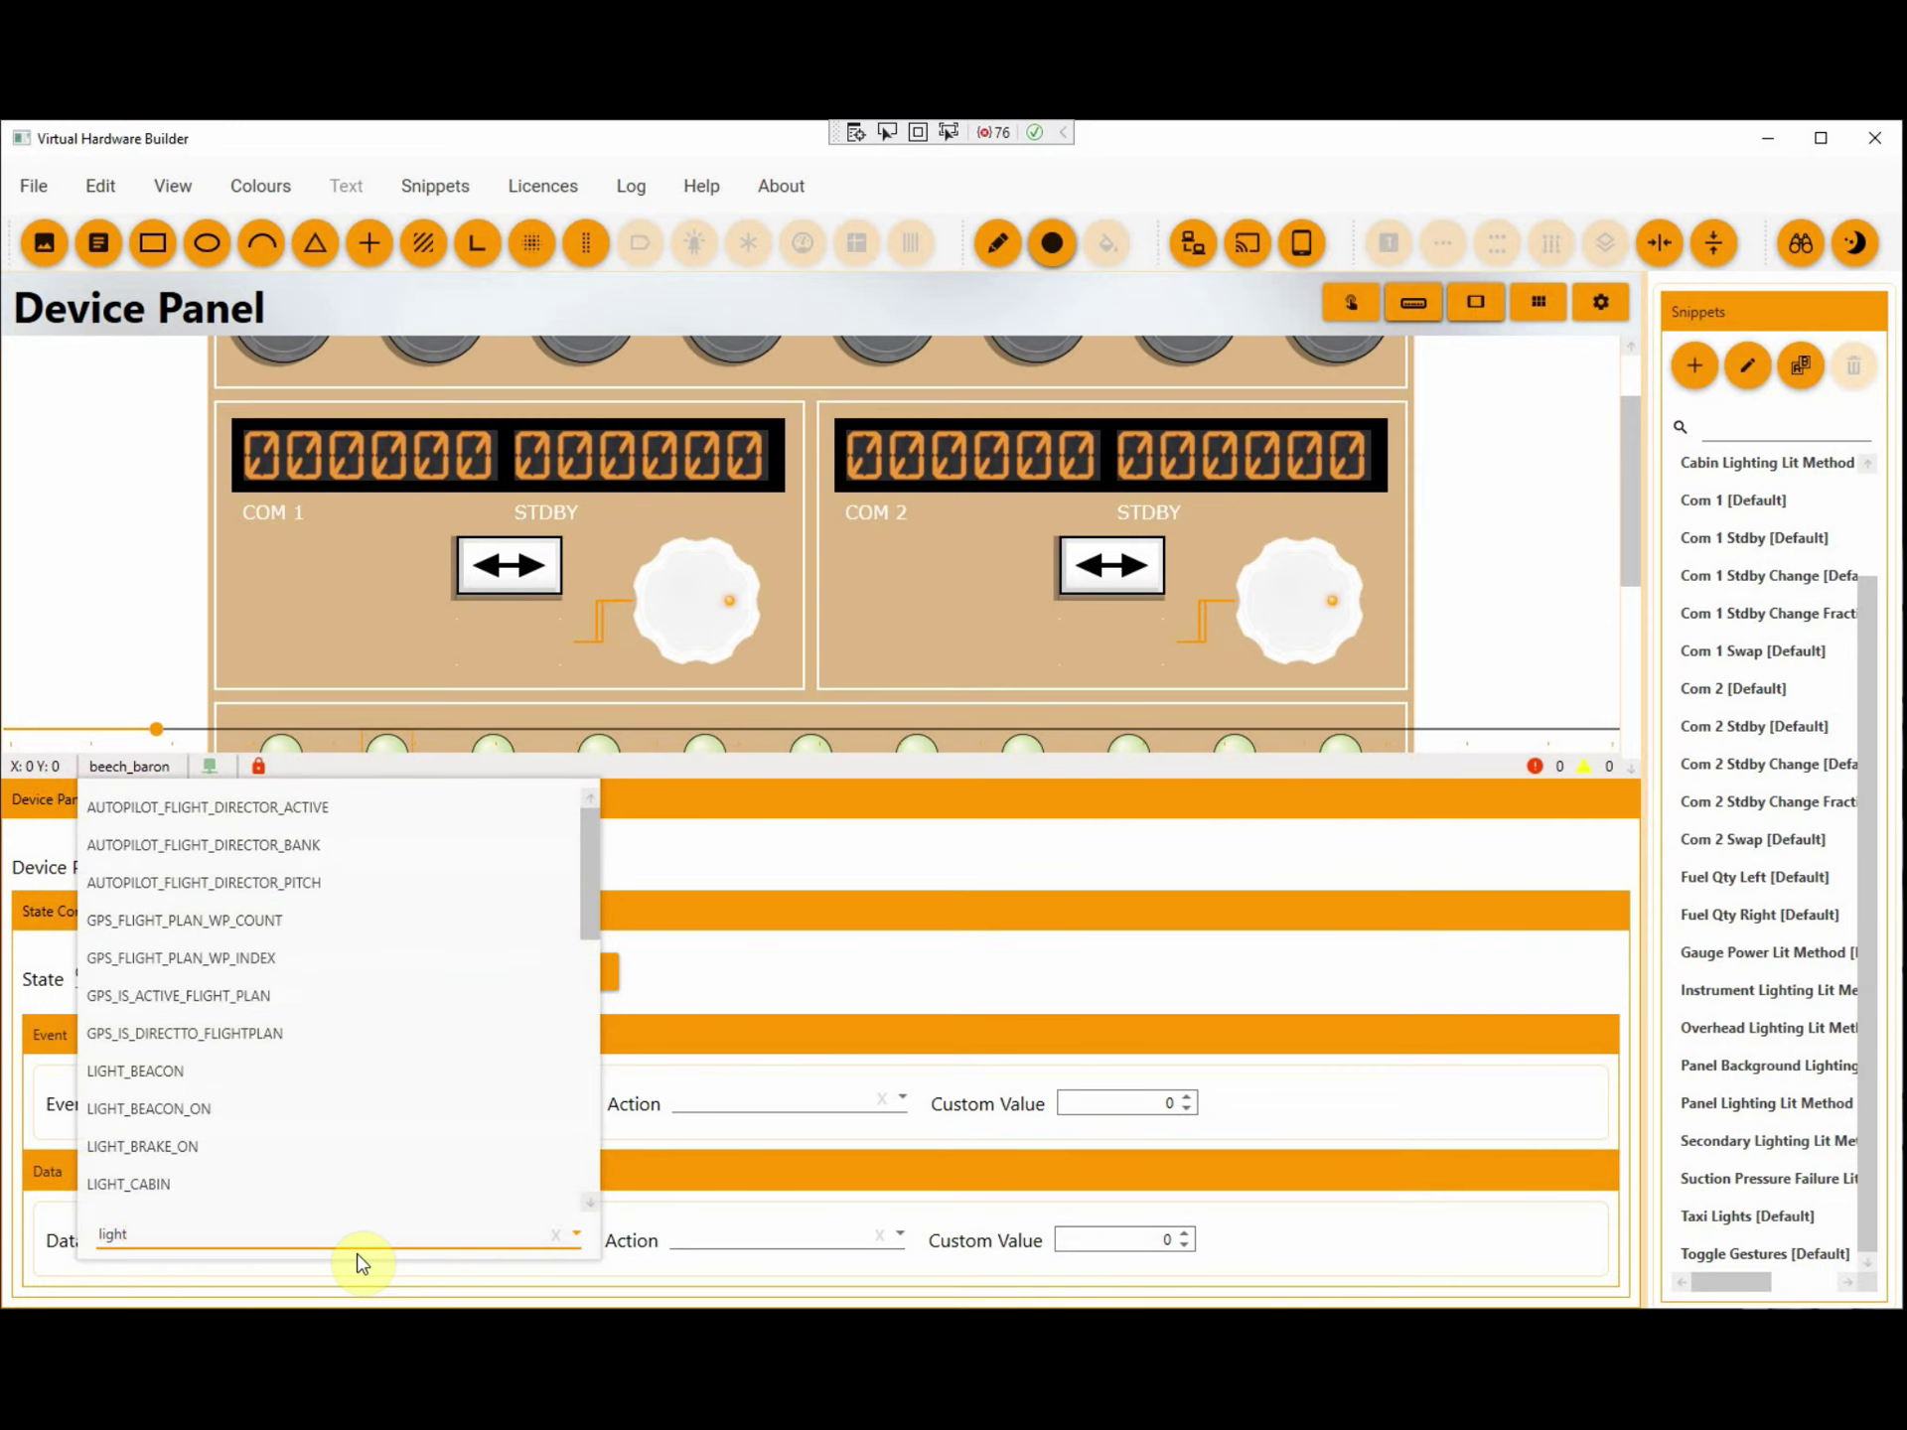
scroll(298, 1187, "down", 1)
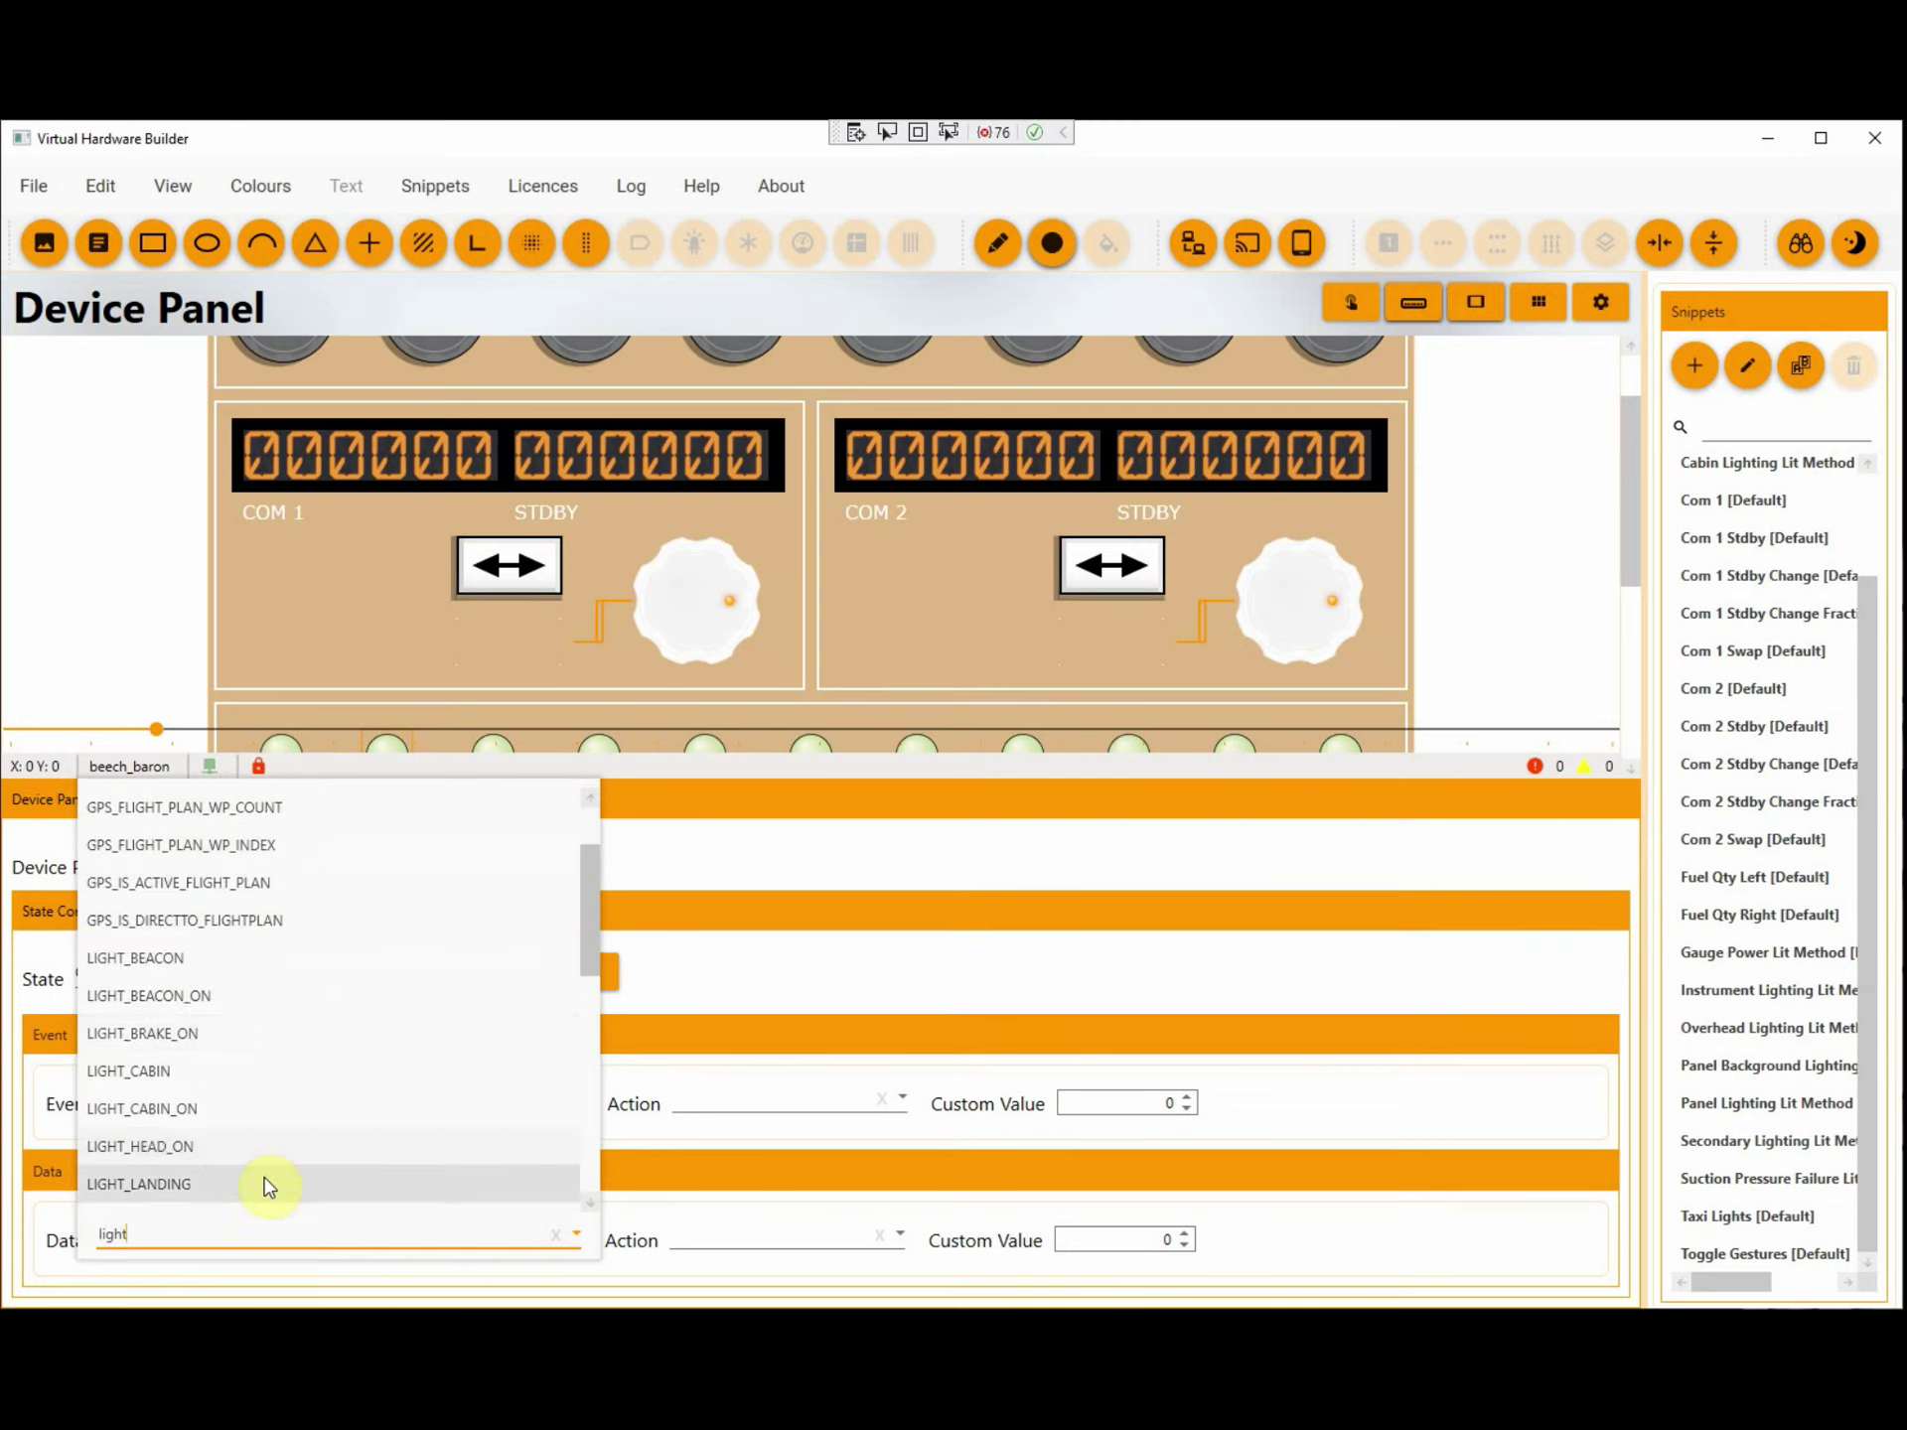
left_click(266, 1185)
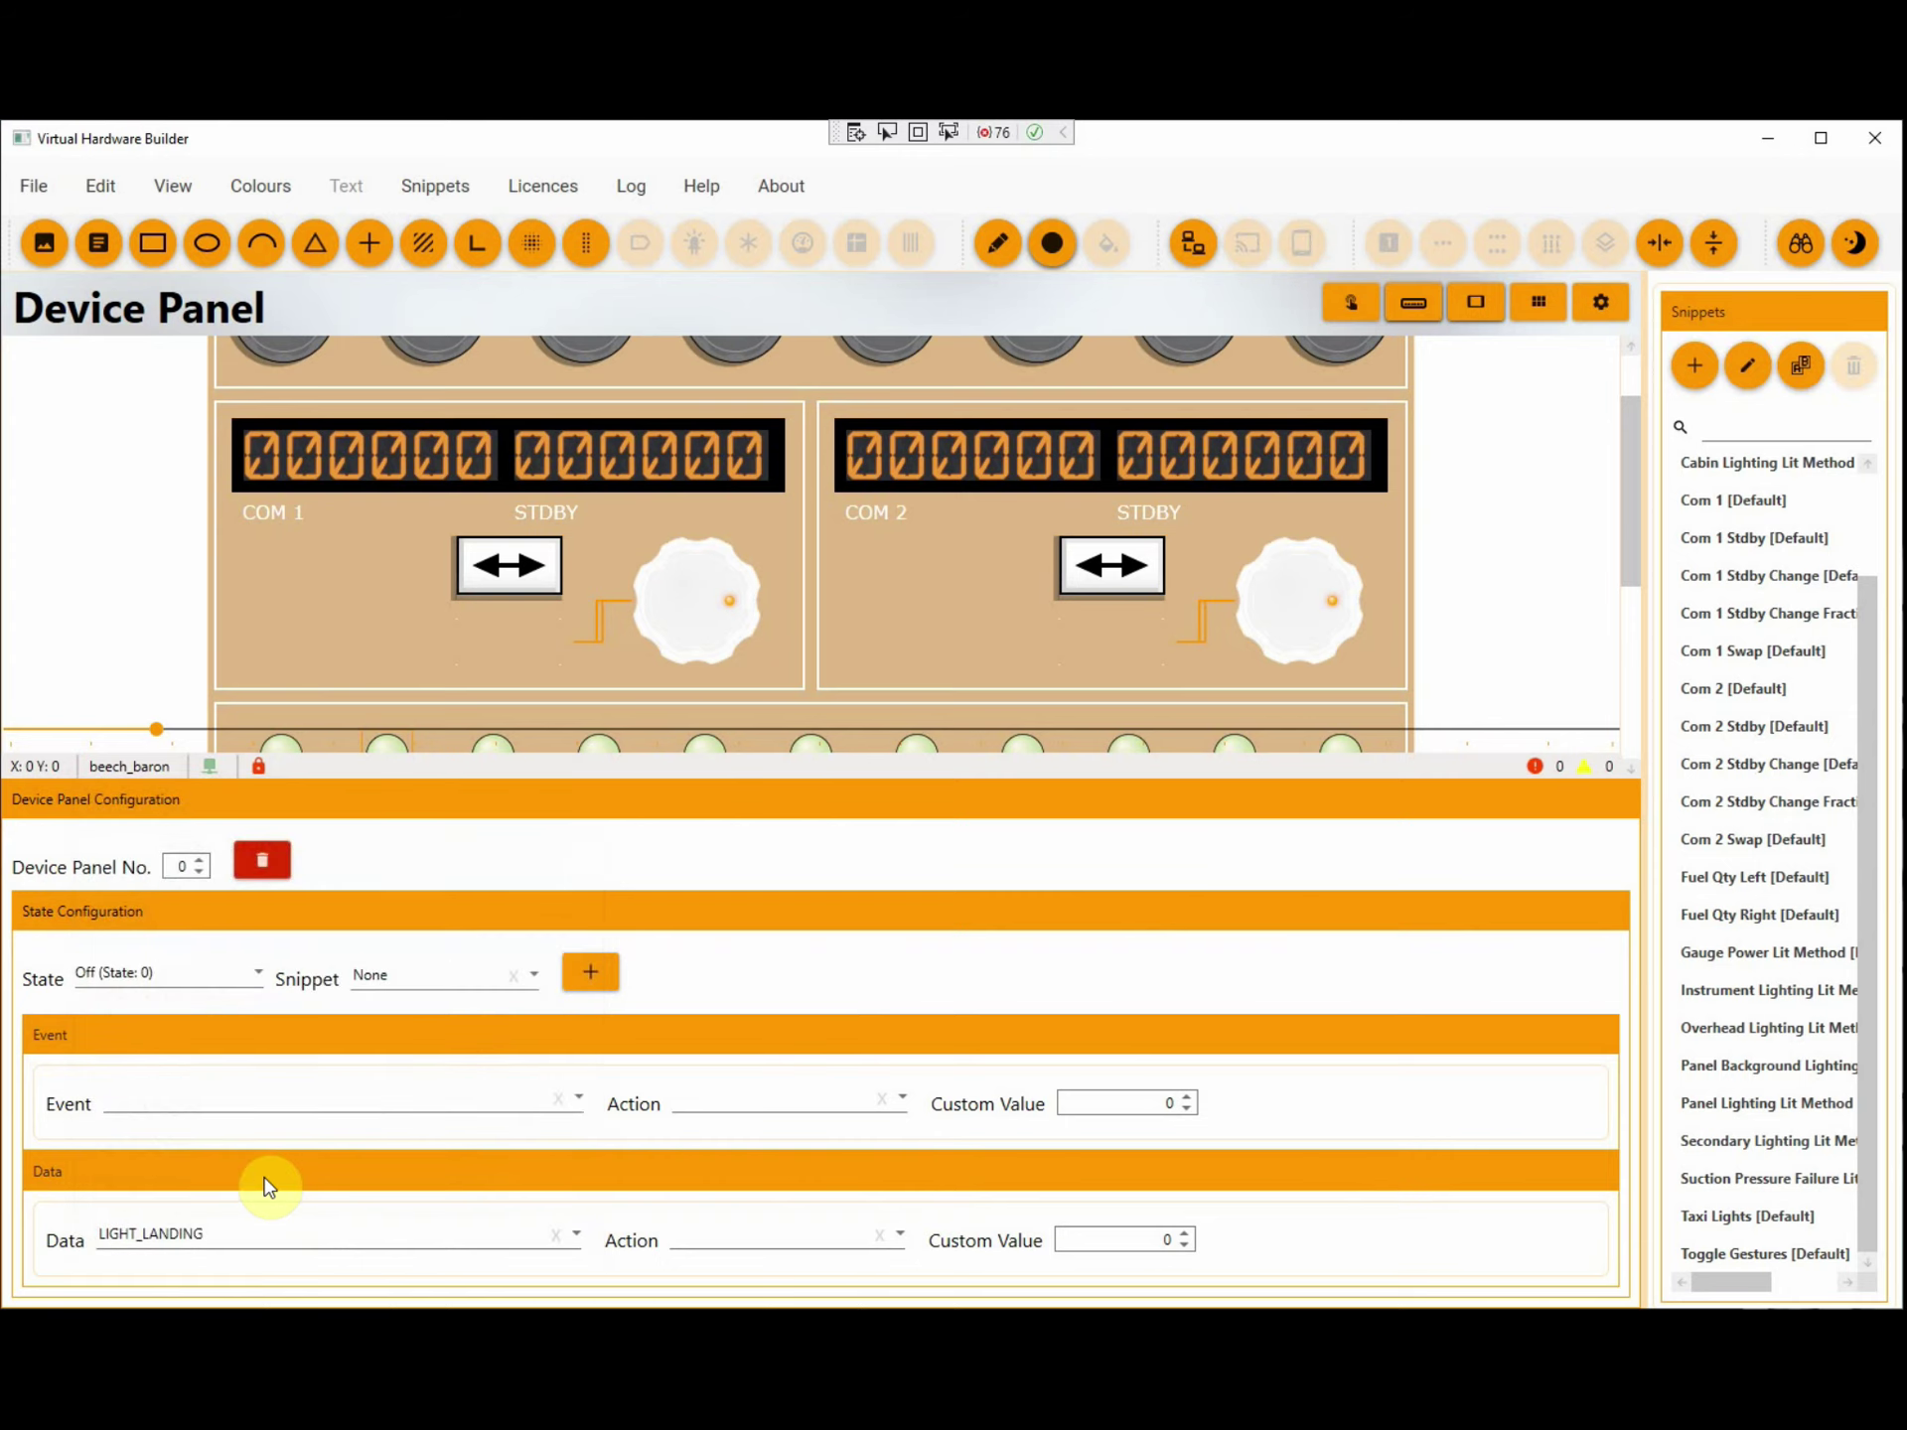
Step: Set the second LED's data action to ON with custom value 1
left_click(900, 1237)
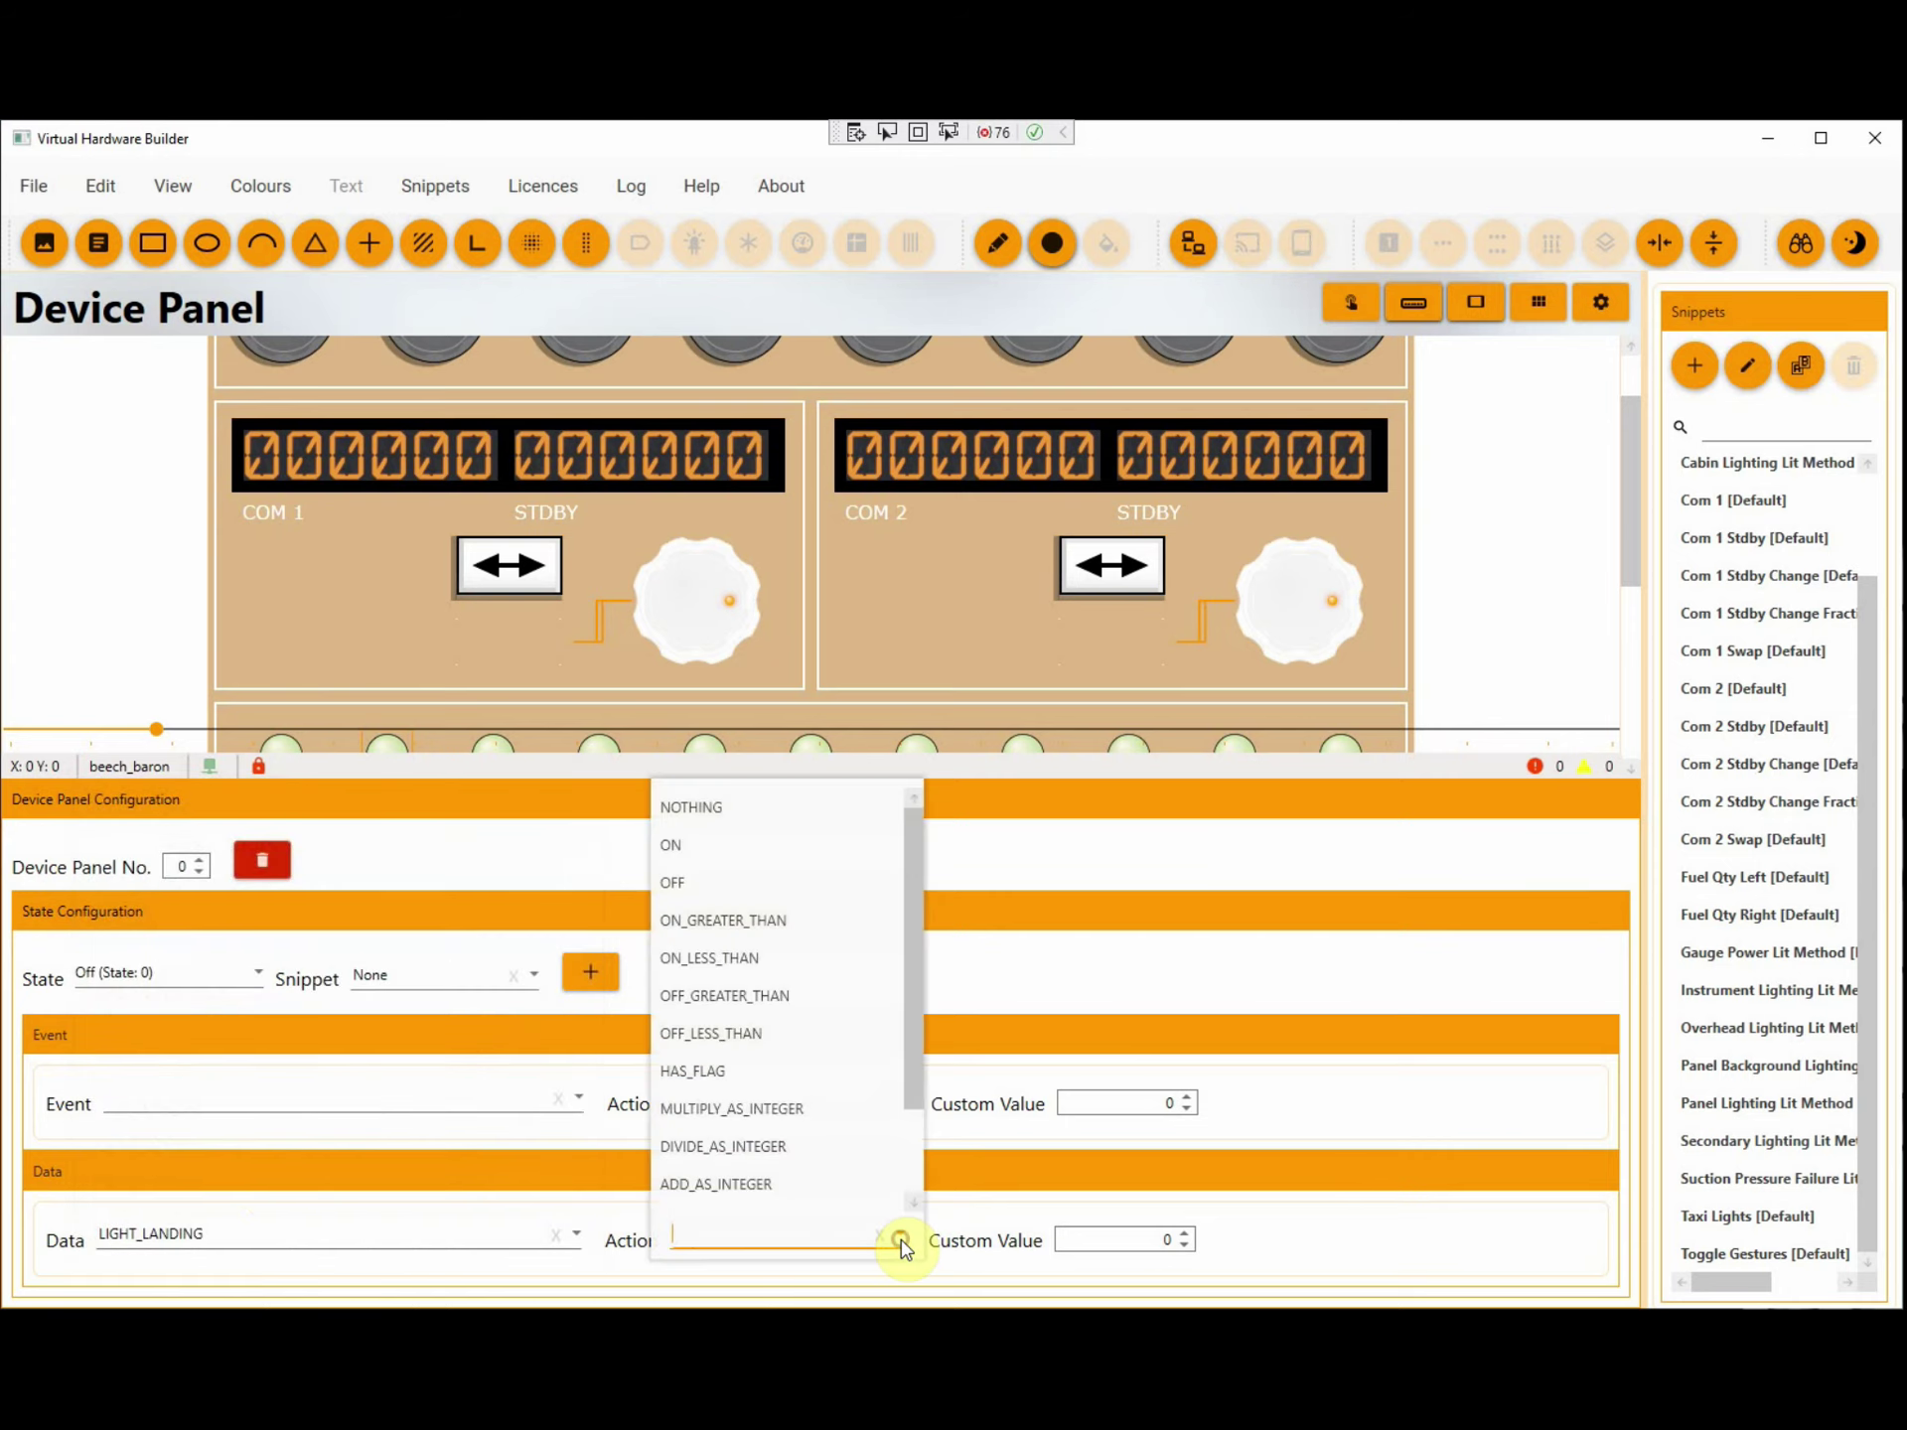
left_click(740, 847)
left_click(1150, 1239)
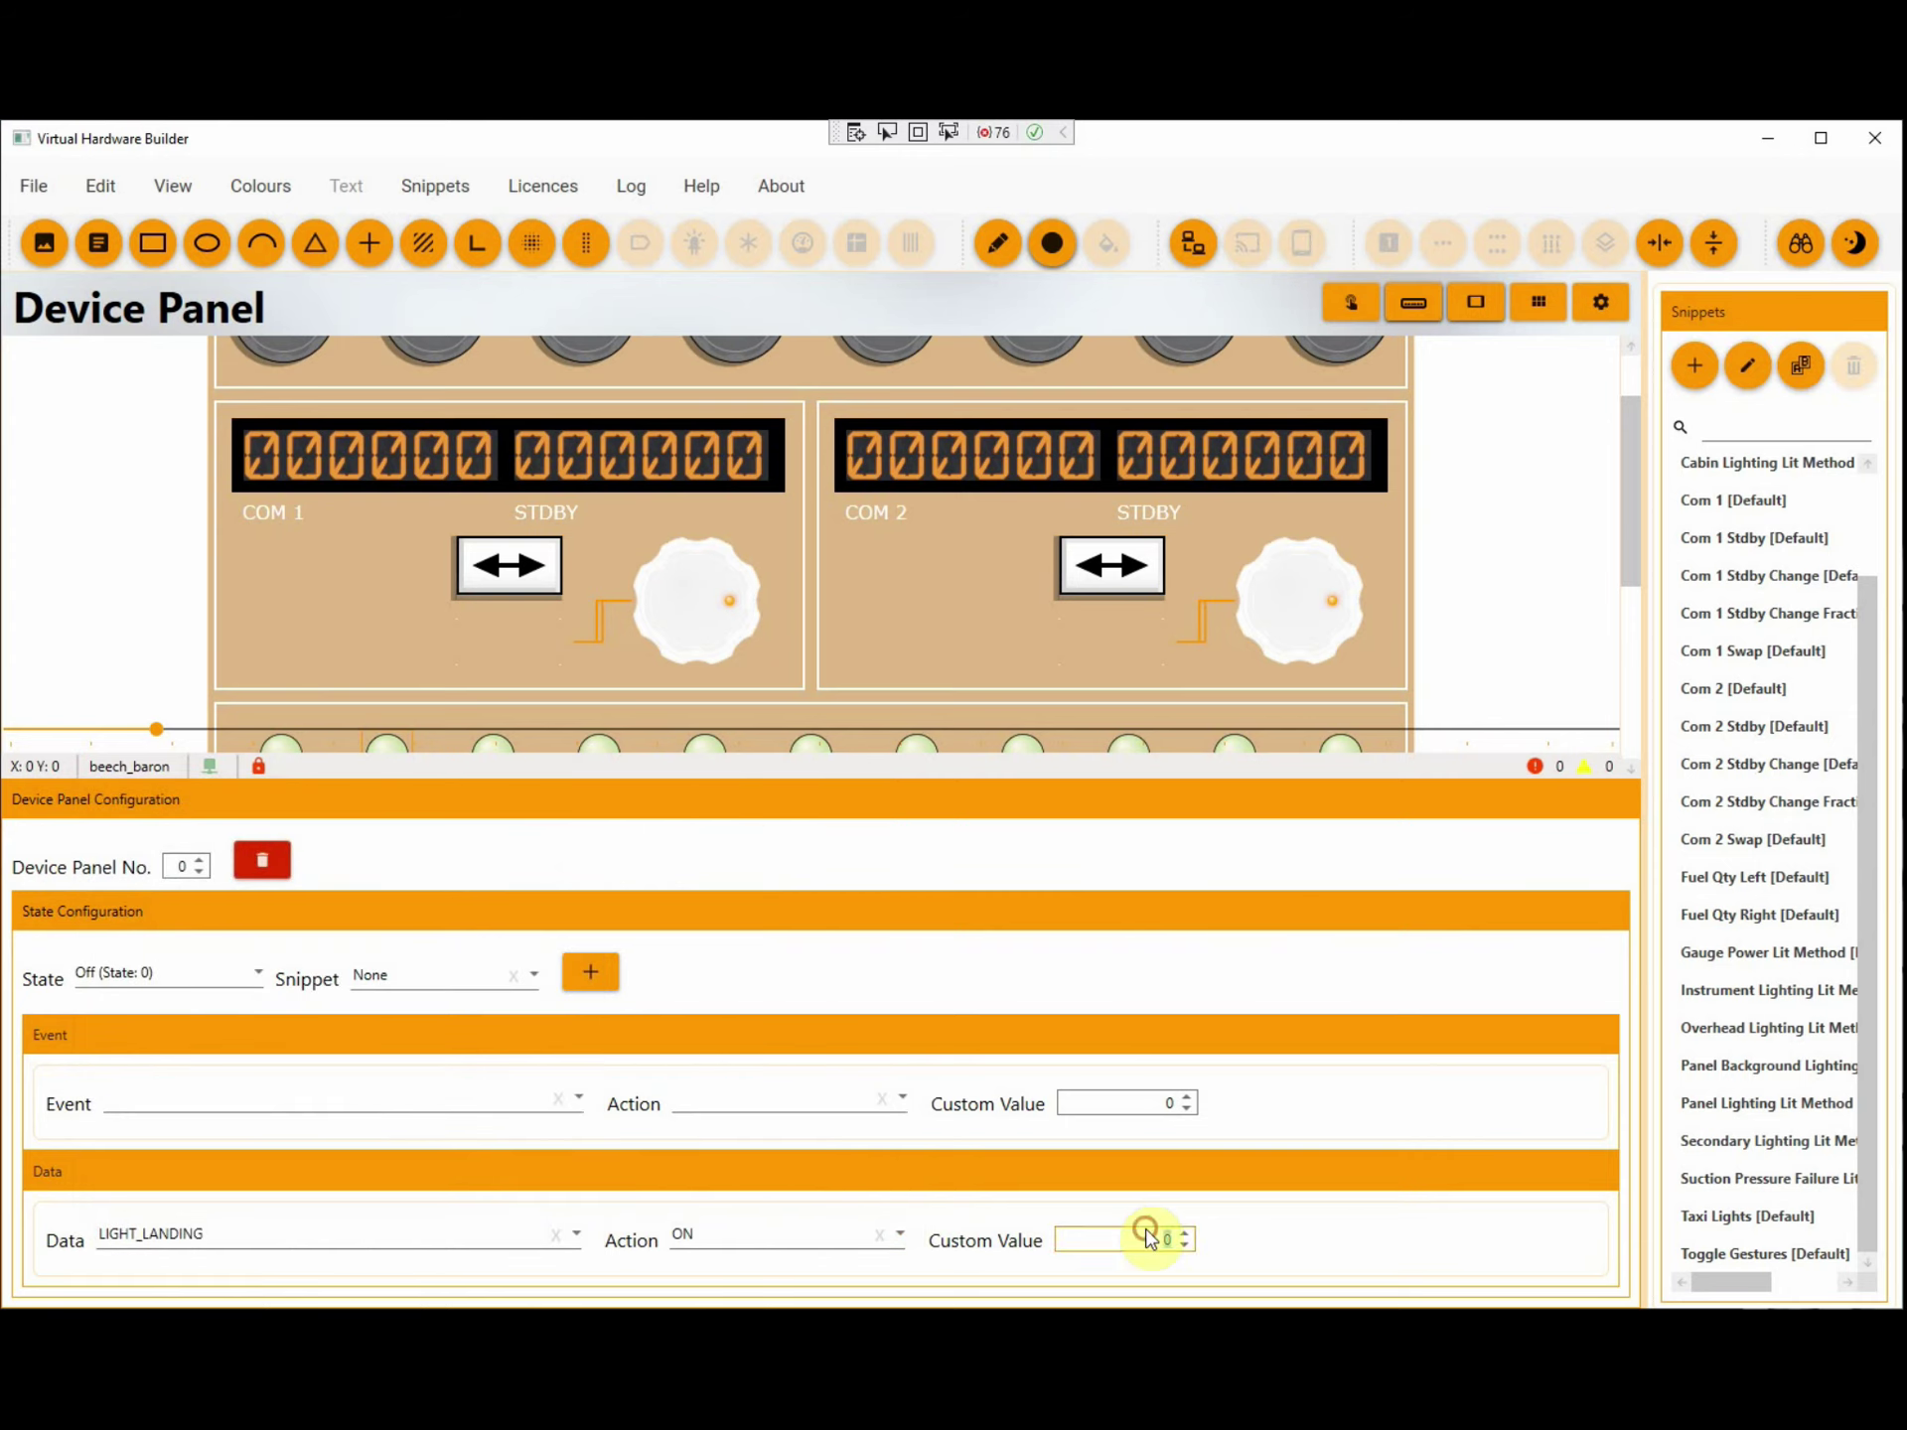
type("1")
left_click(1602, 304)
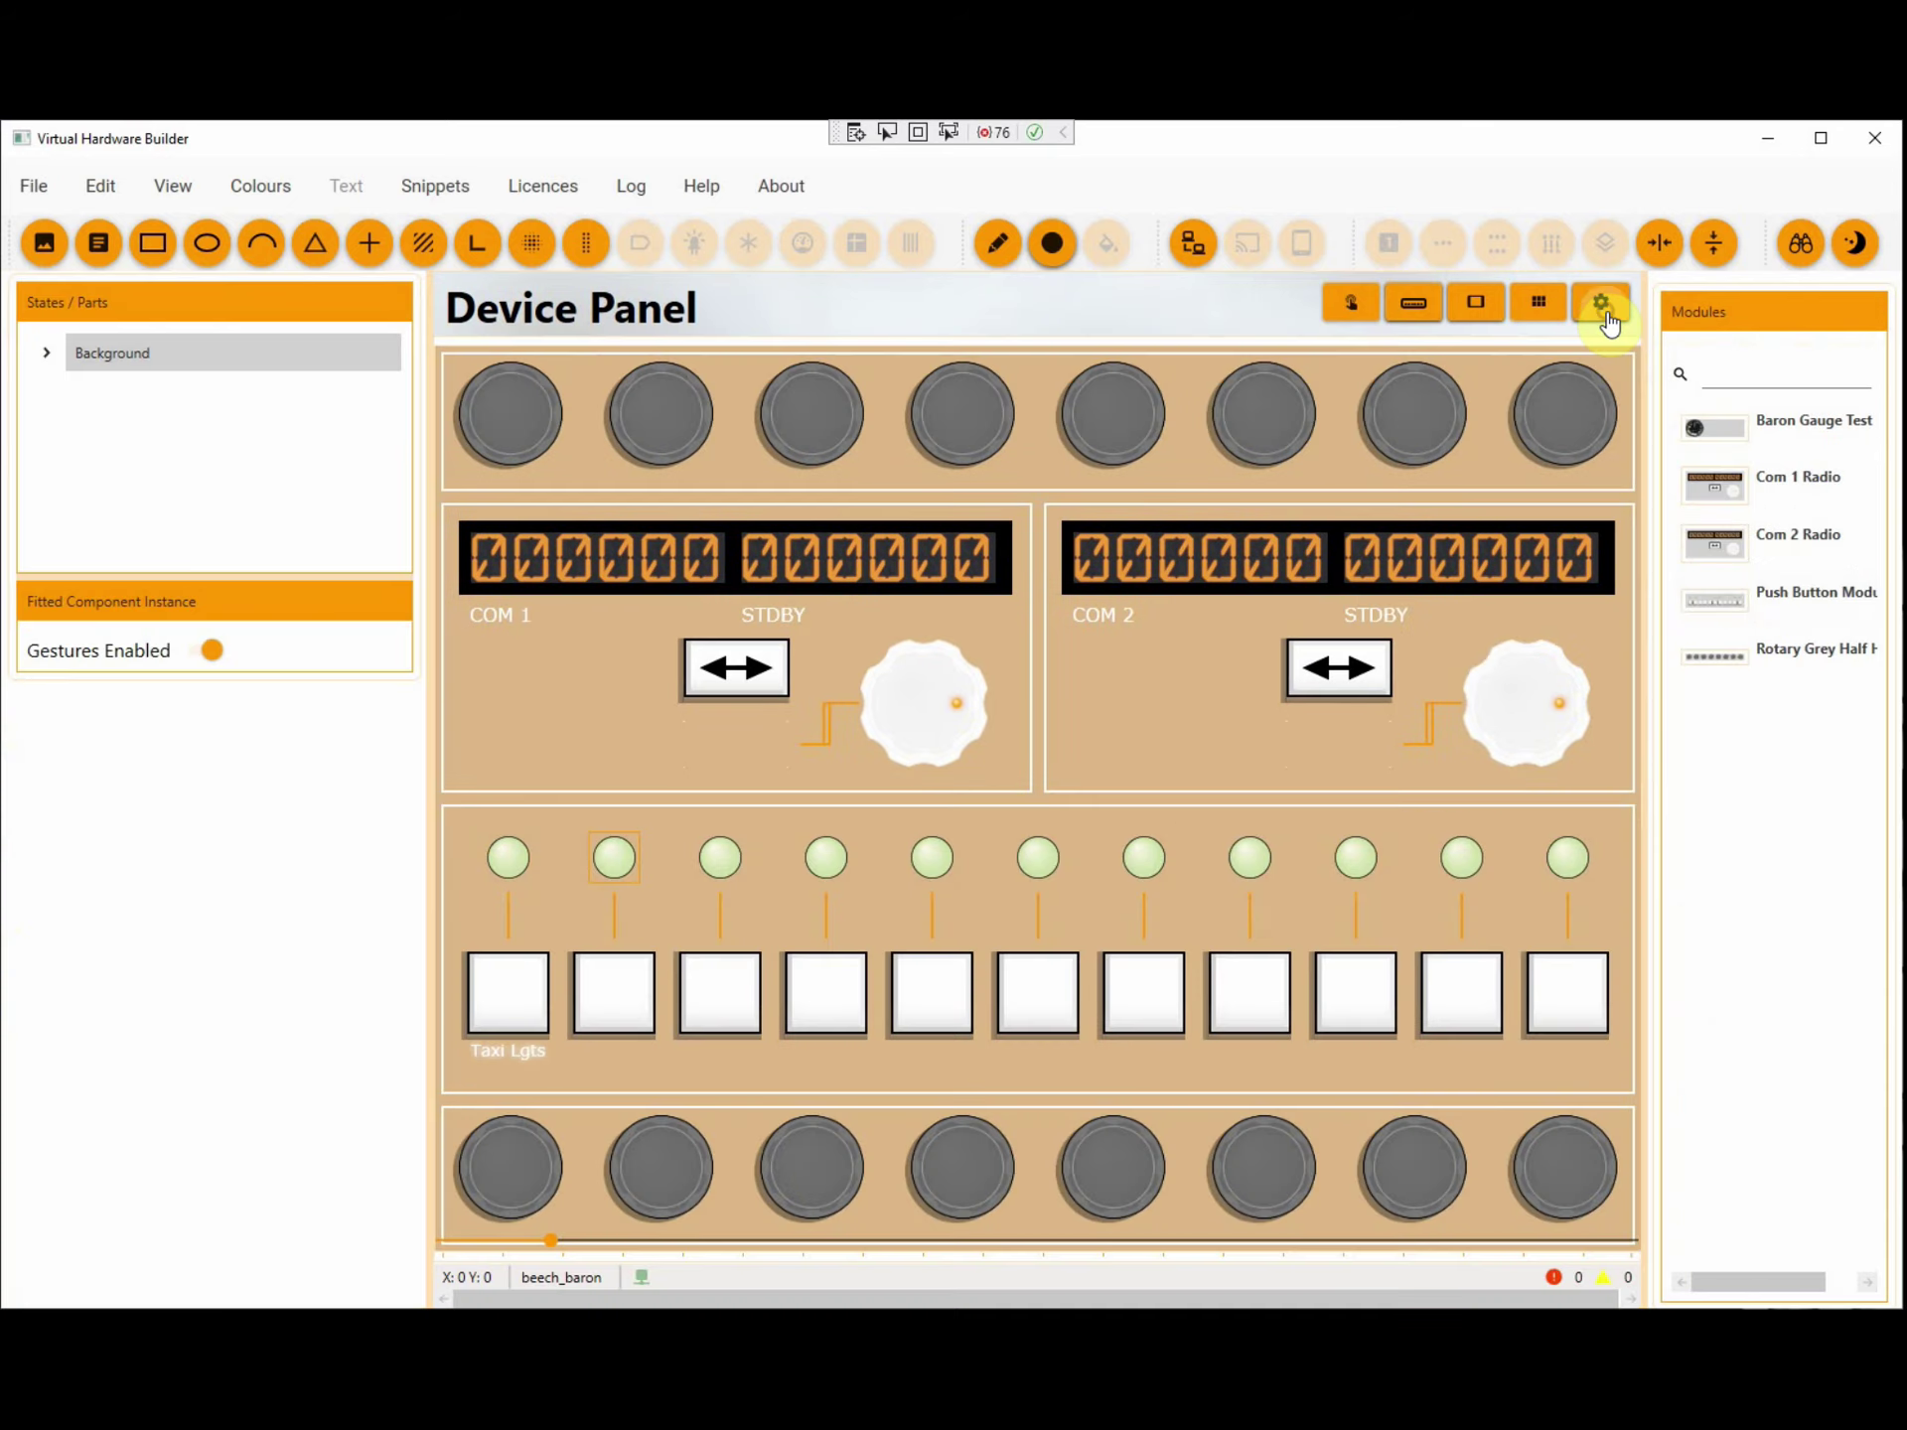
Step: Discard the panel changes, check LED Green's DataDriven lit method, and return to COM Radios
left_click(1351, 308)
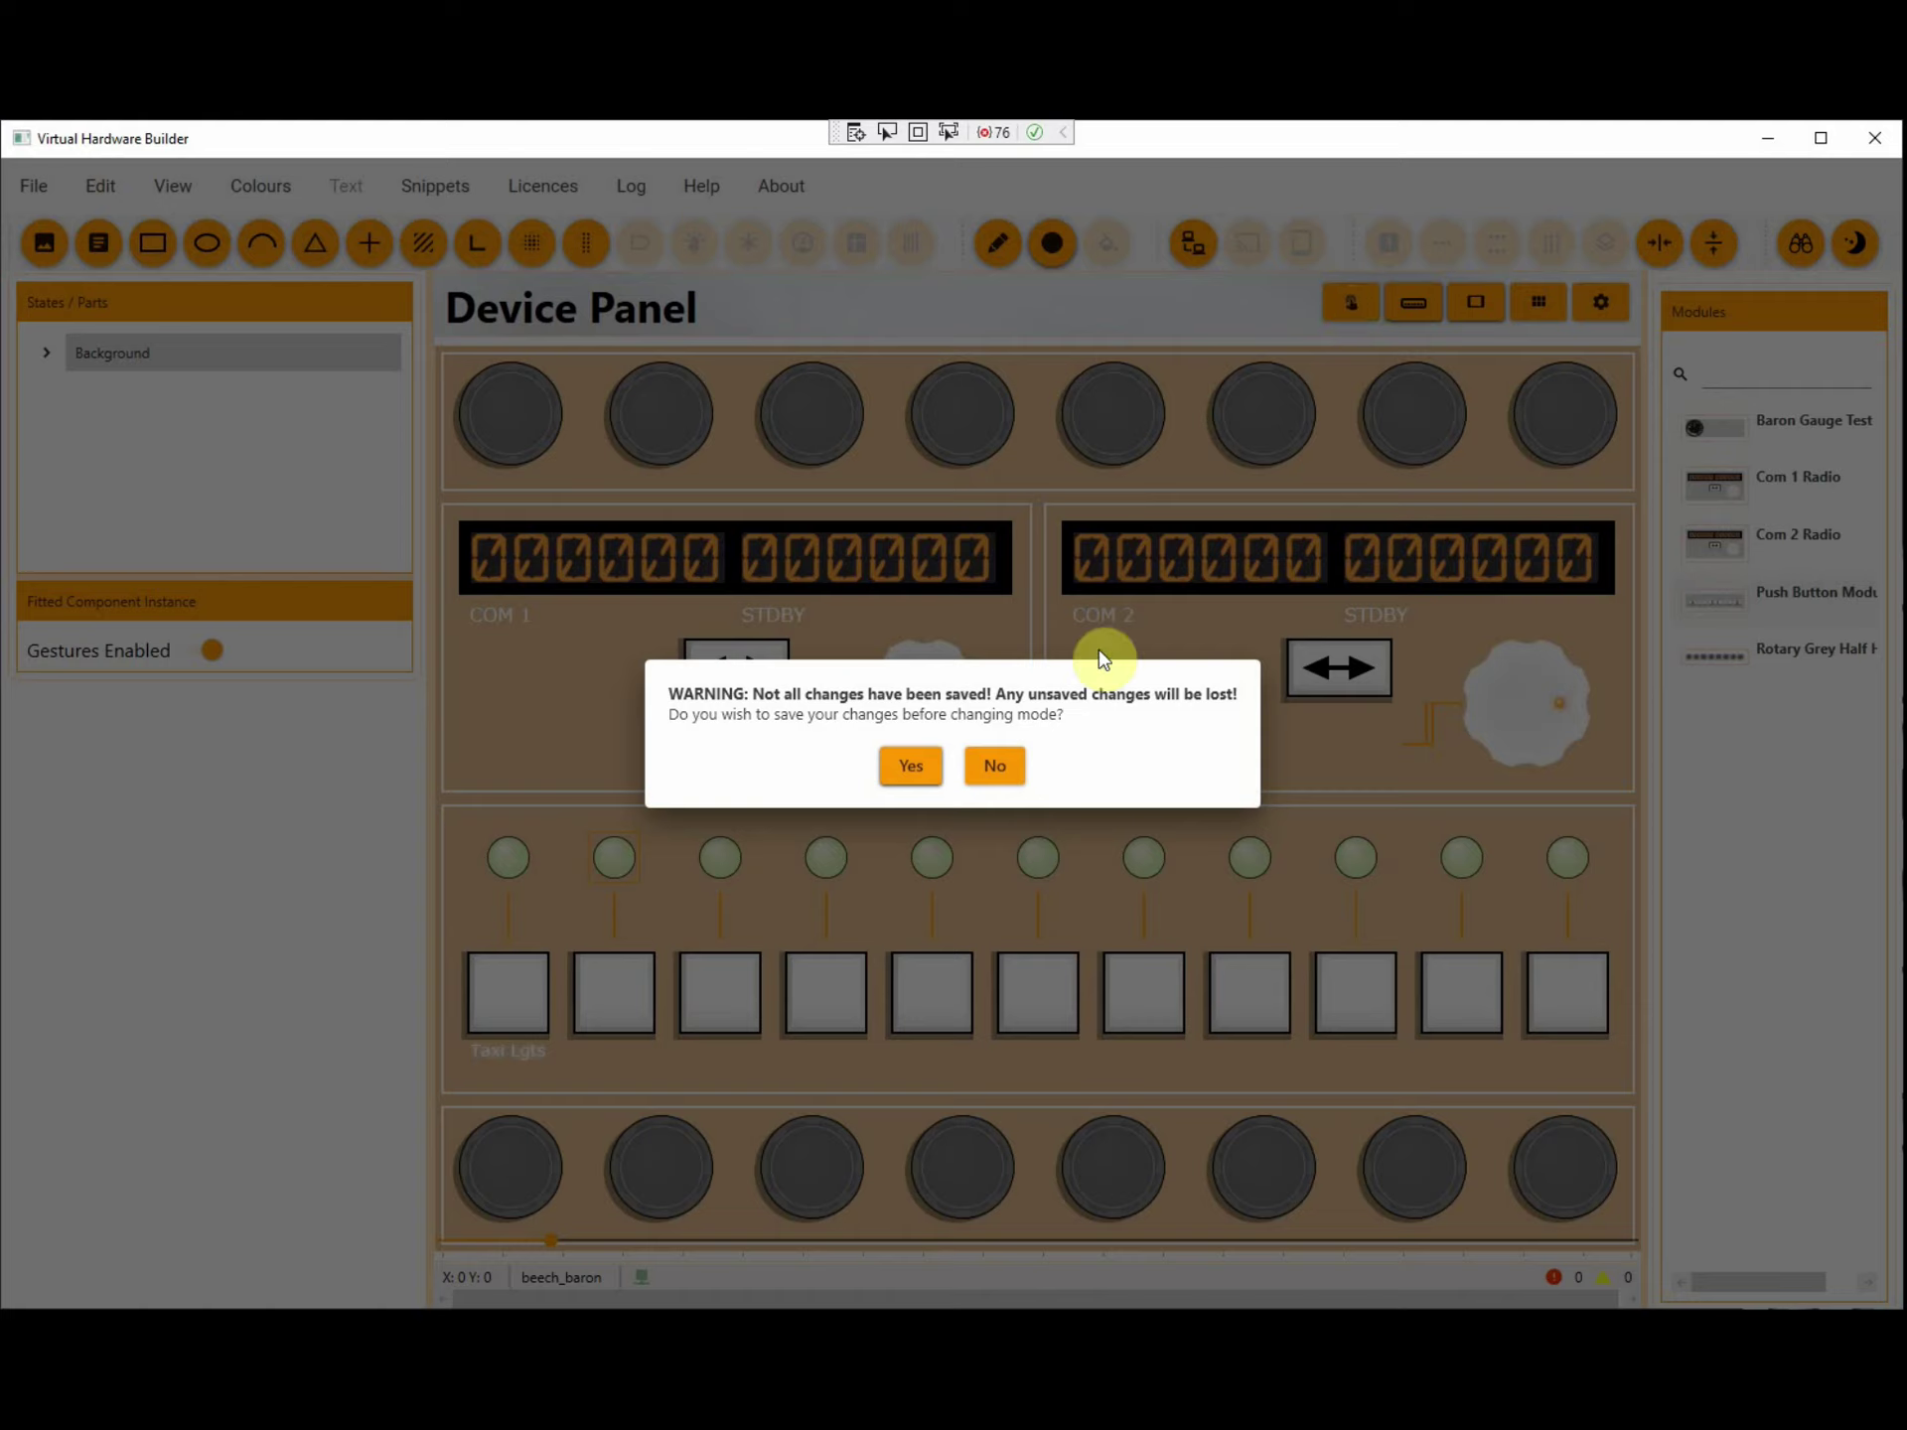
left_click(994, 766)
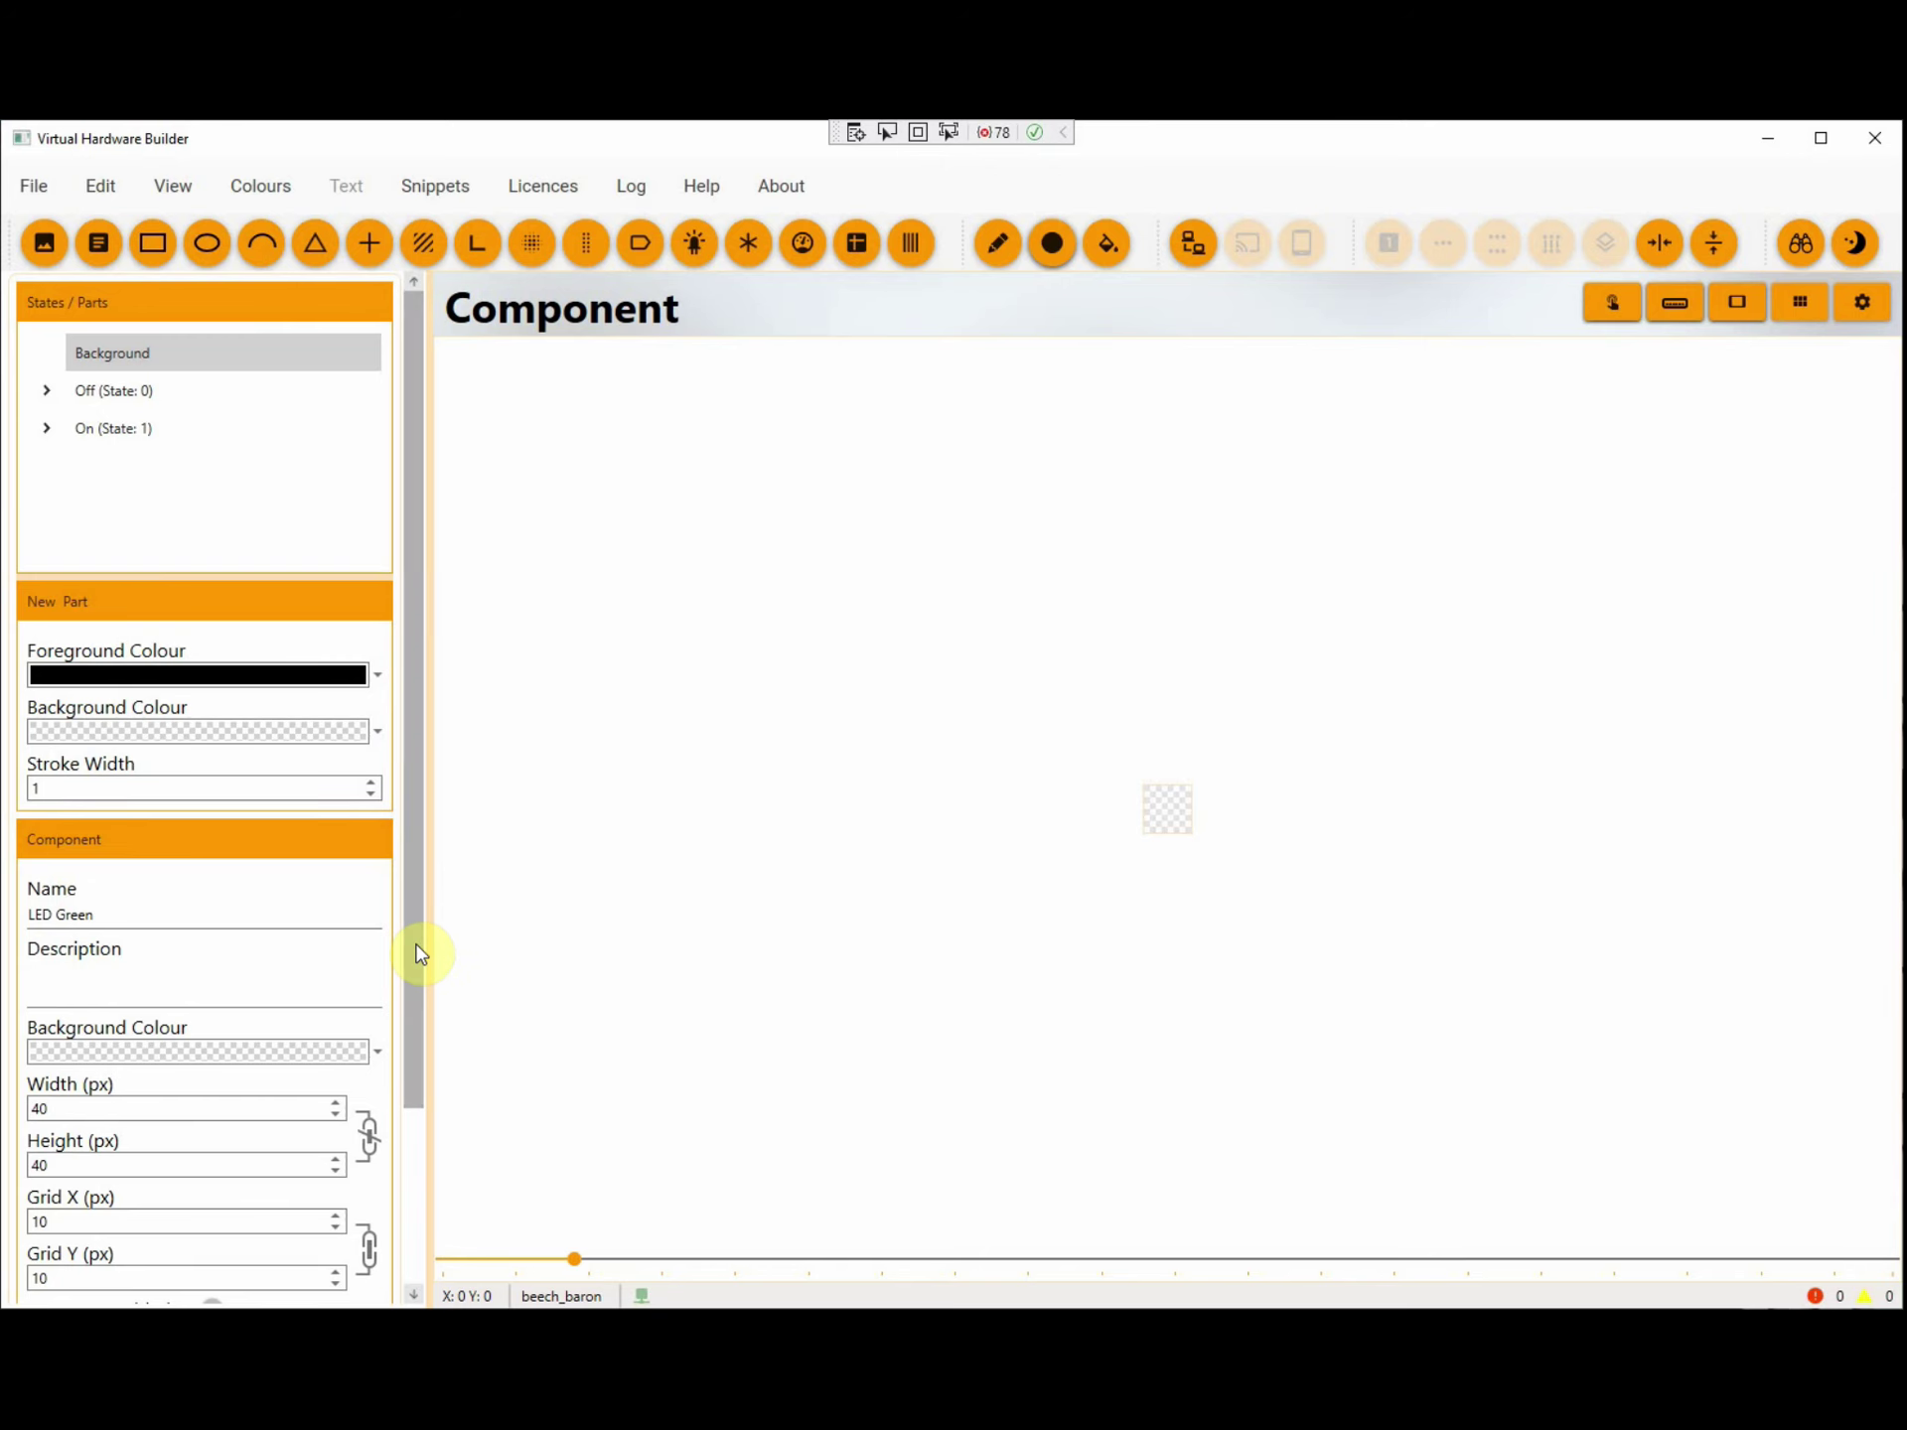
left_click_drag(421, 954, 431, 1152)
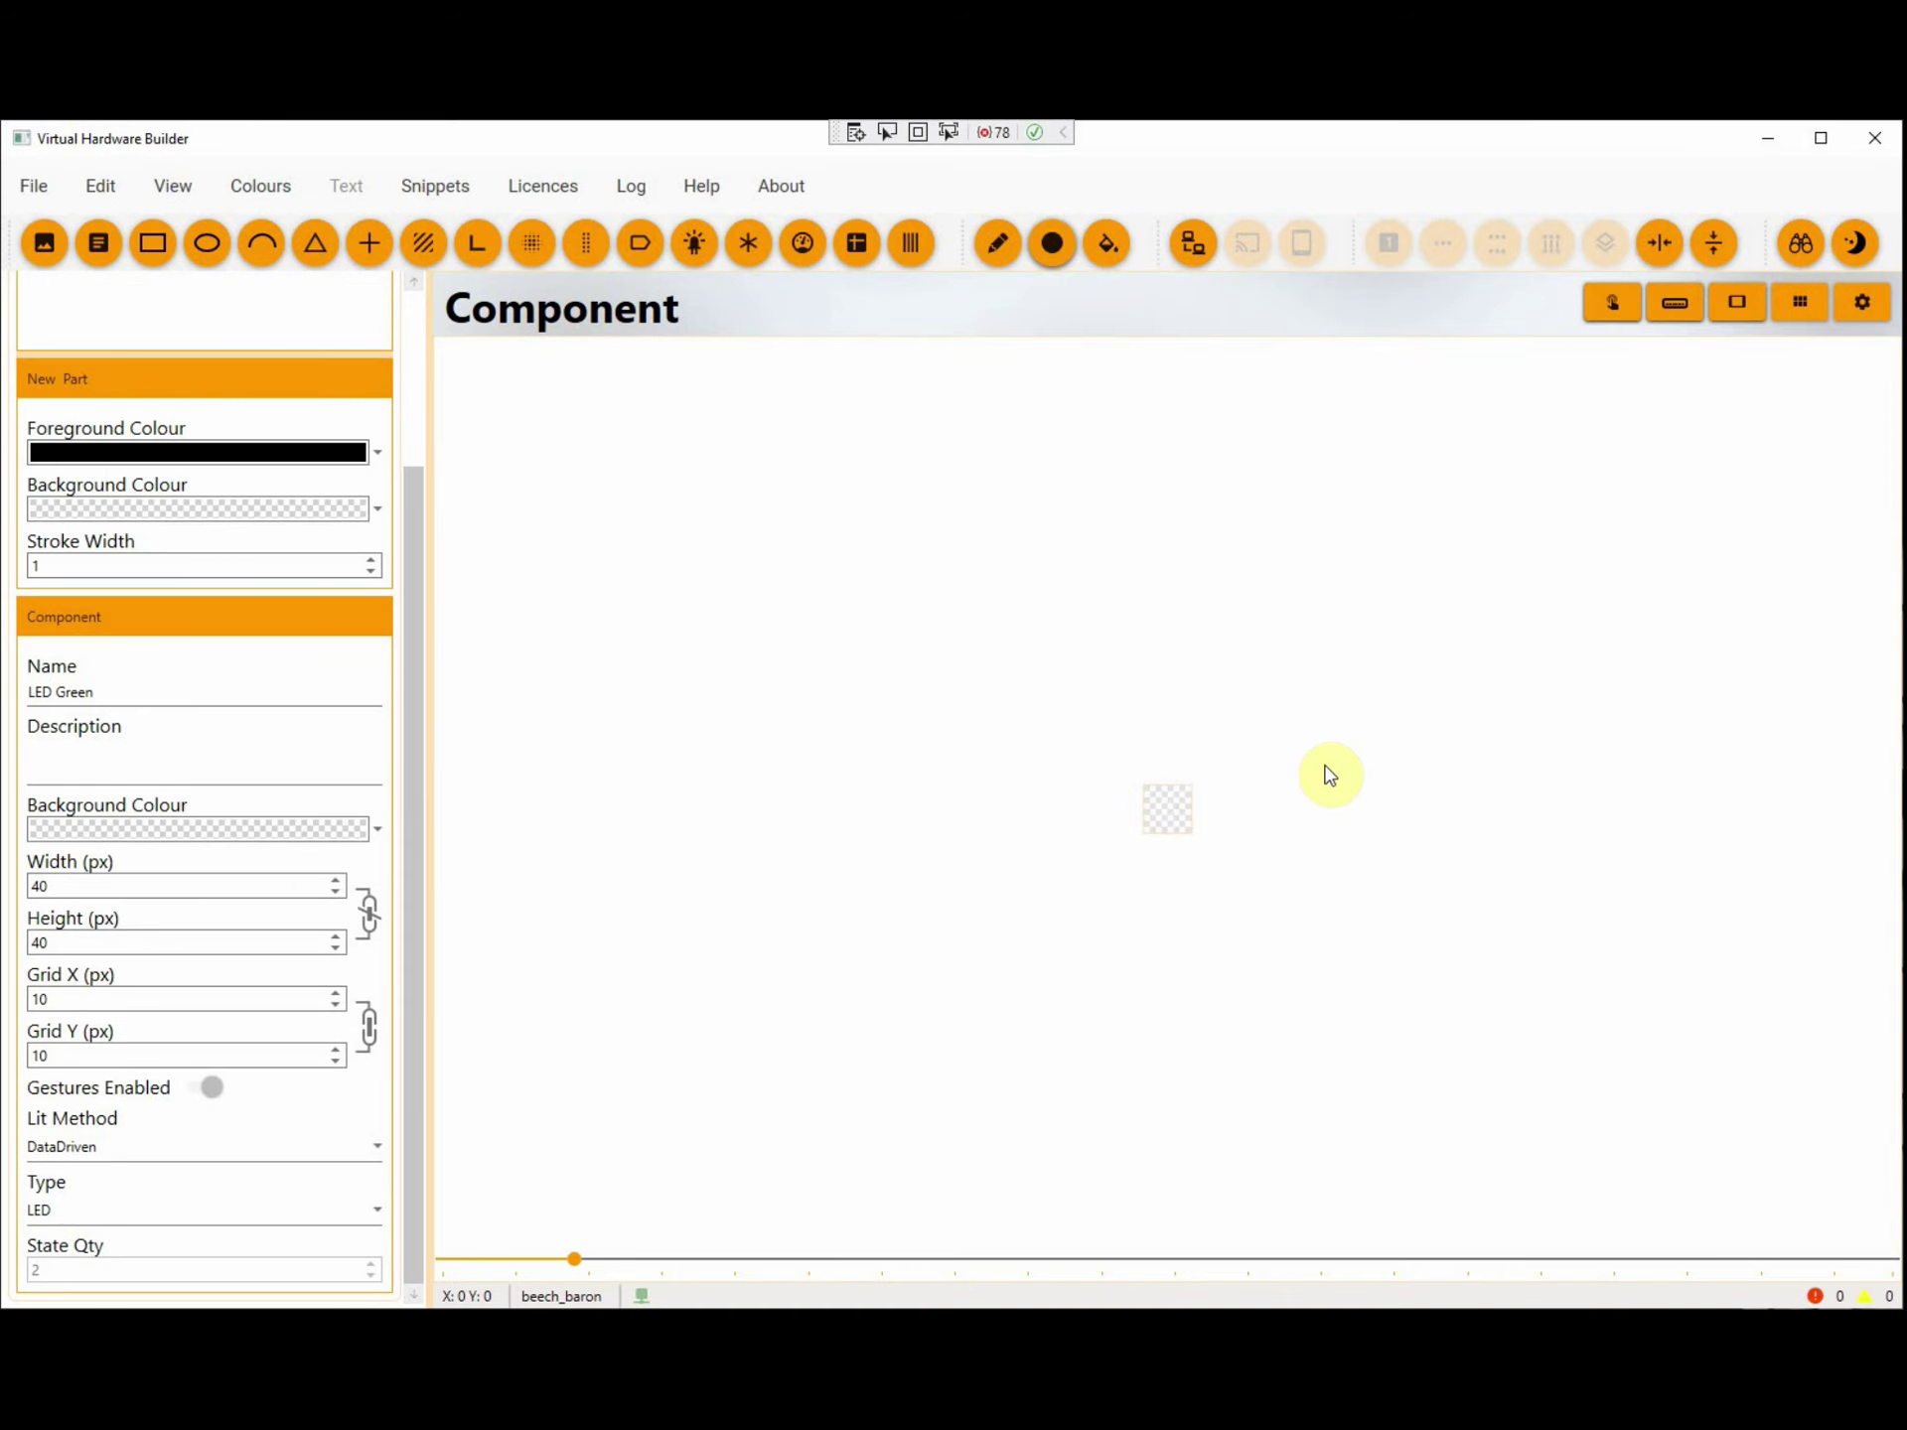
left_click(1732, 315)
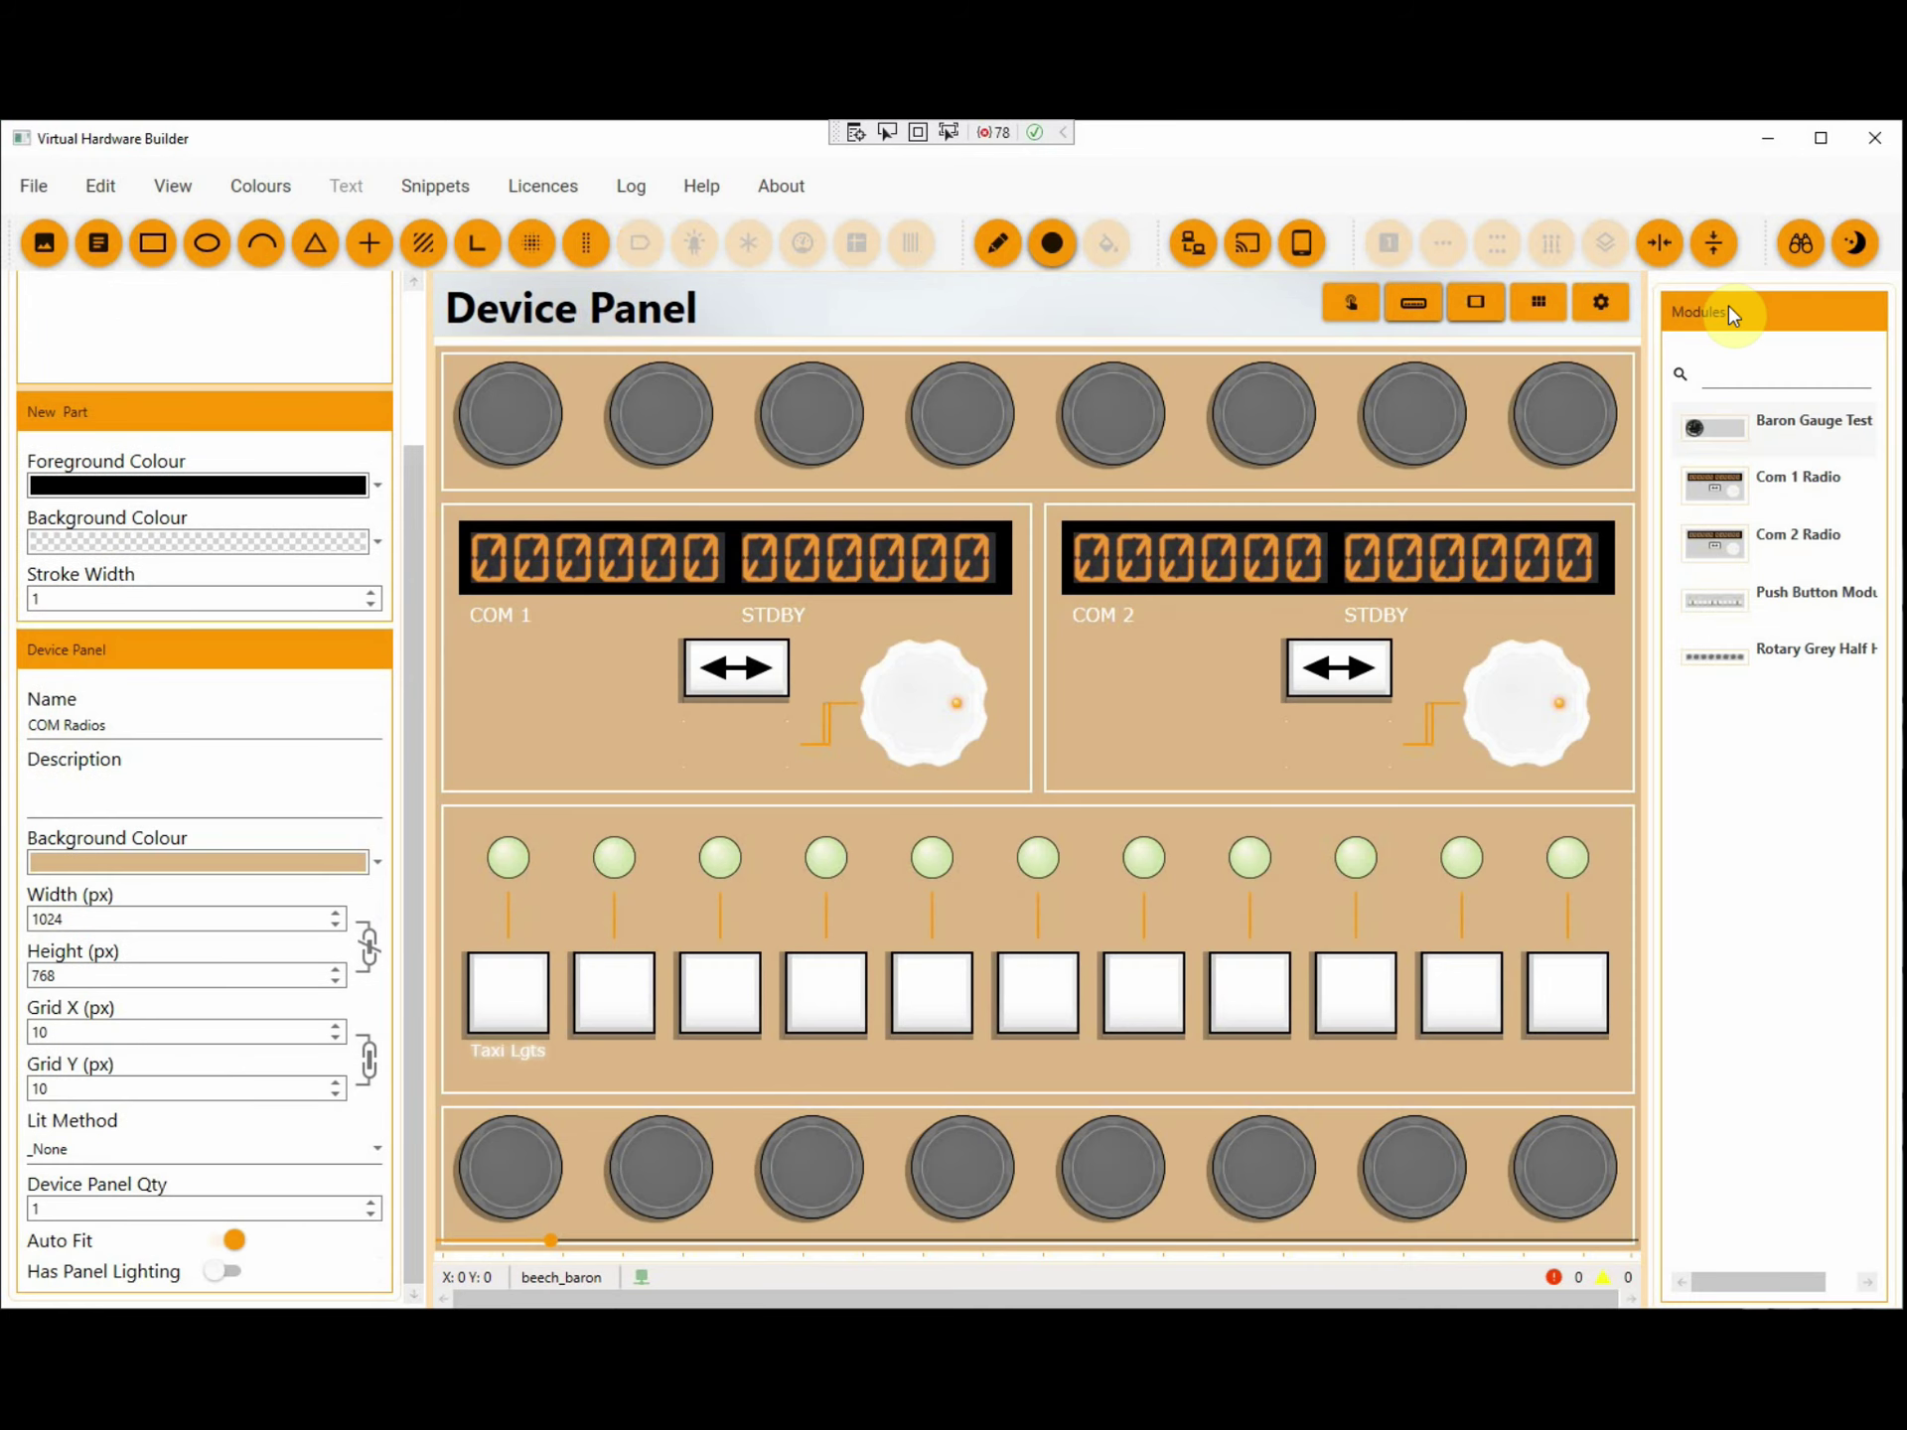
Step: Set the second LED's Data to LIGHT_LANDING in the panel configuration
left_click(1601, 304)
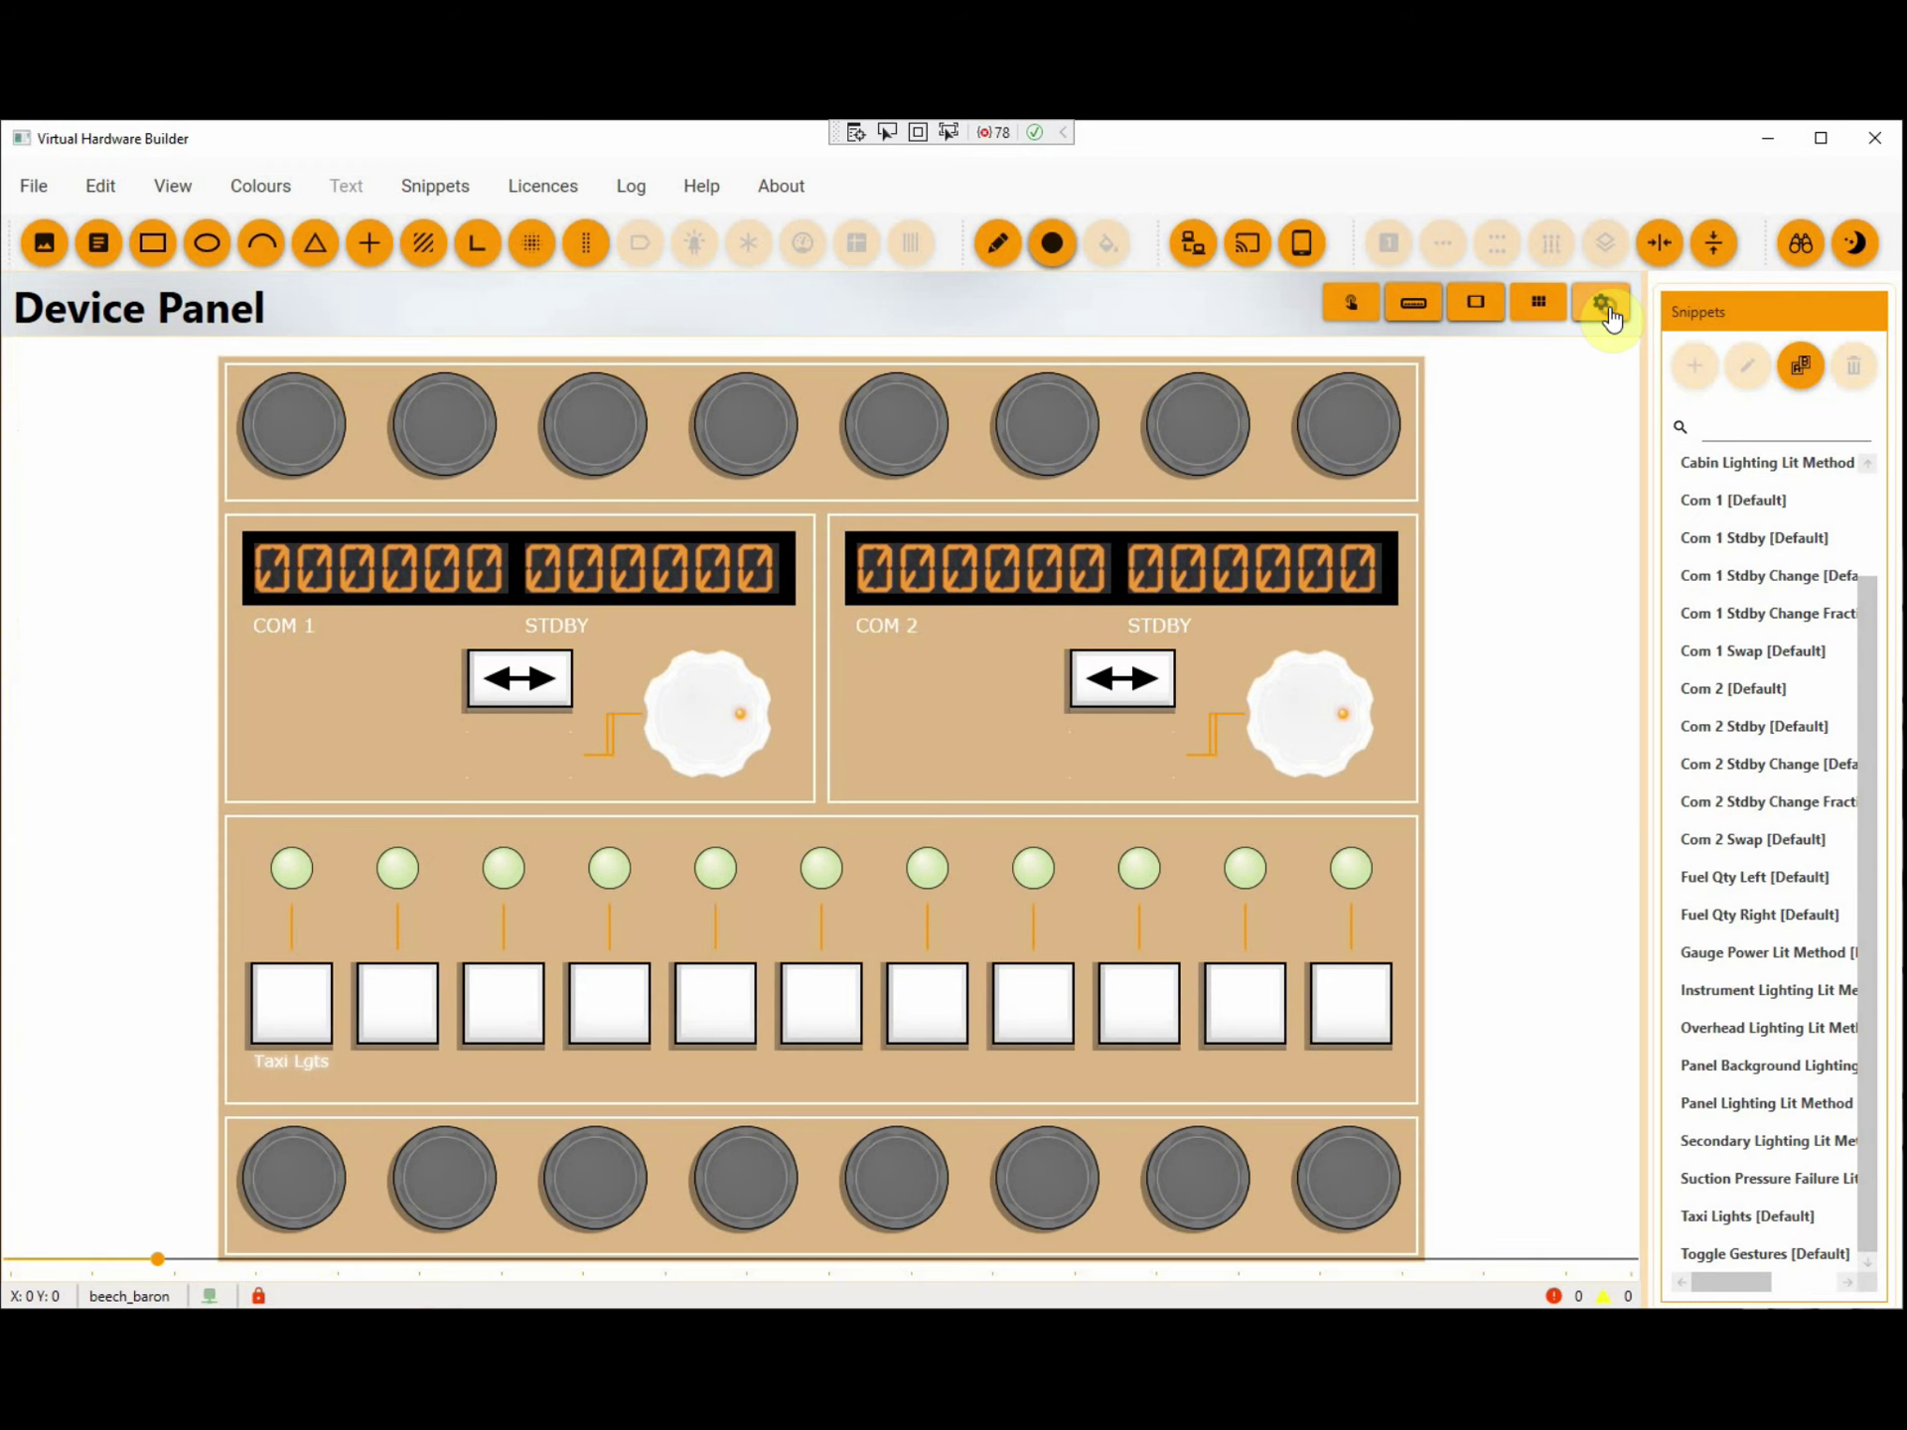
left_click(402, 880)
left_click(419, 1240)
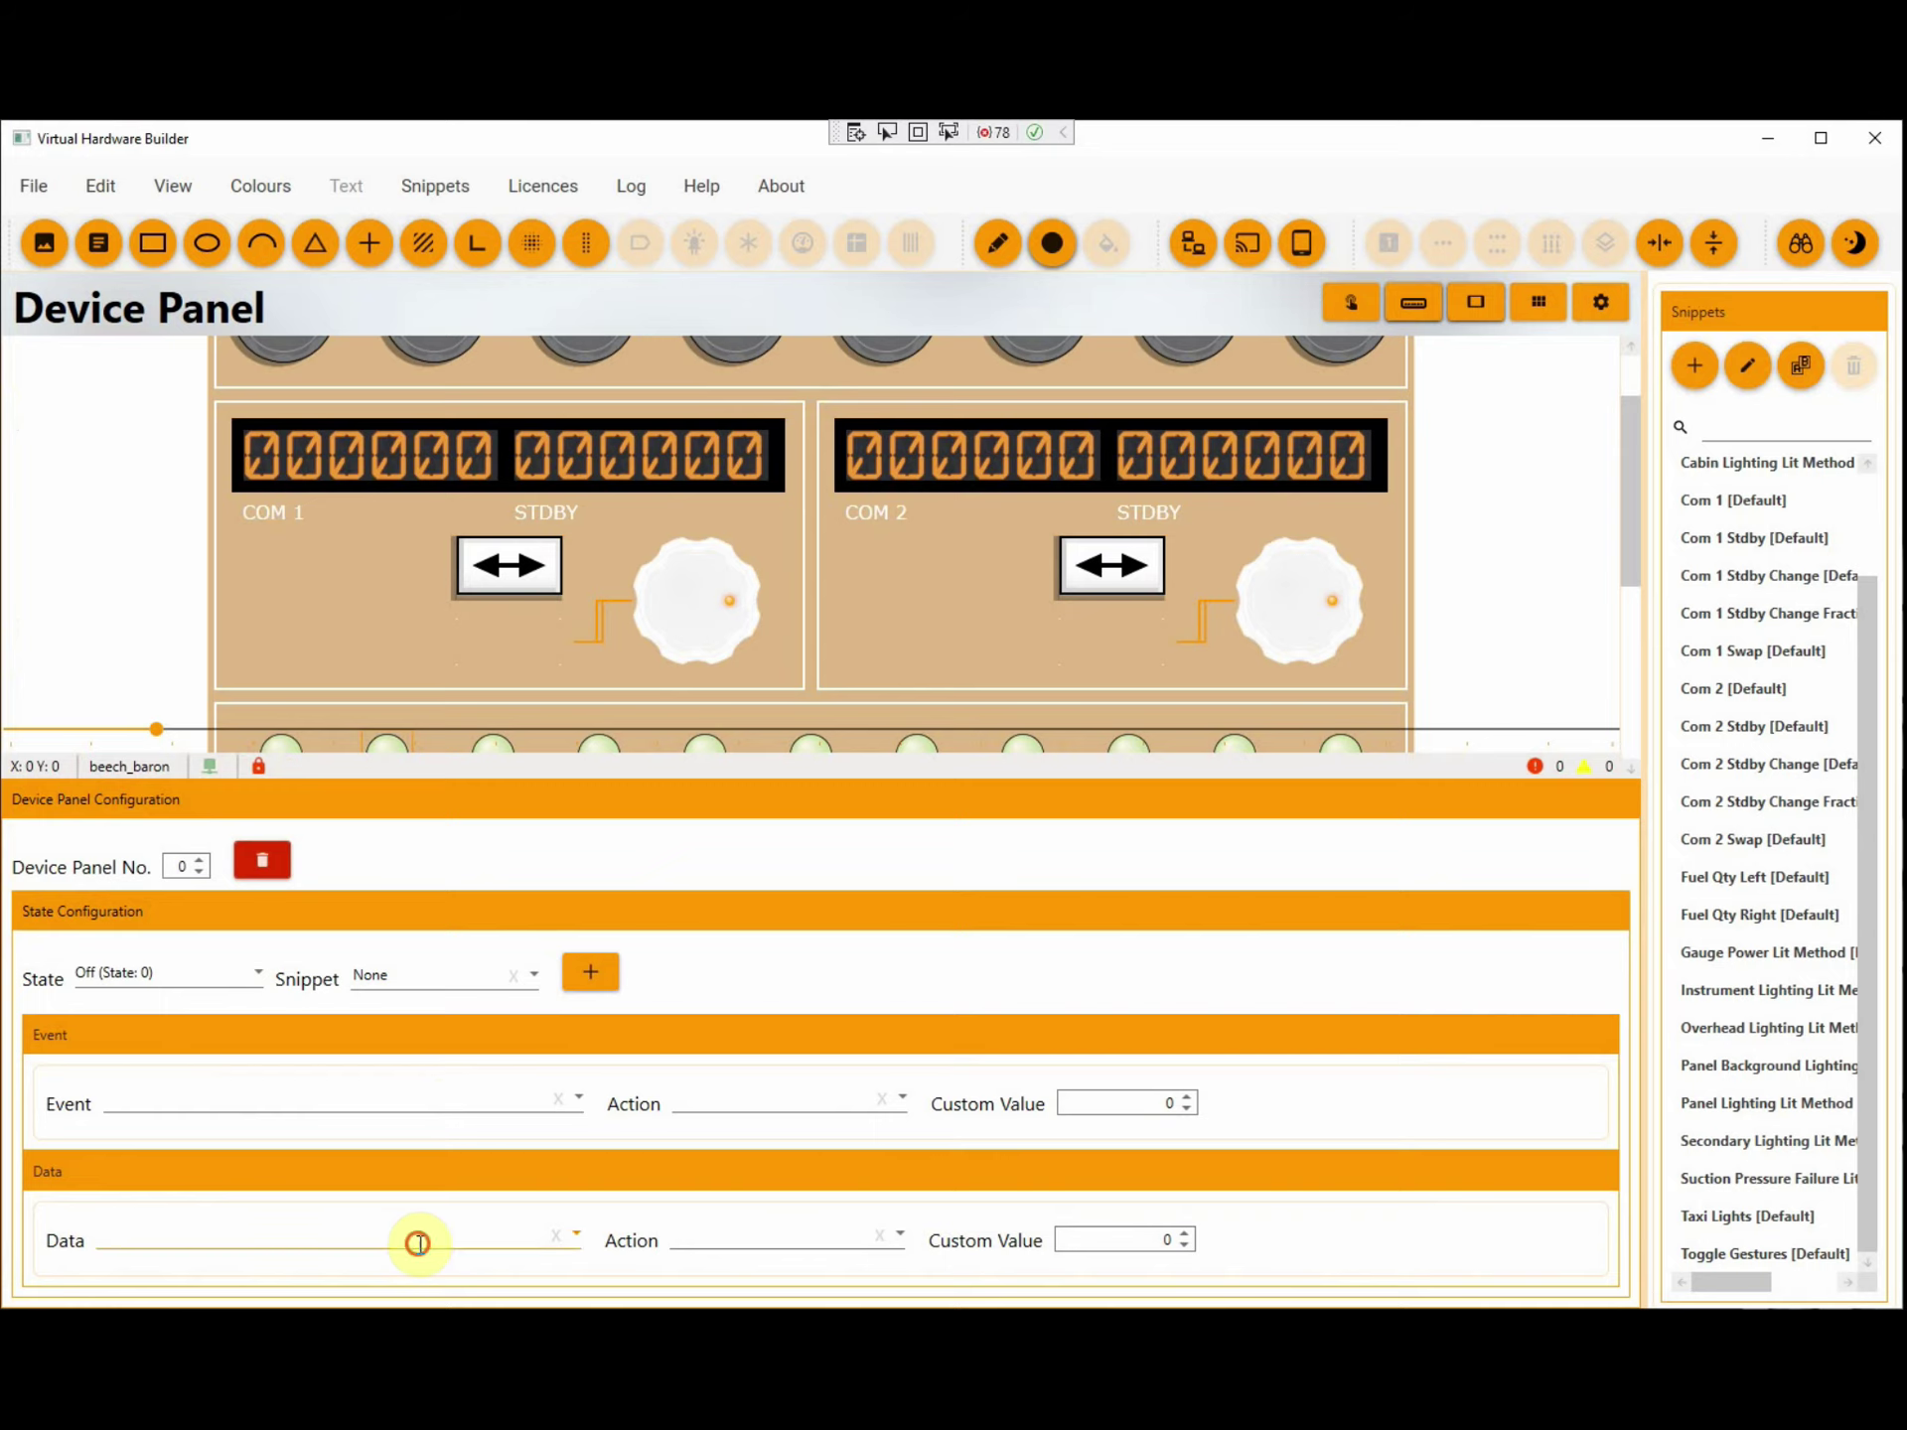
type("light")
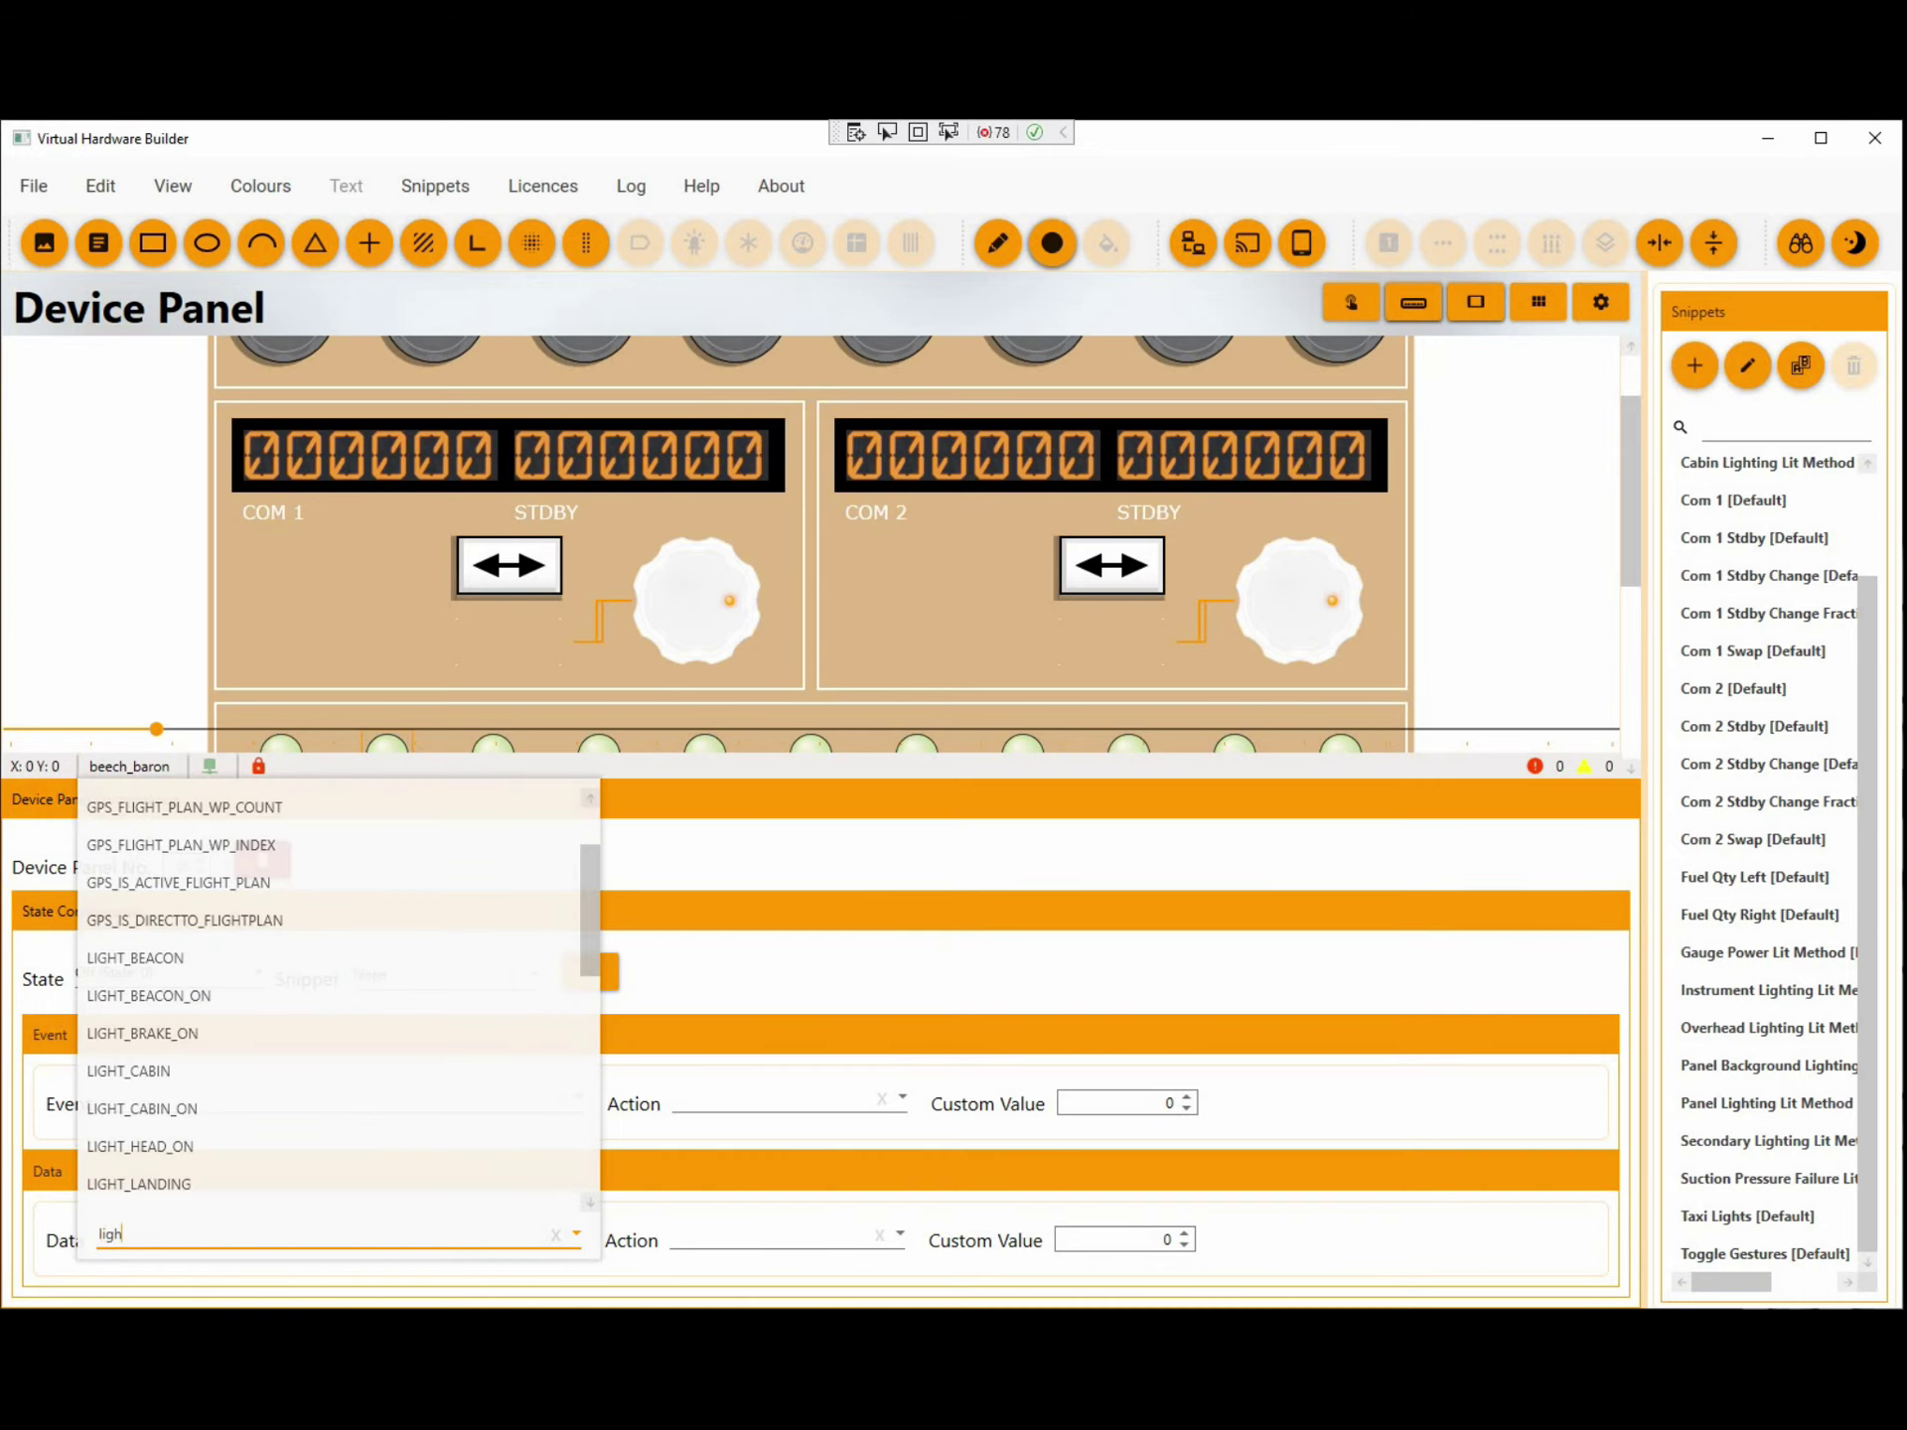
left_click(210, 1191)
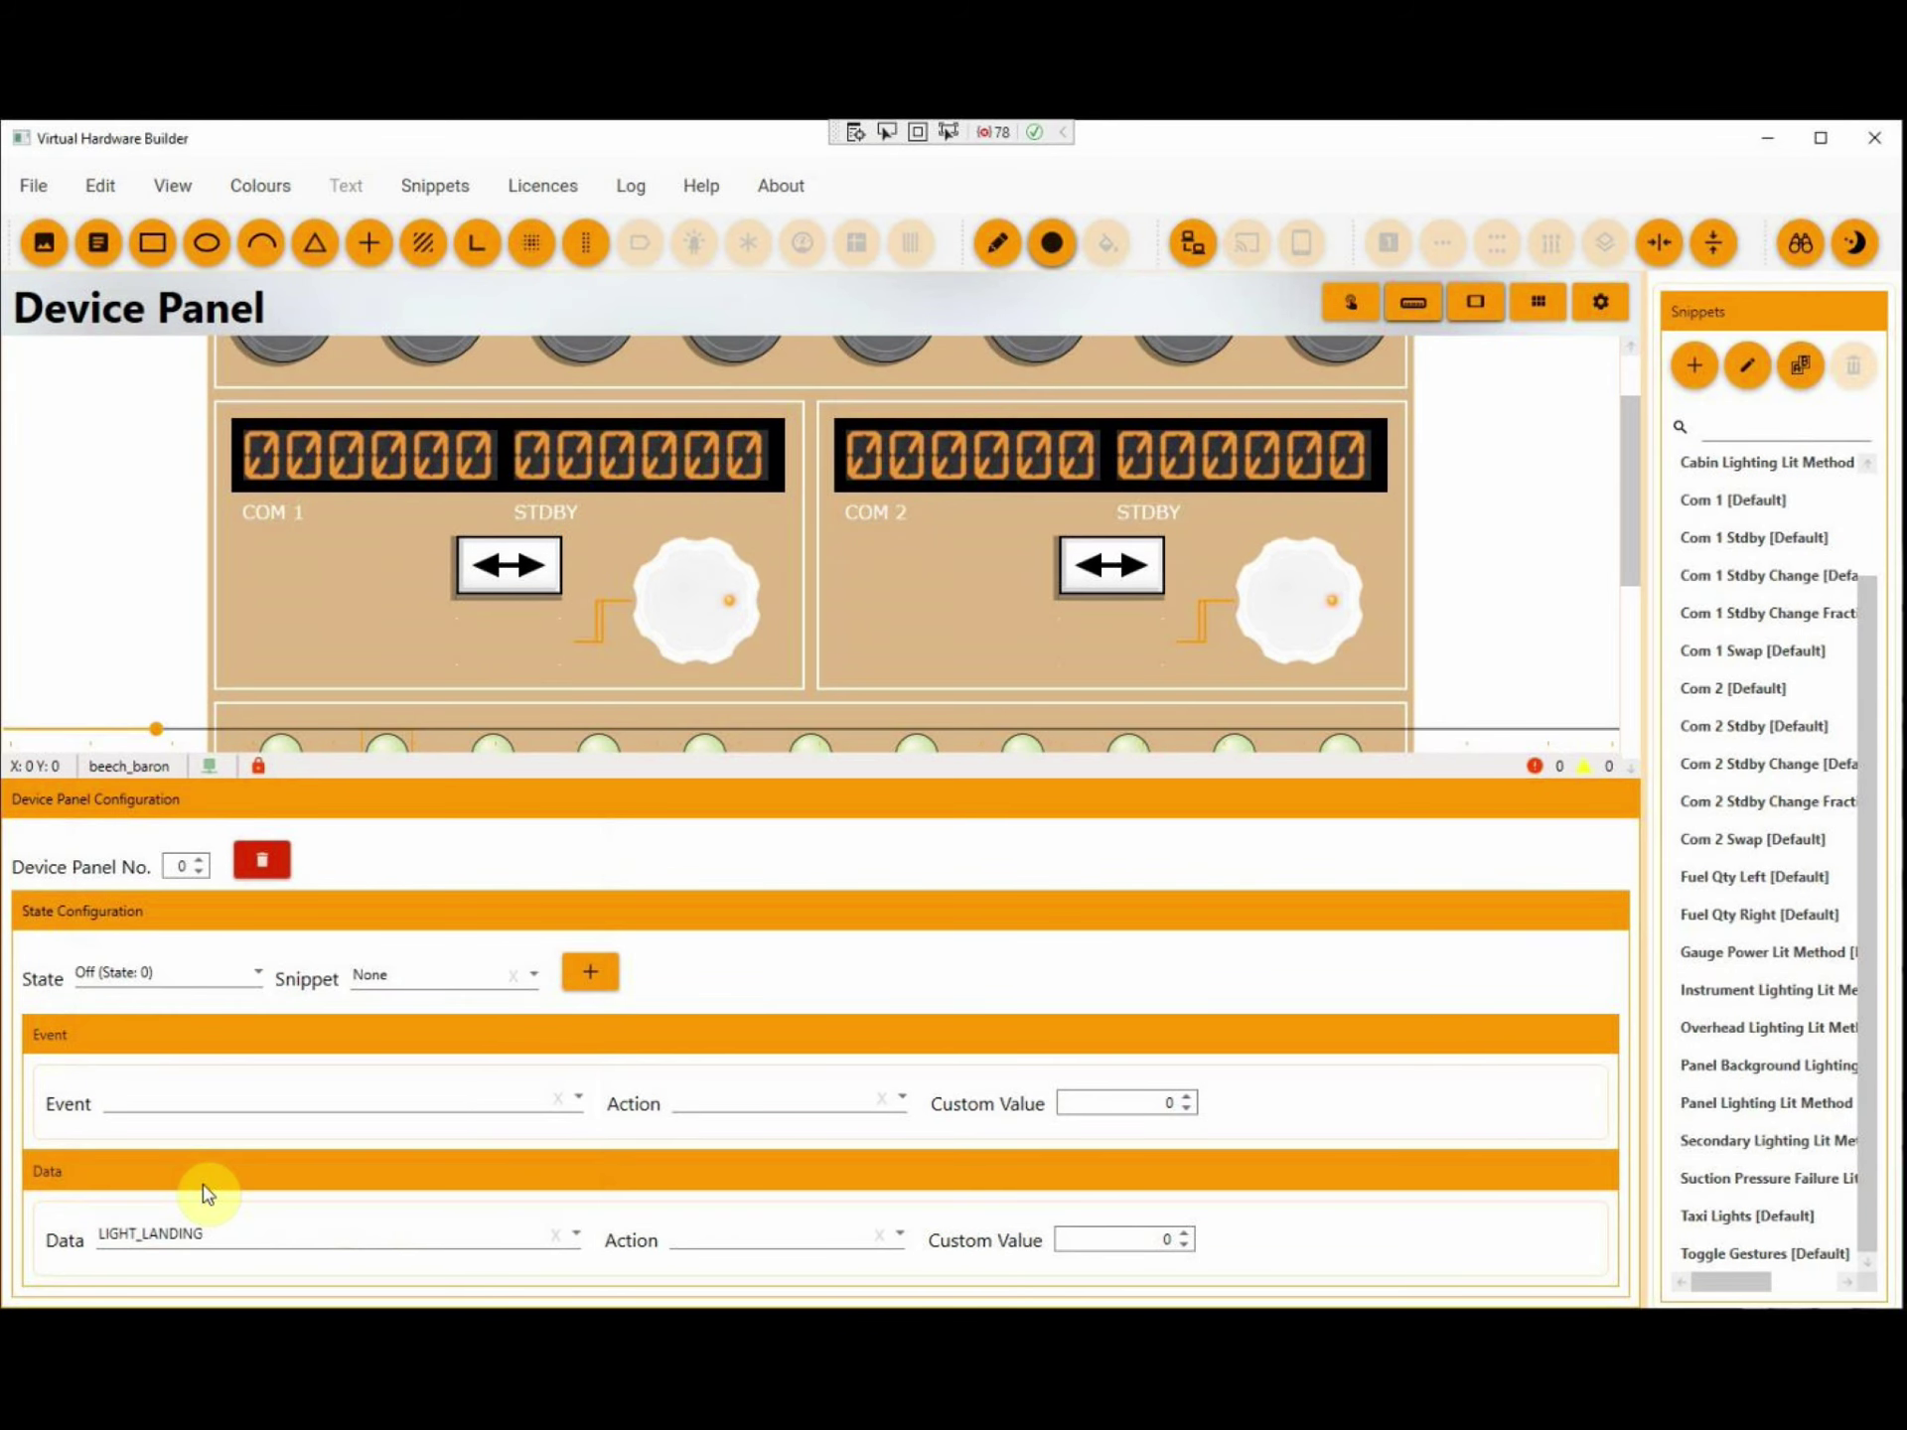
Step: Switch to Module mode and open Com 1 Radio, declining to save the panel
left_click(1600, 303)
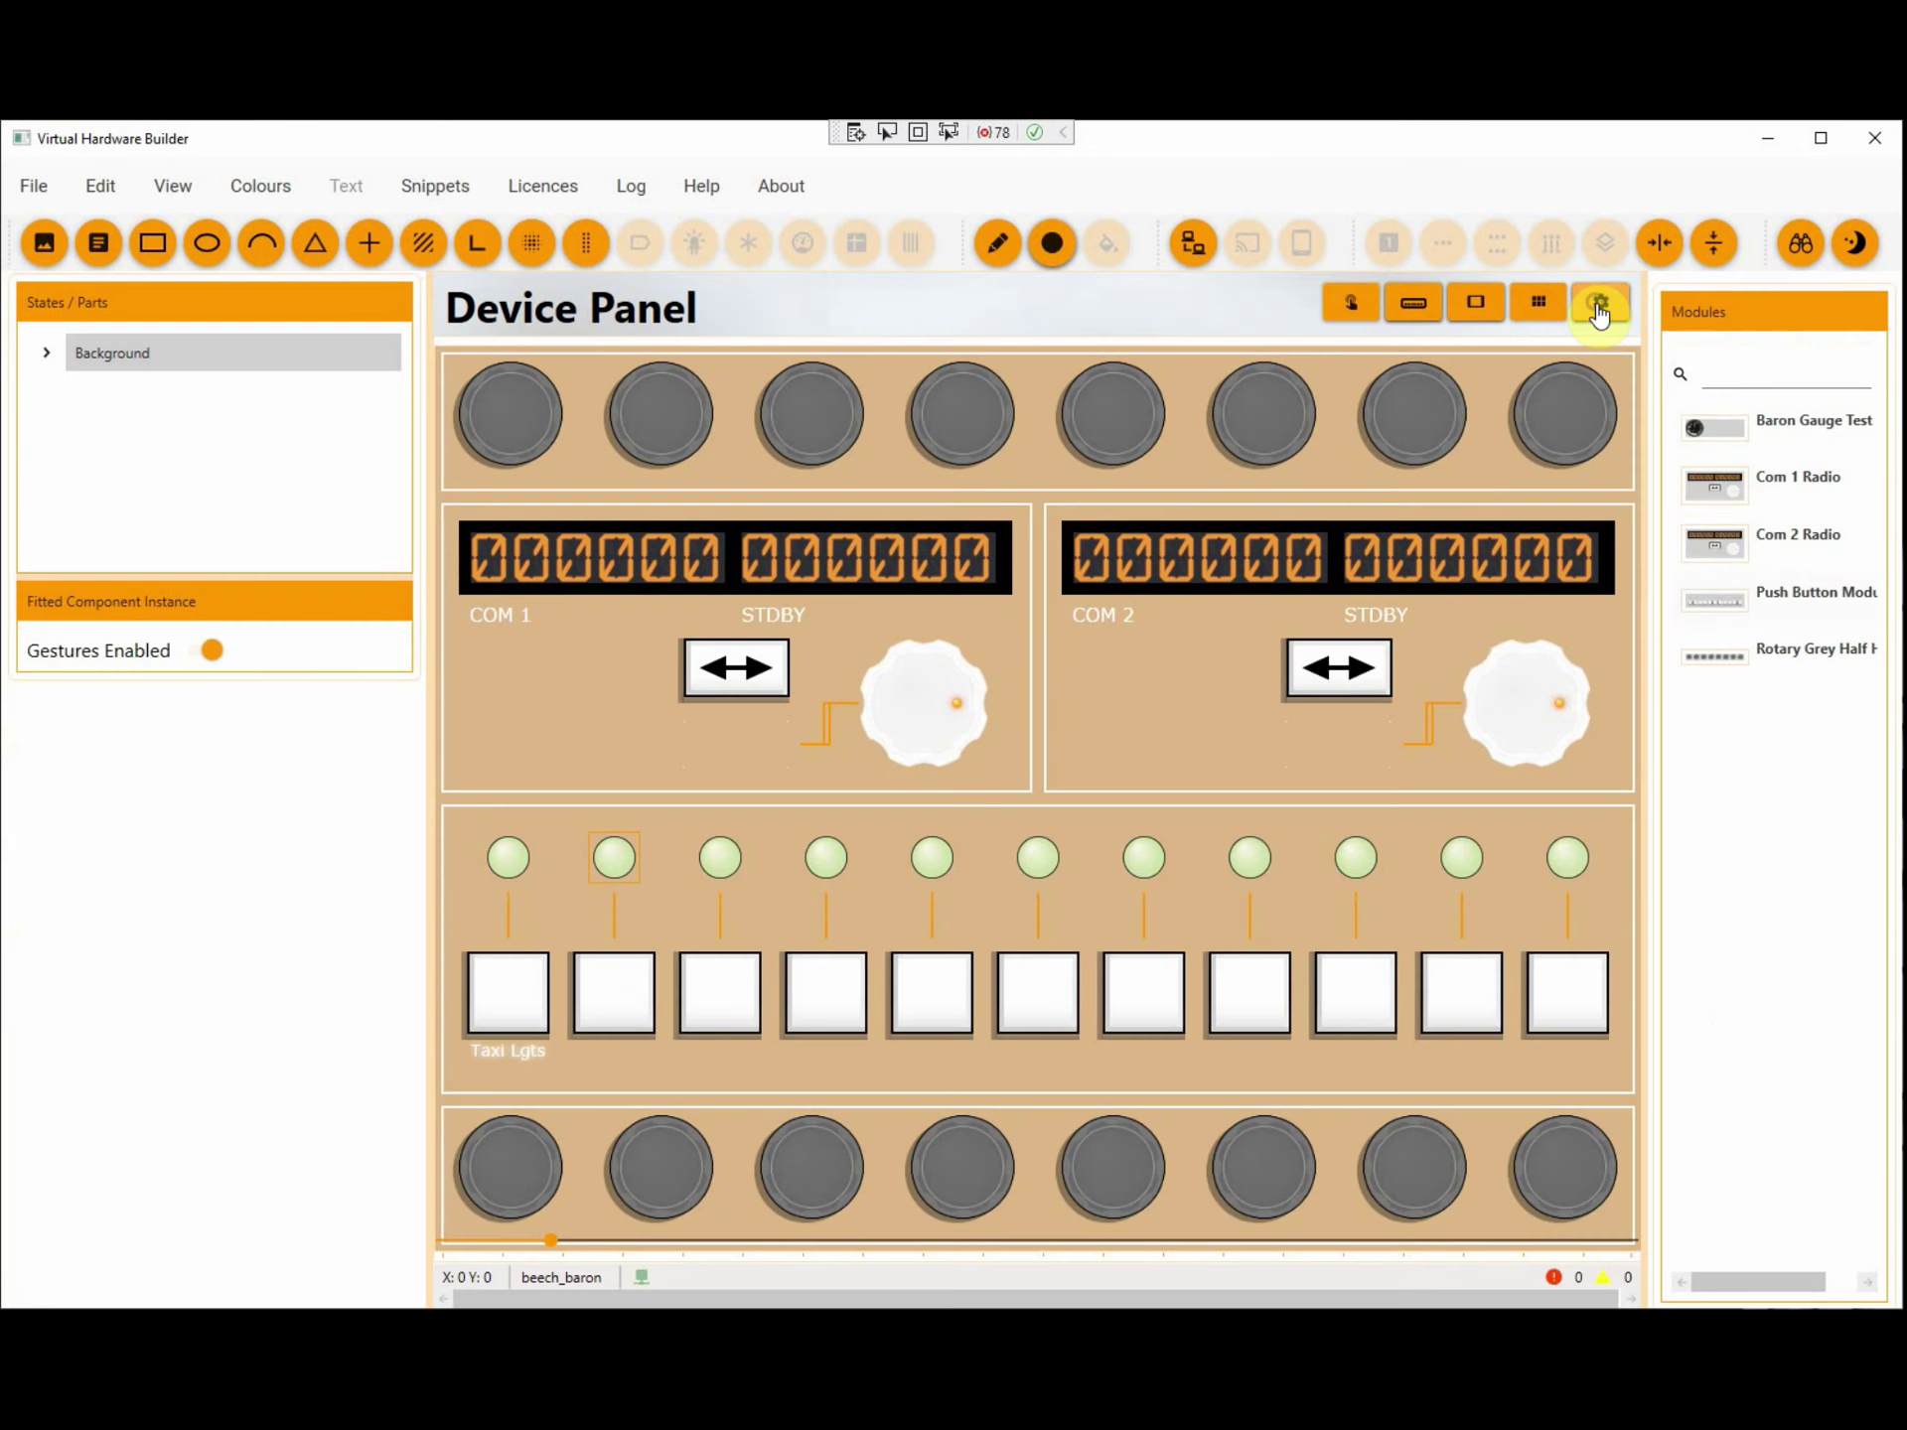
left_click(1419, 308)
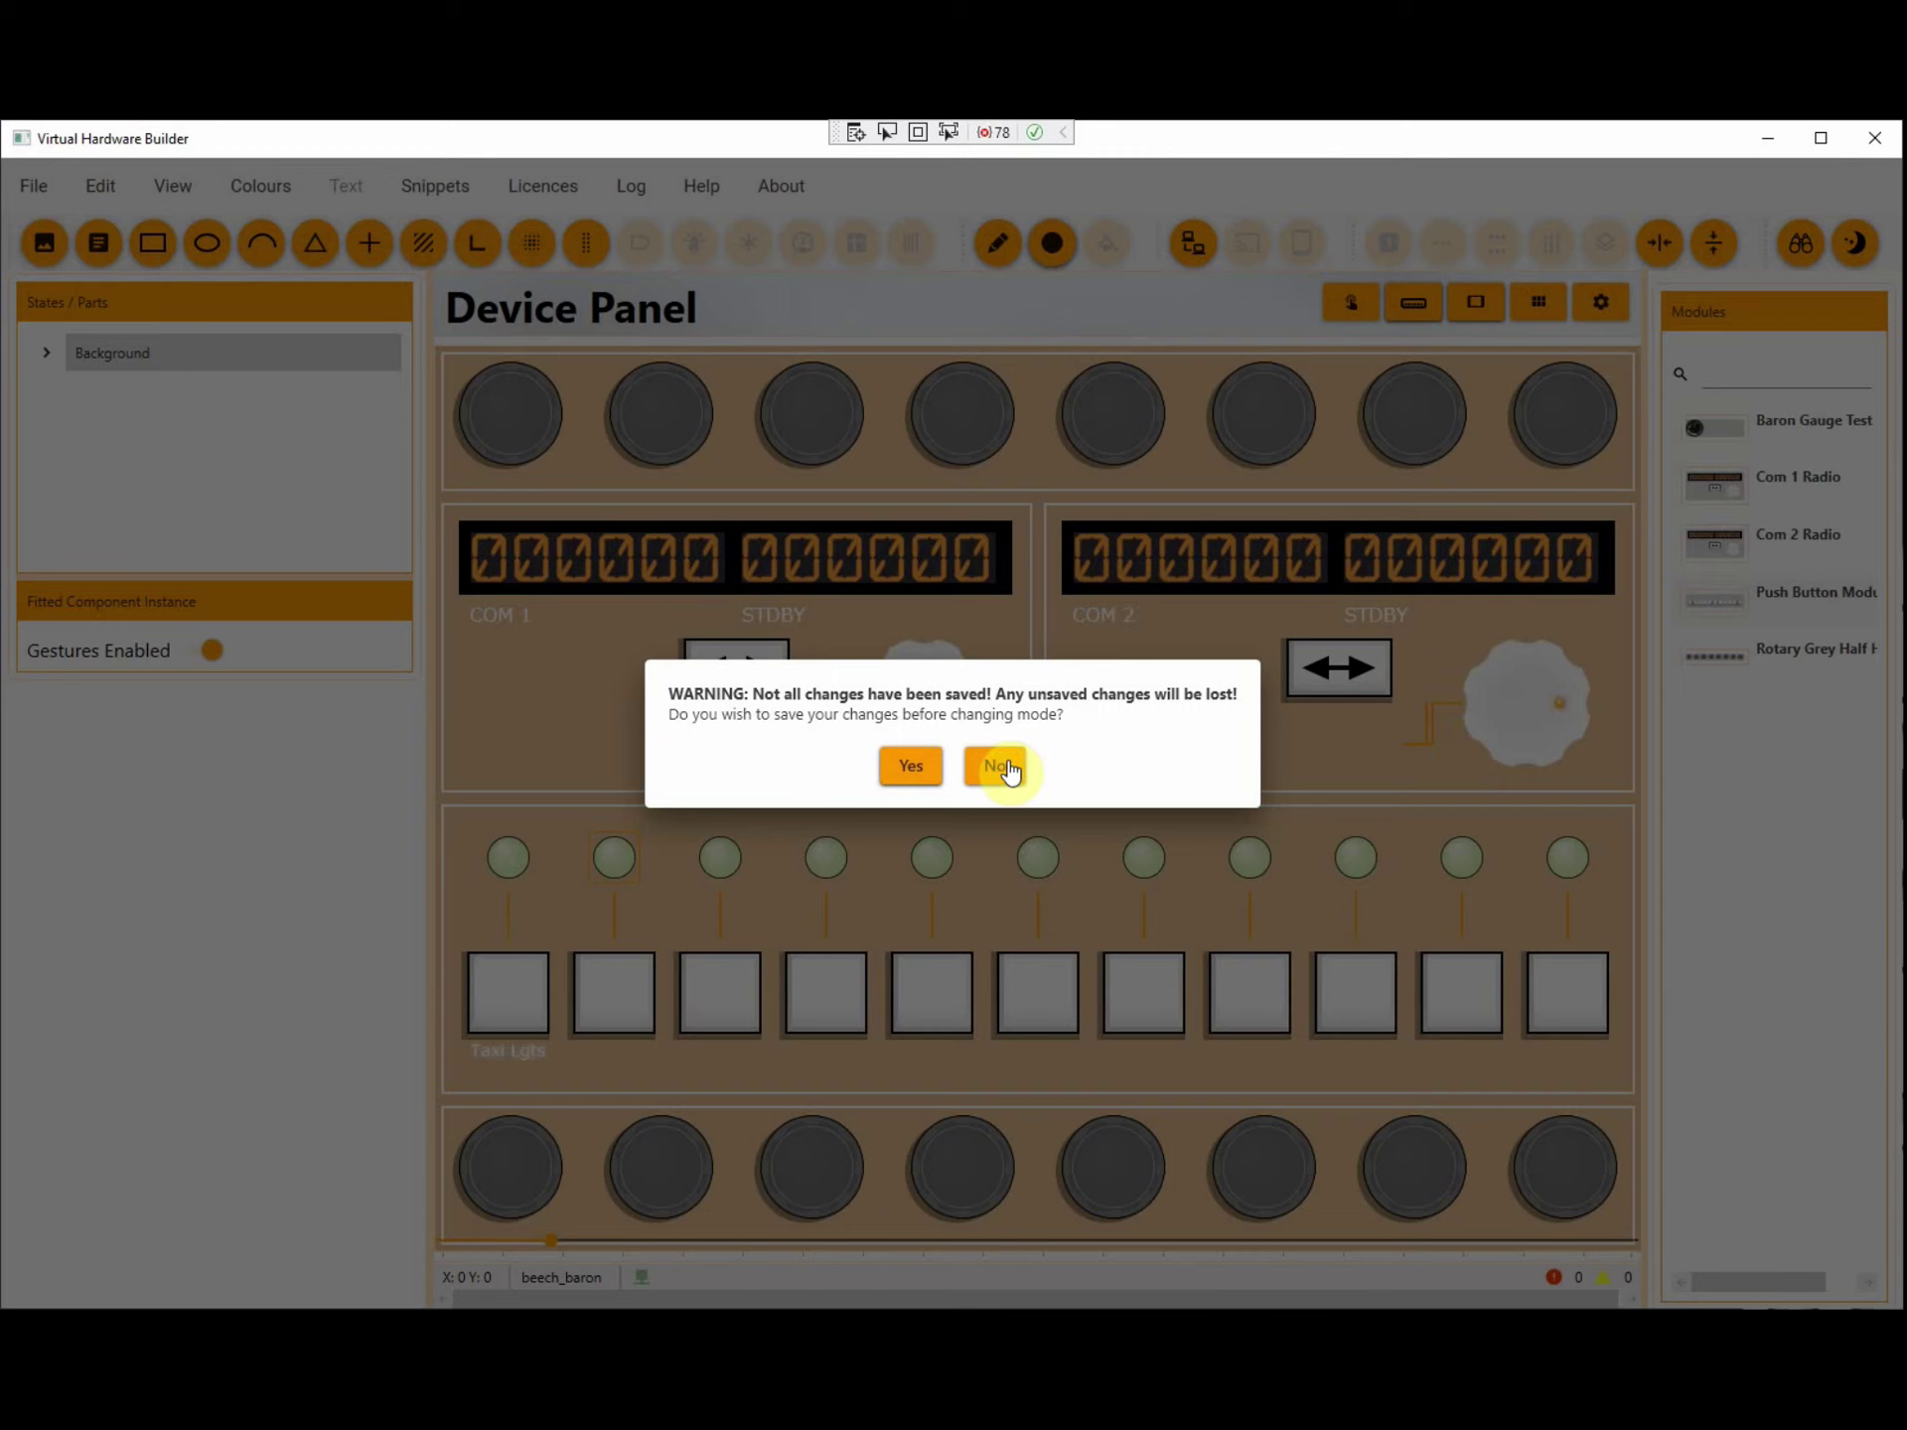
left_click(1001, 768)
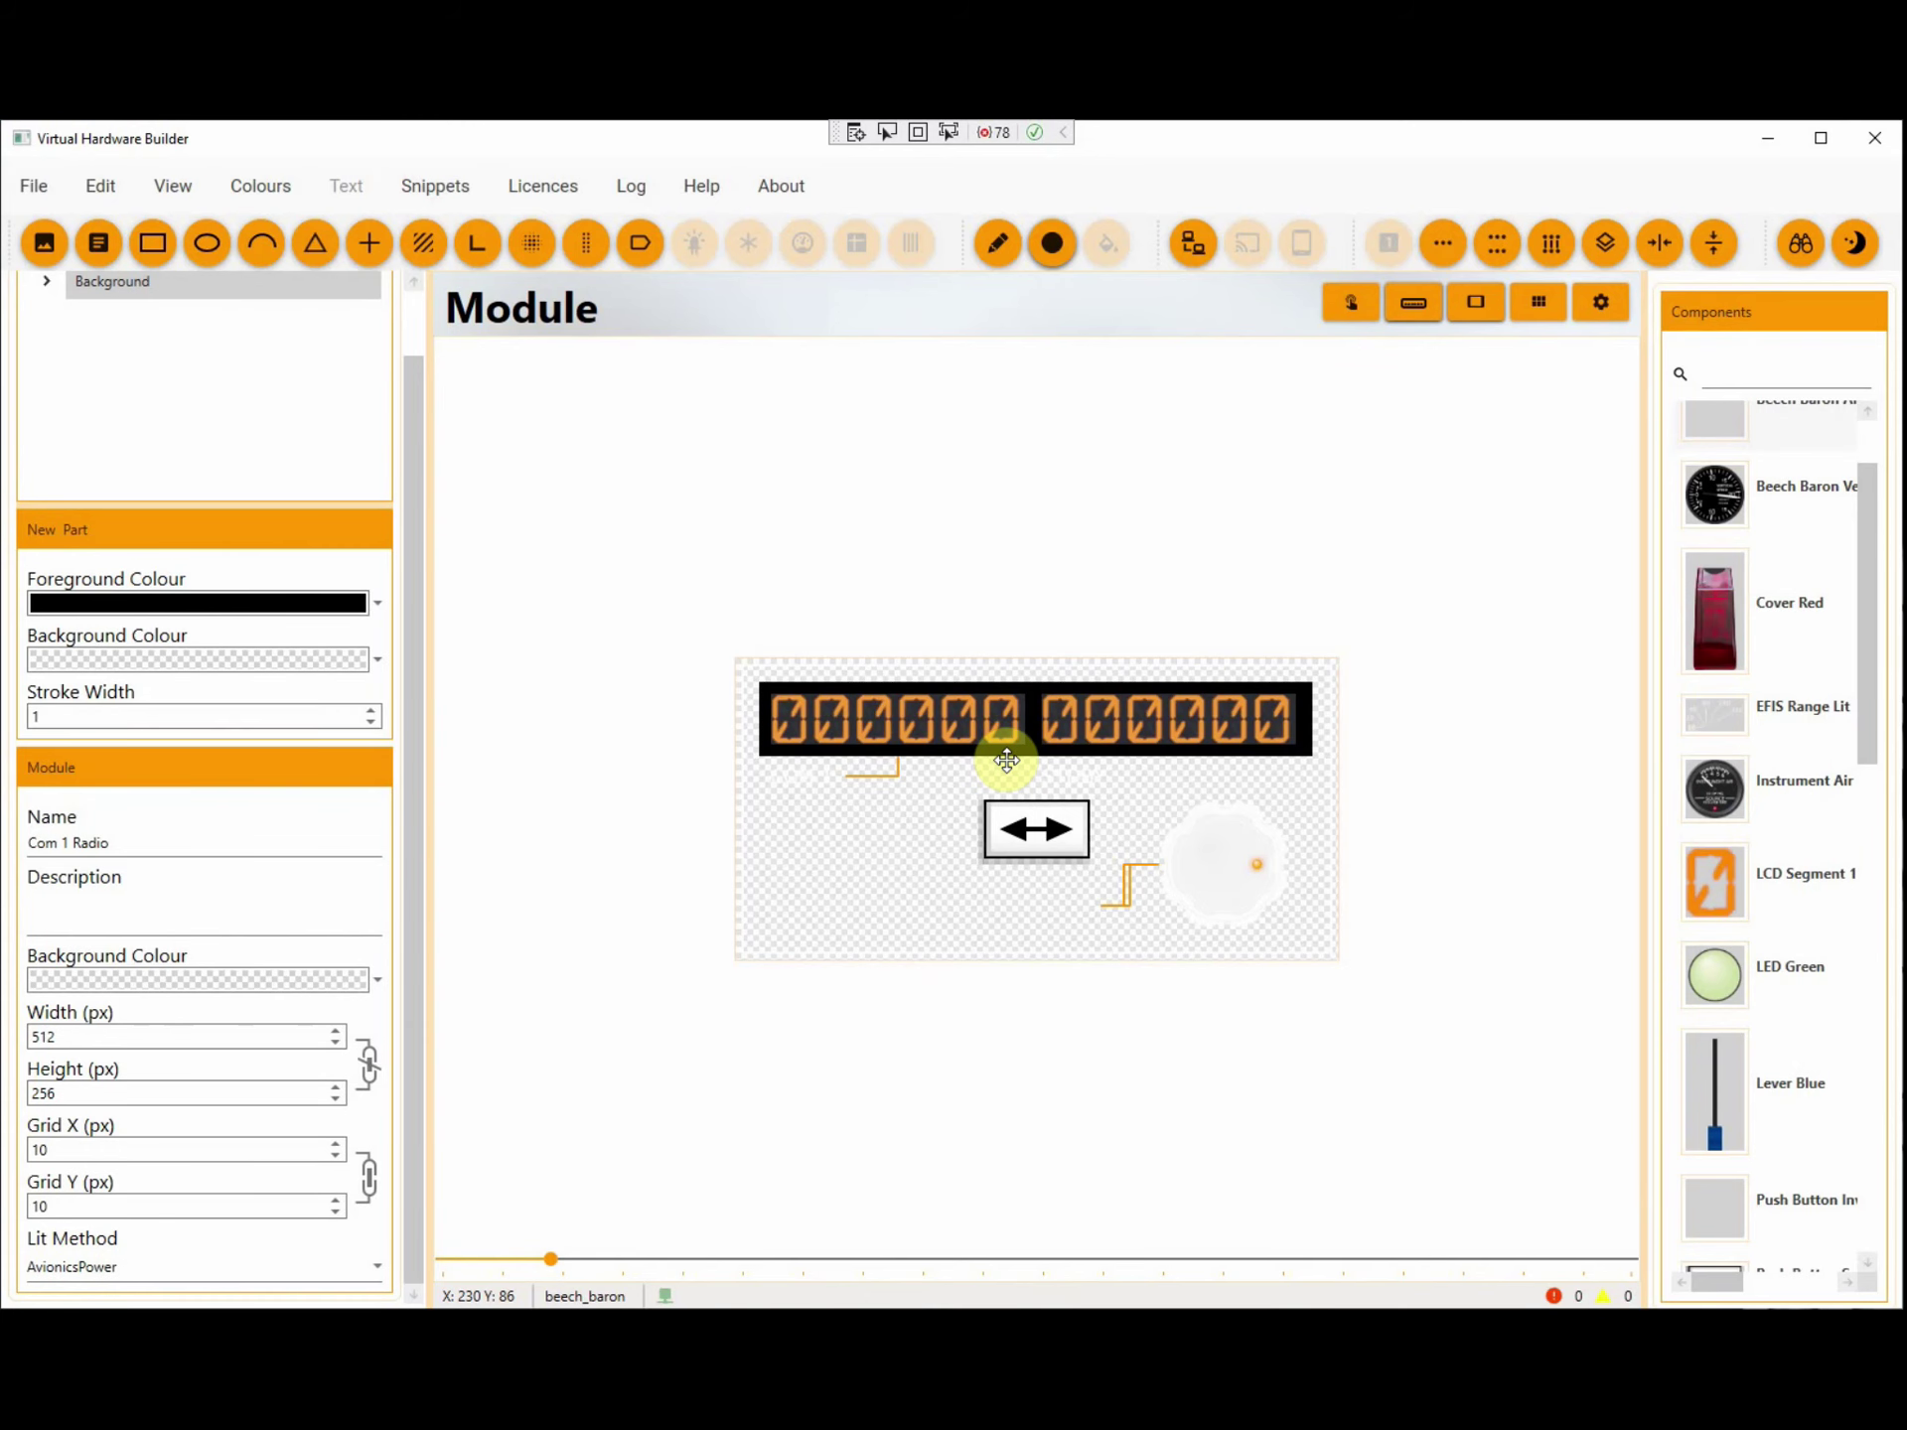
left_click(916, 731)
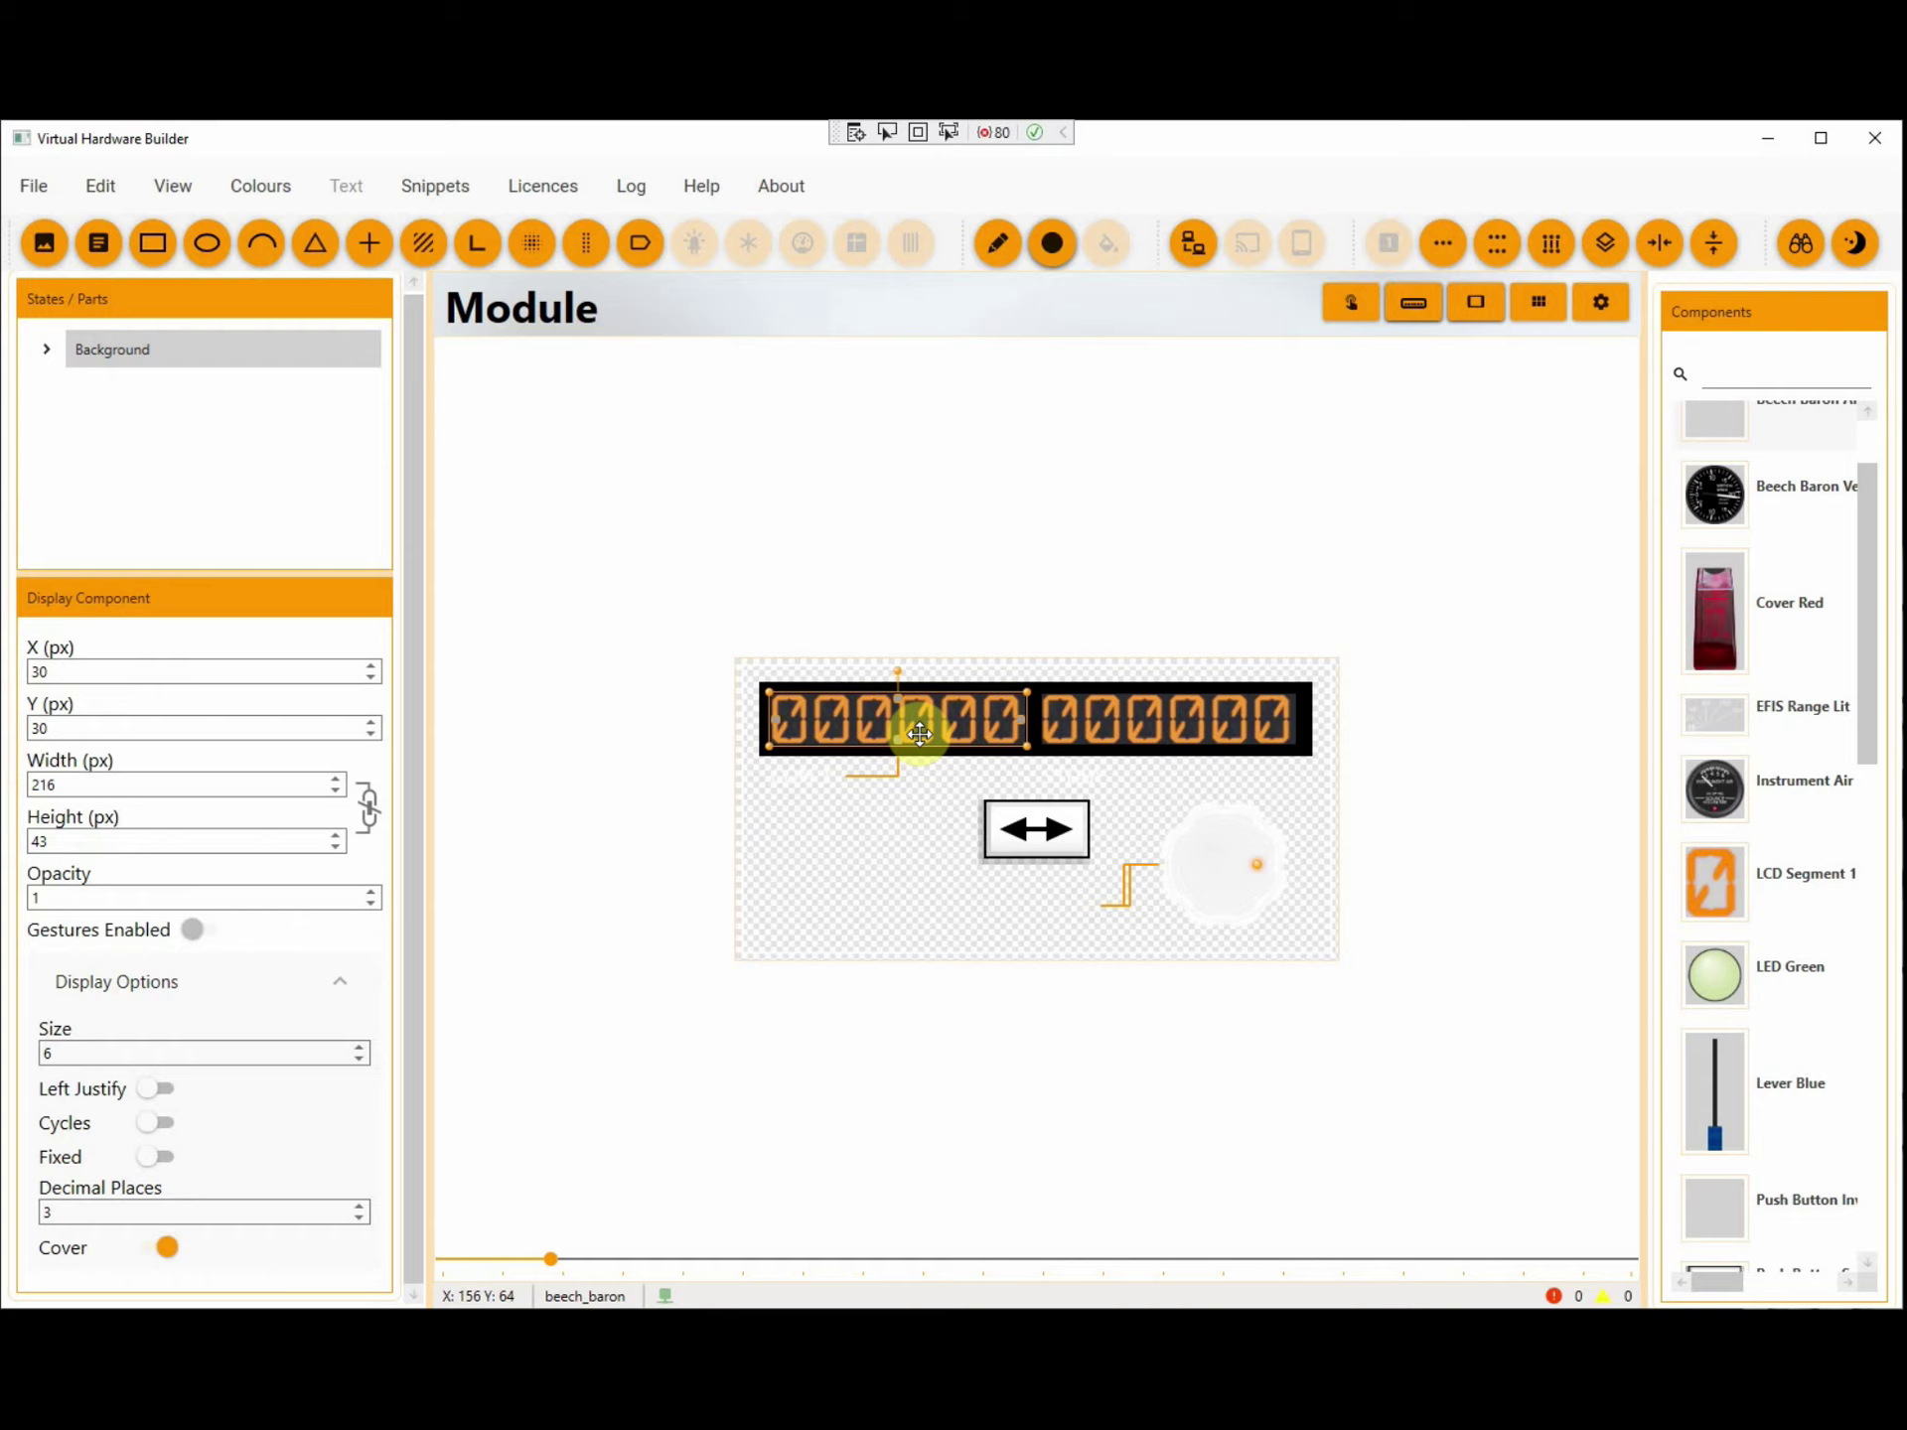
left_click(812, 776)
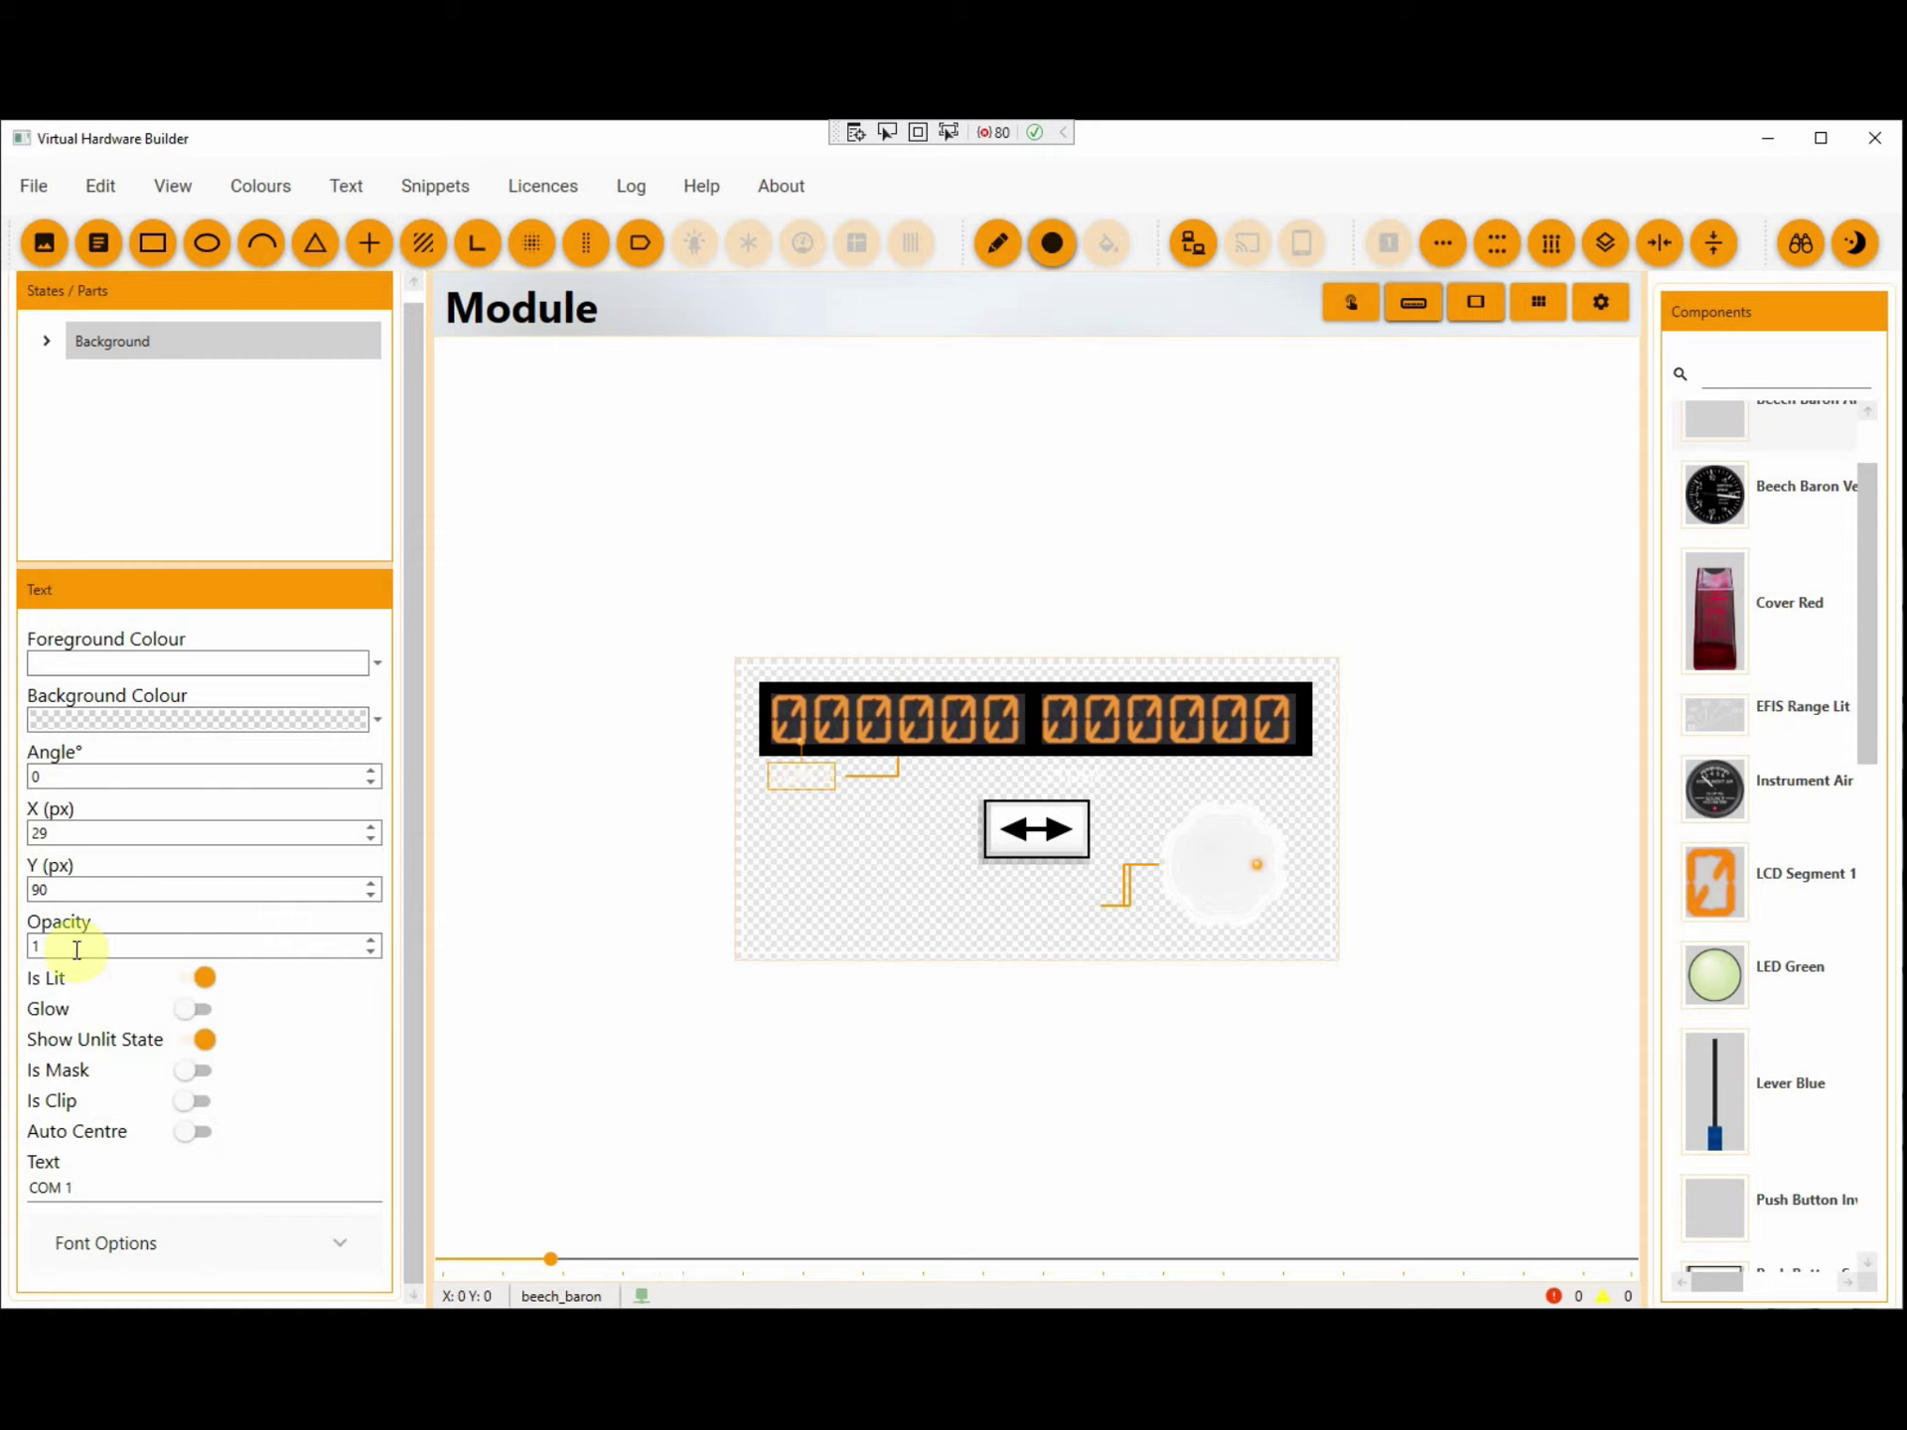
left_click(792, 951)
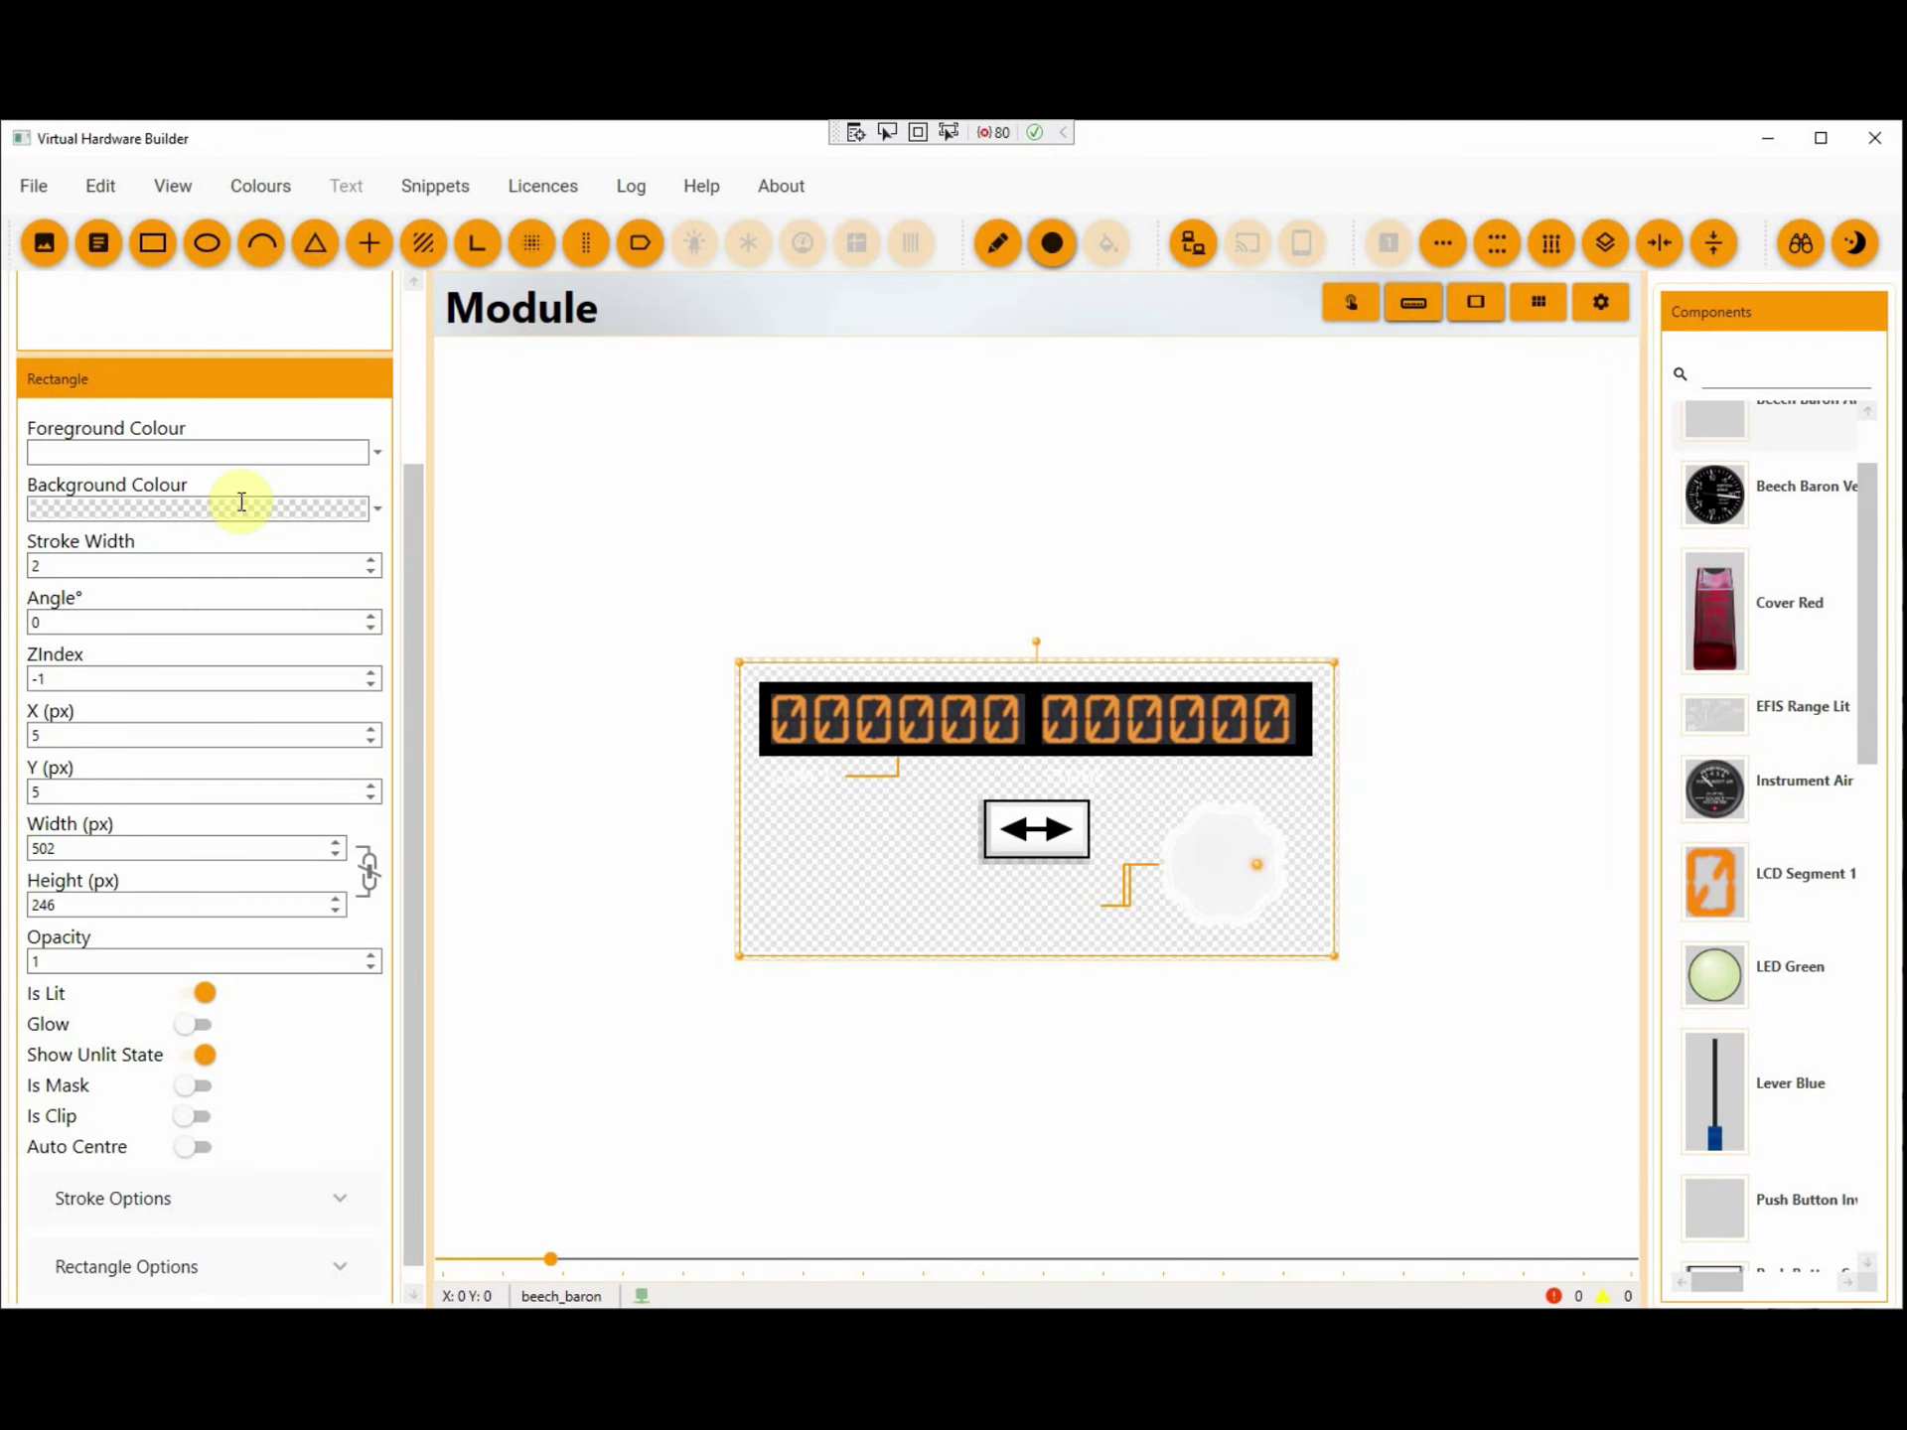
left_click(260, 186)
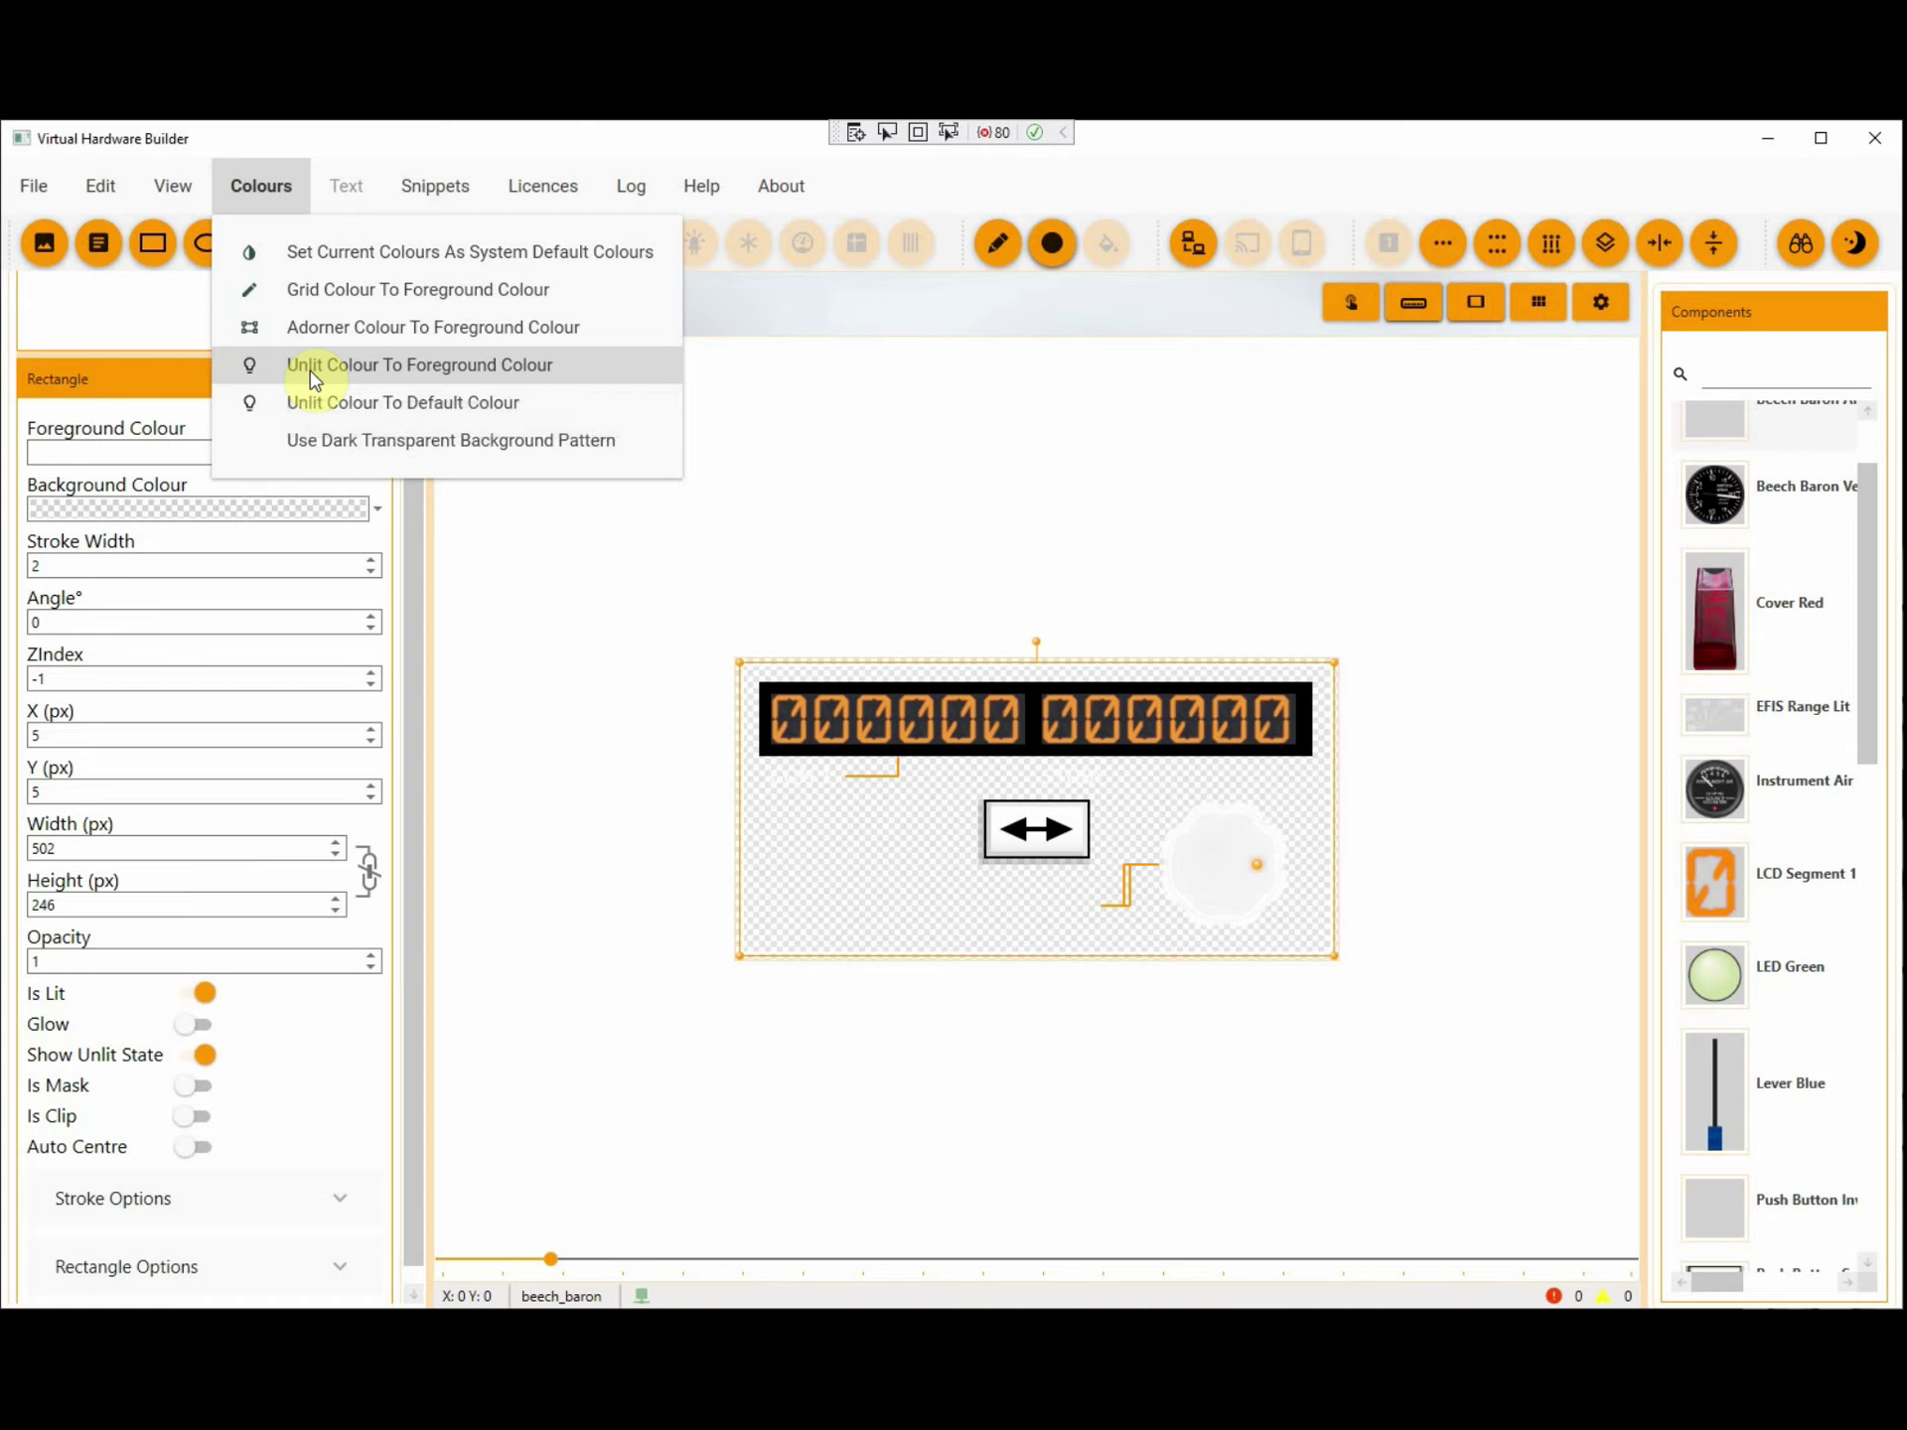
left_click(478, 575)
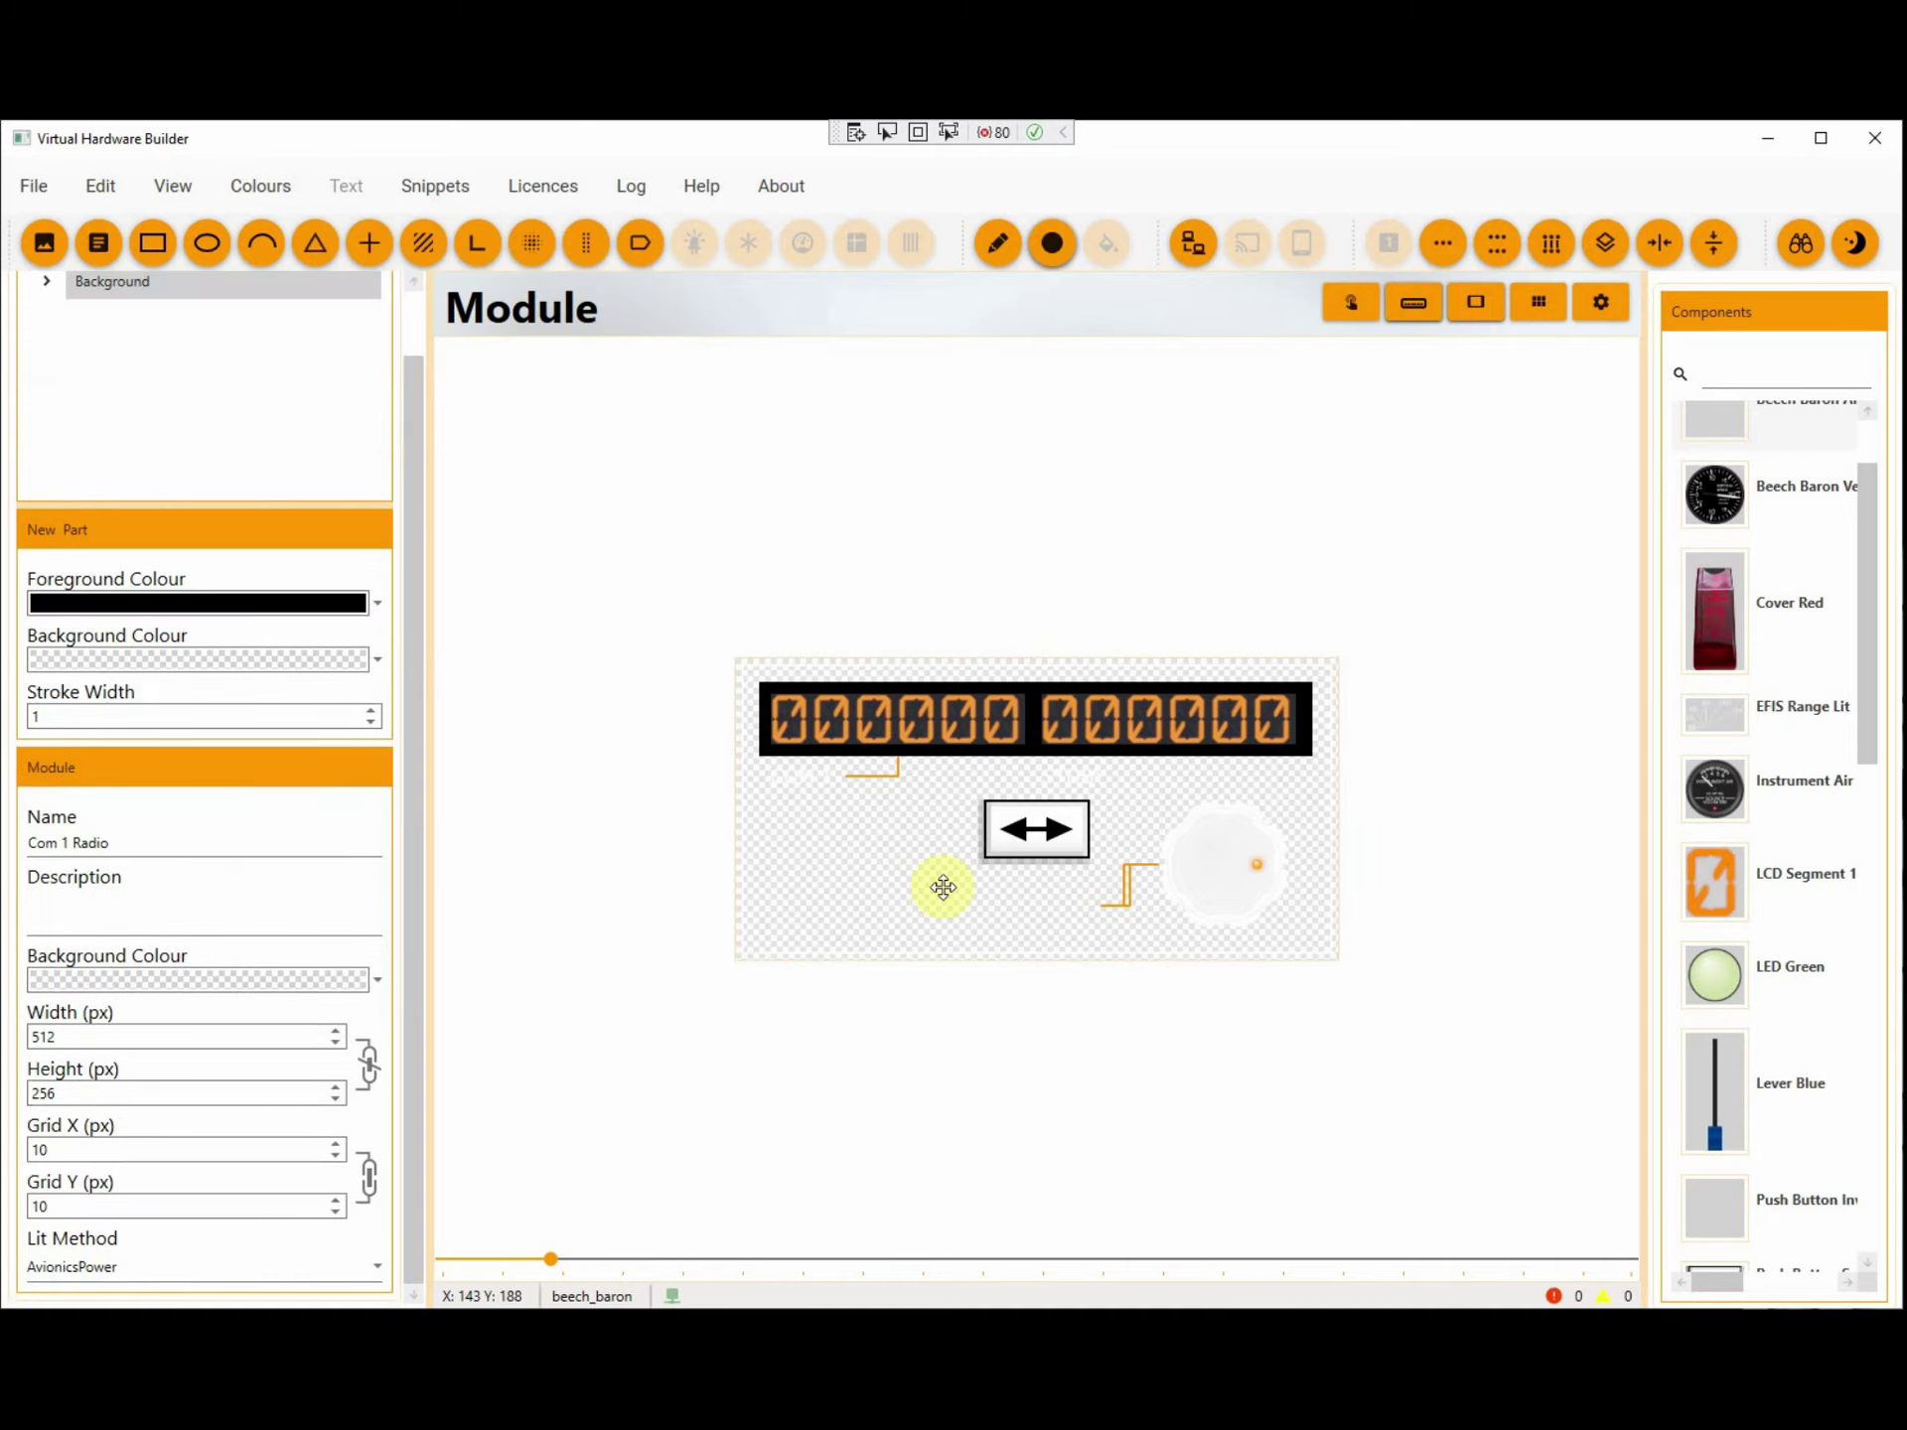
left_click(1011, 902)
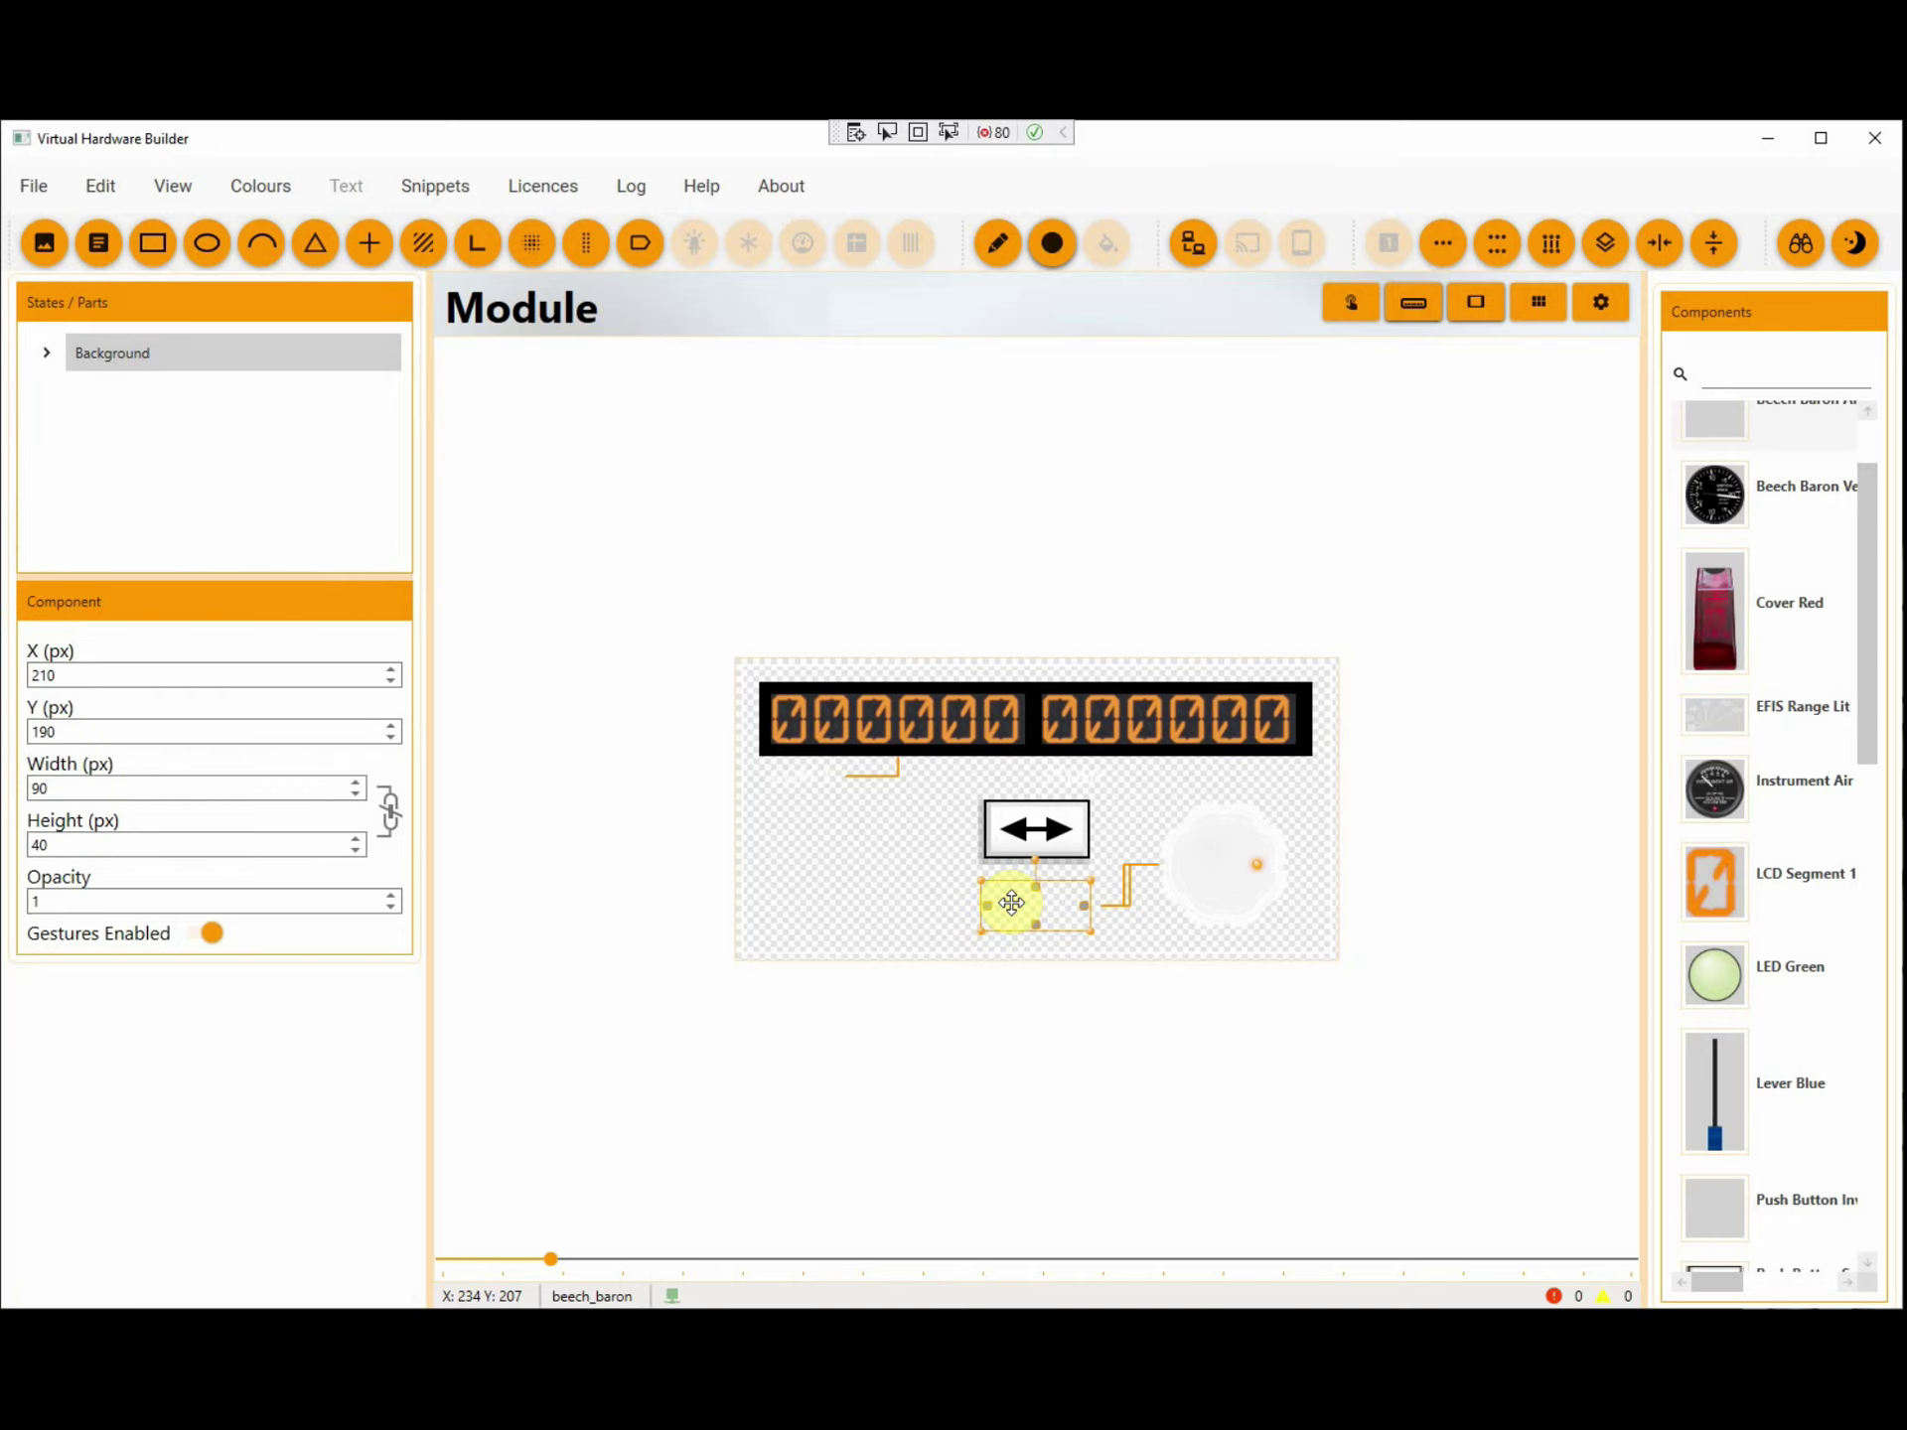
left_click(1348, 310)
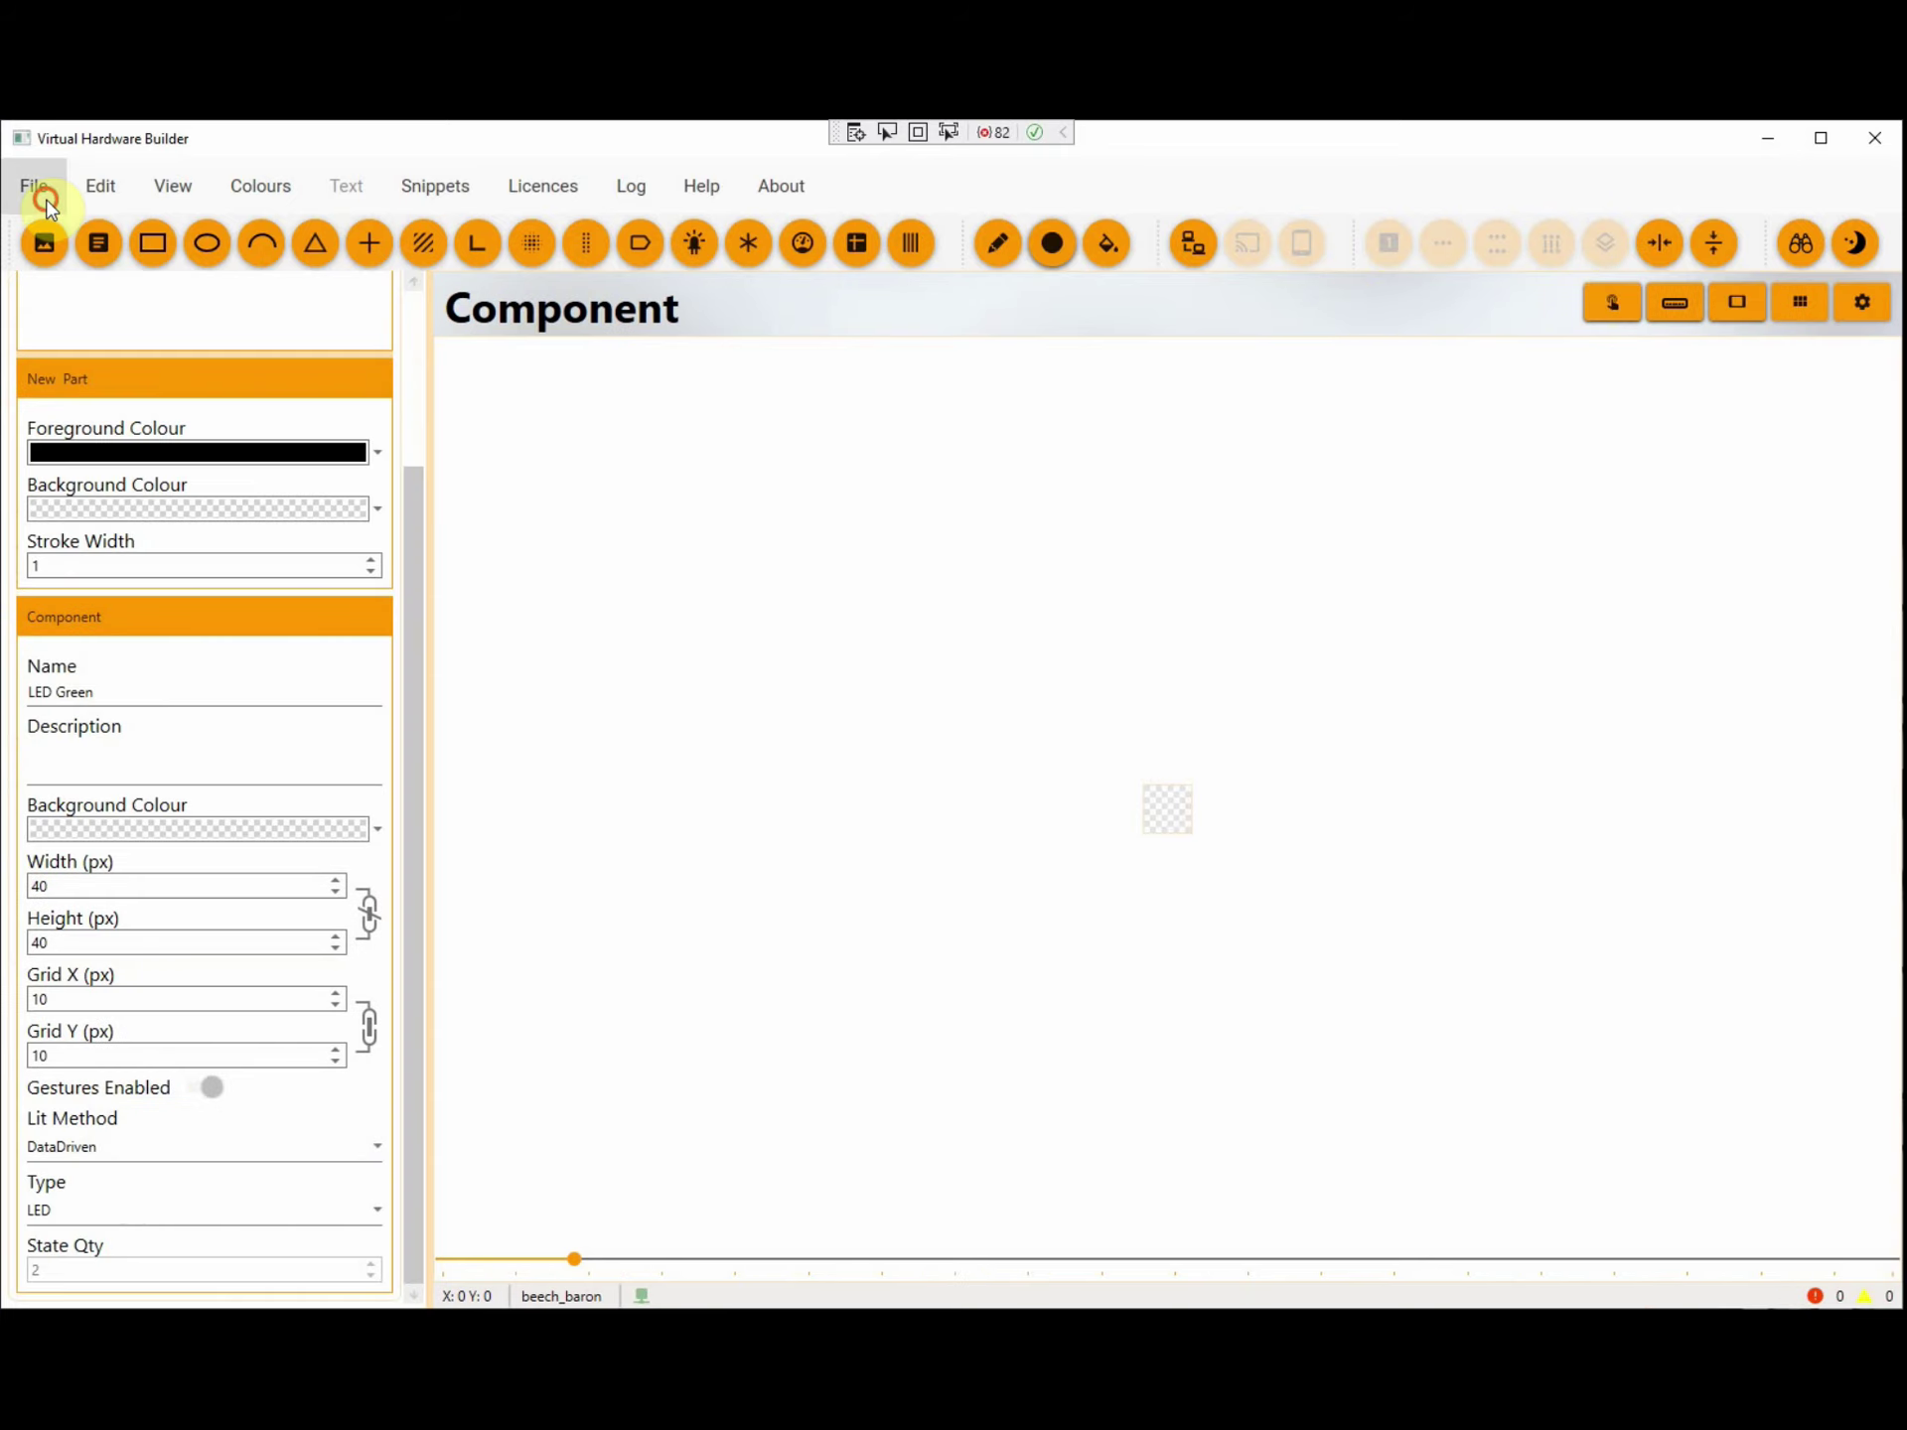
left_click(46, 199)
left_click(221, 636)
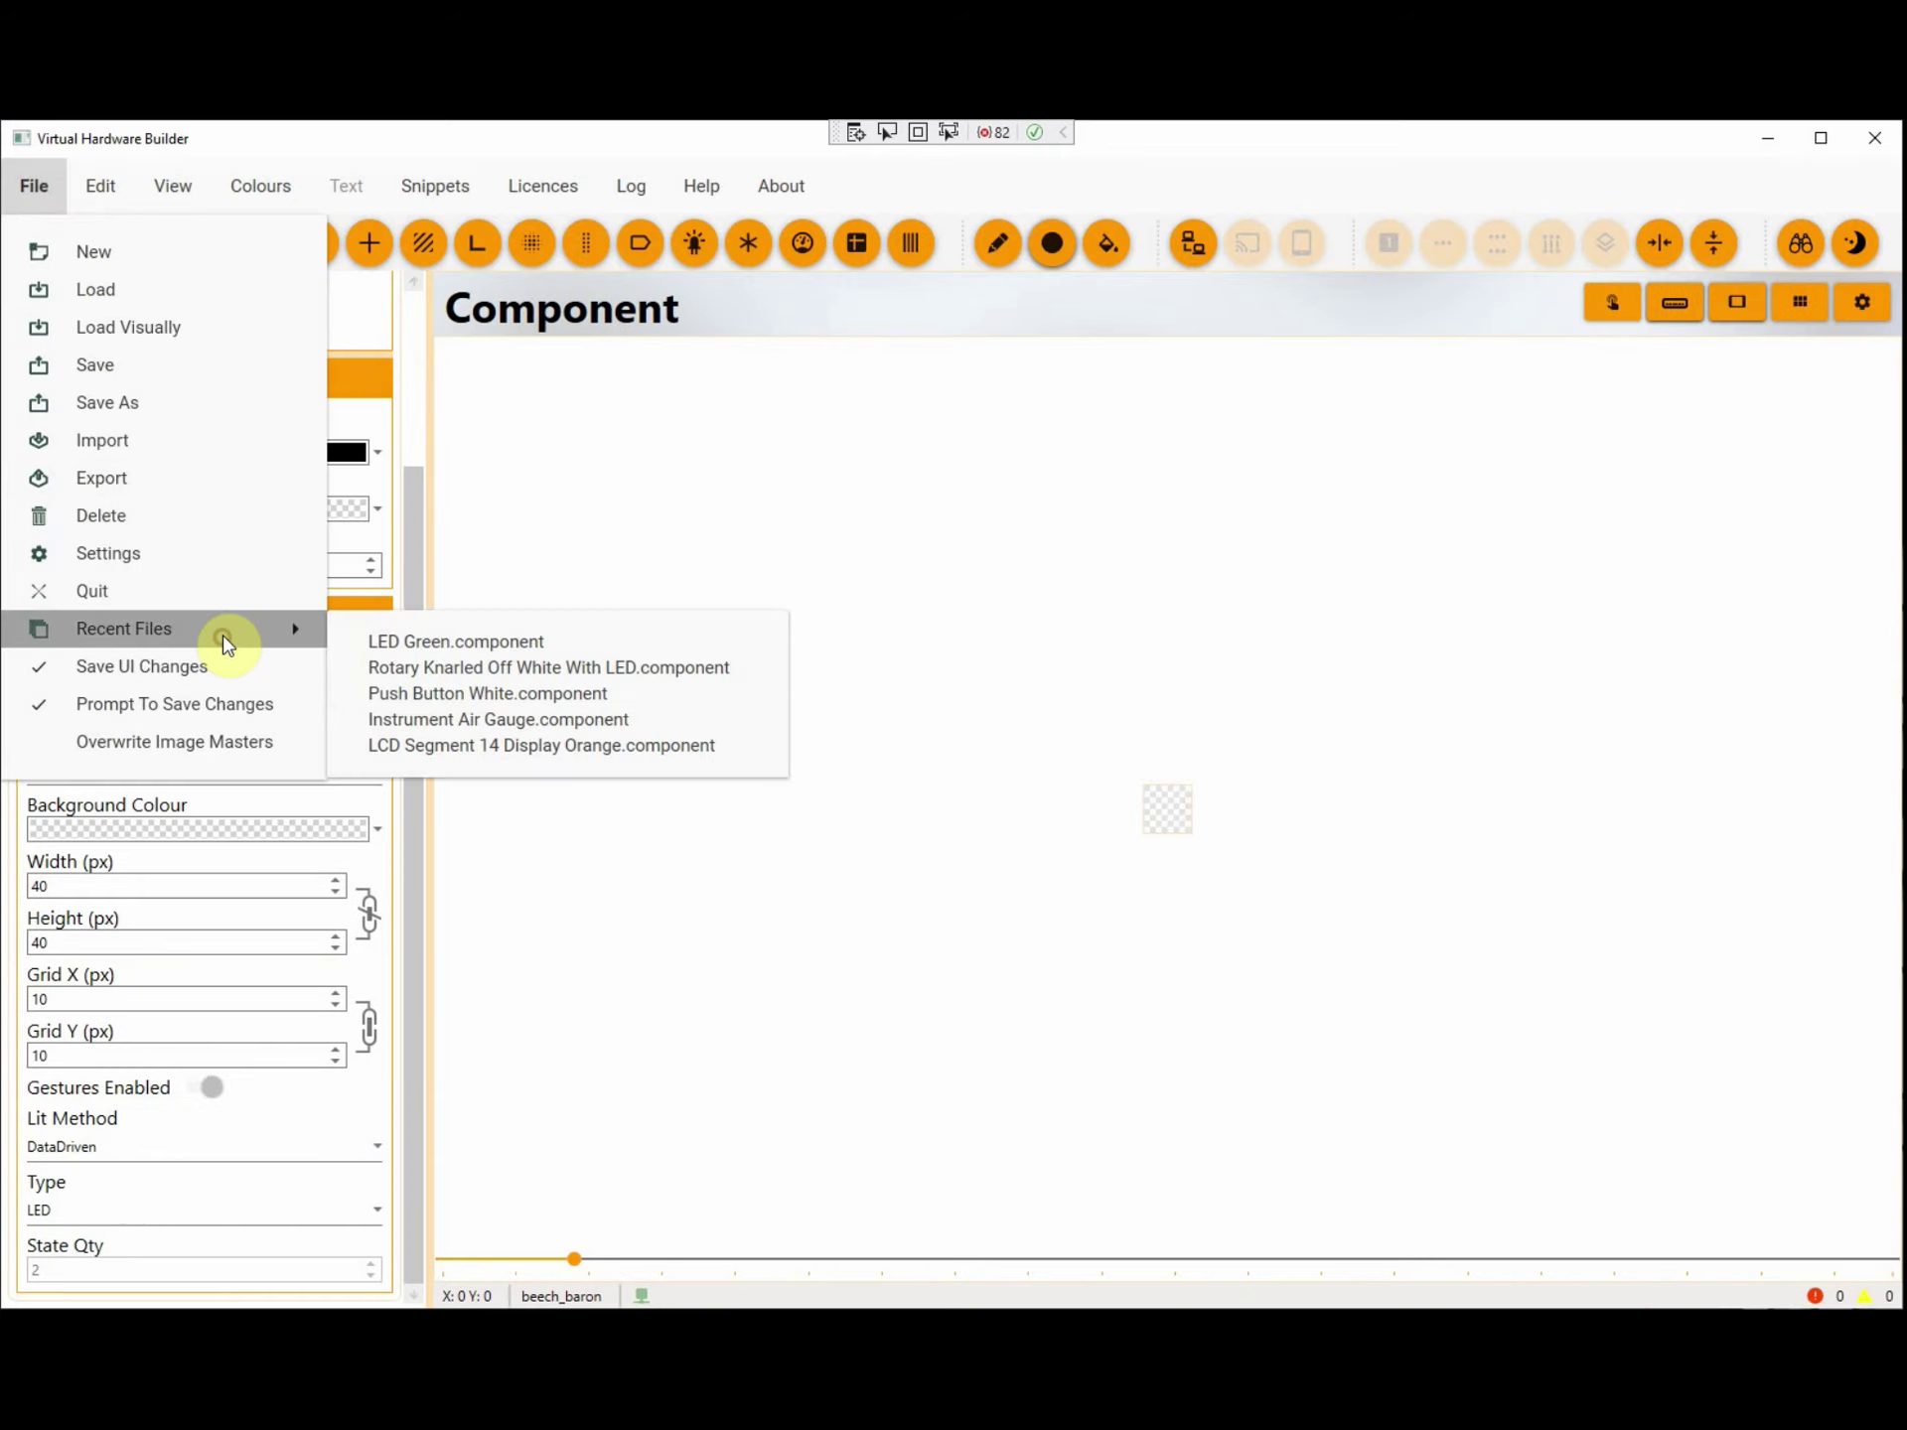
left_click(481, 666)
scroll(407, 547, "up", 2)
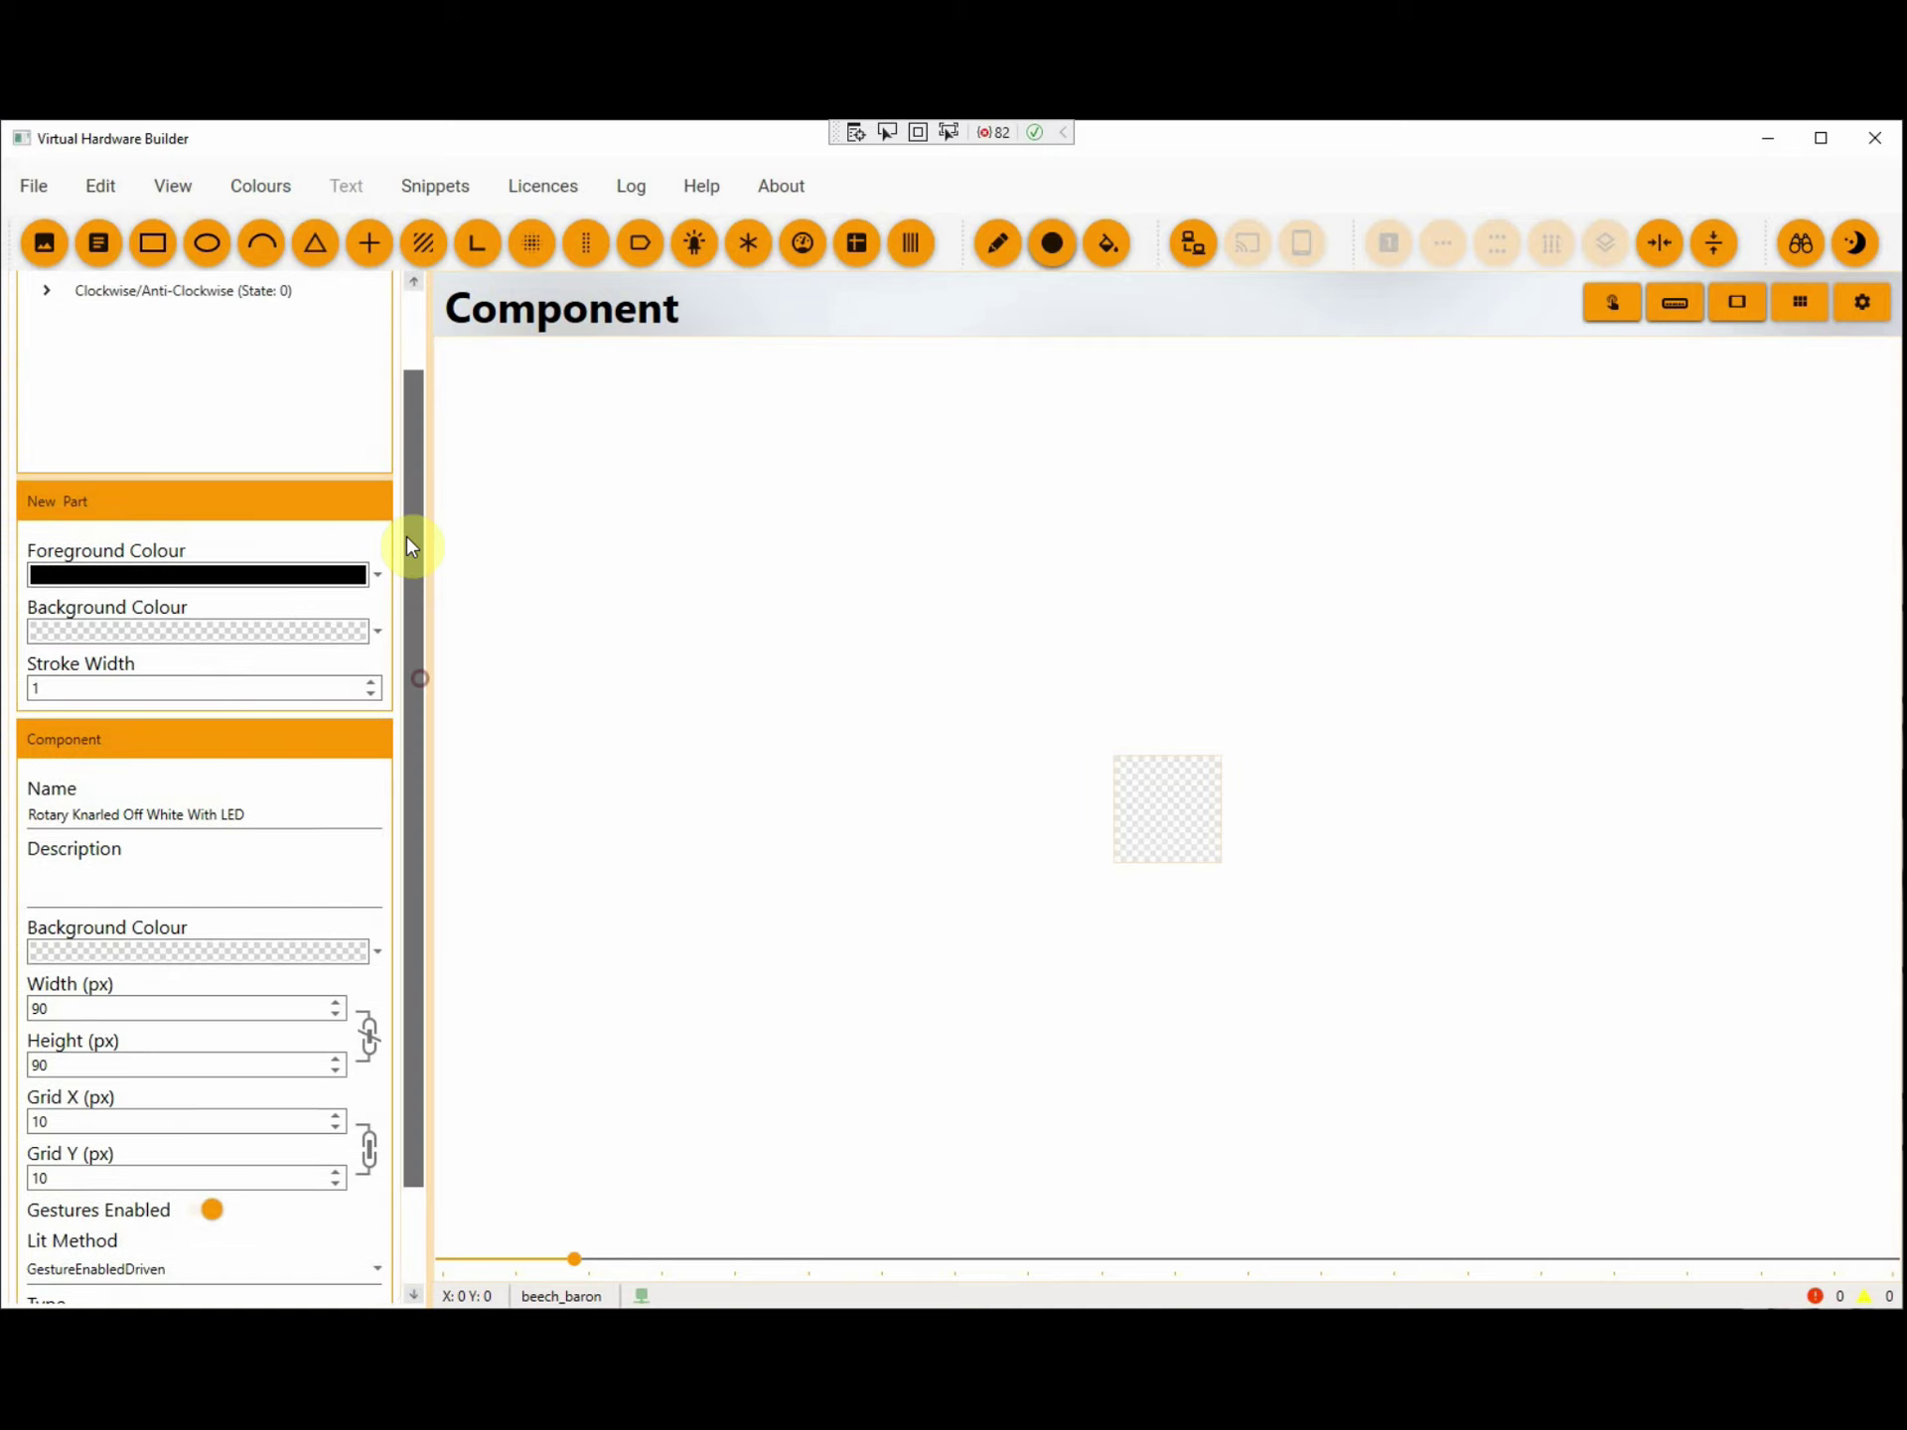
scroll(411, 546, "up", 2)
left_click(244, 398)
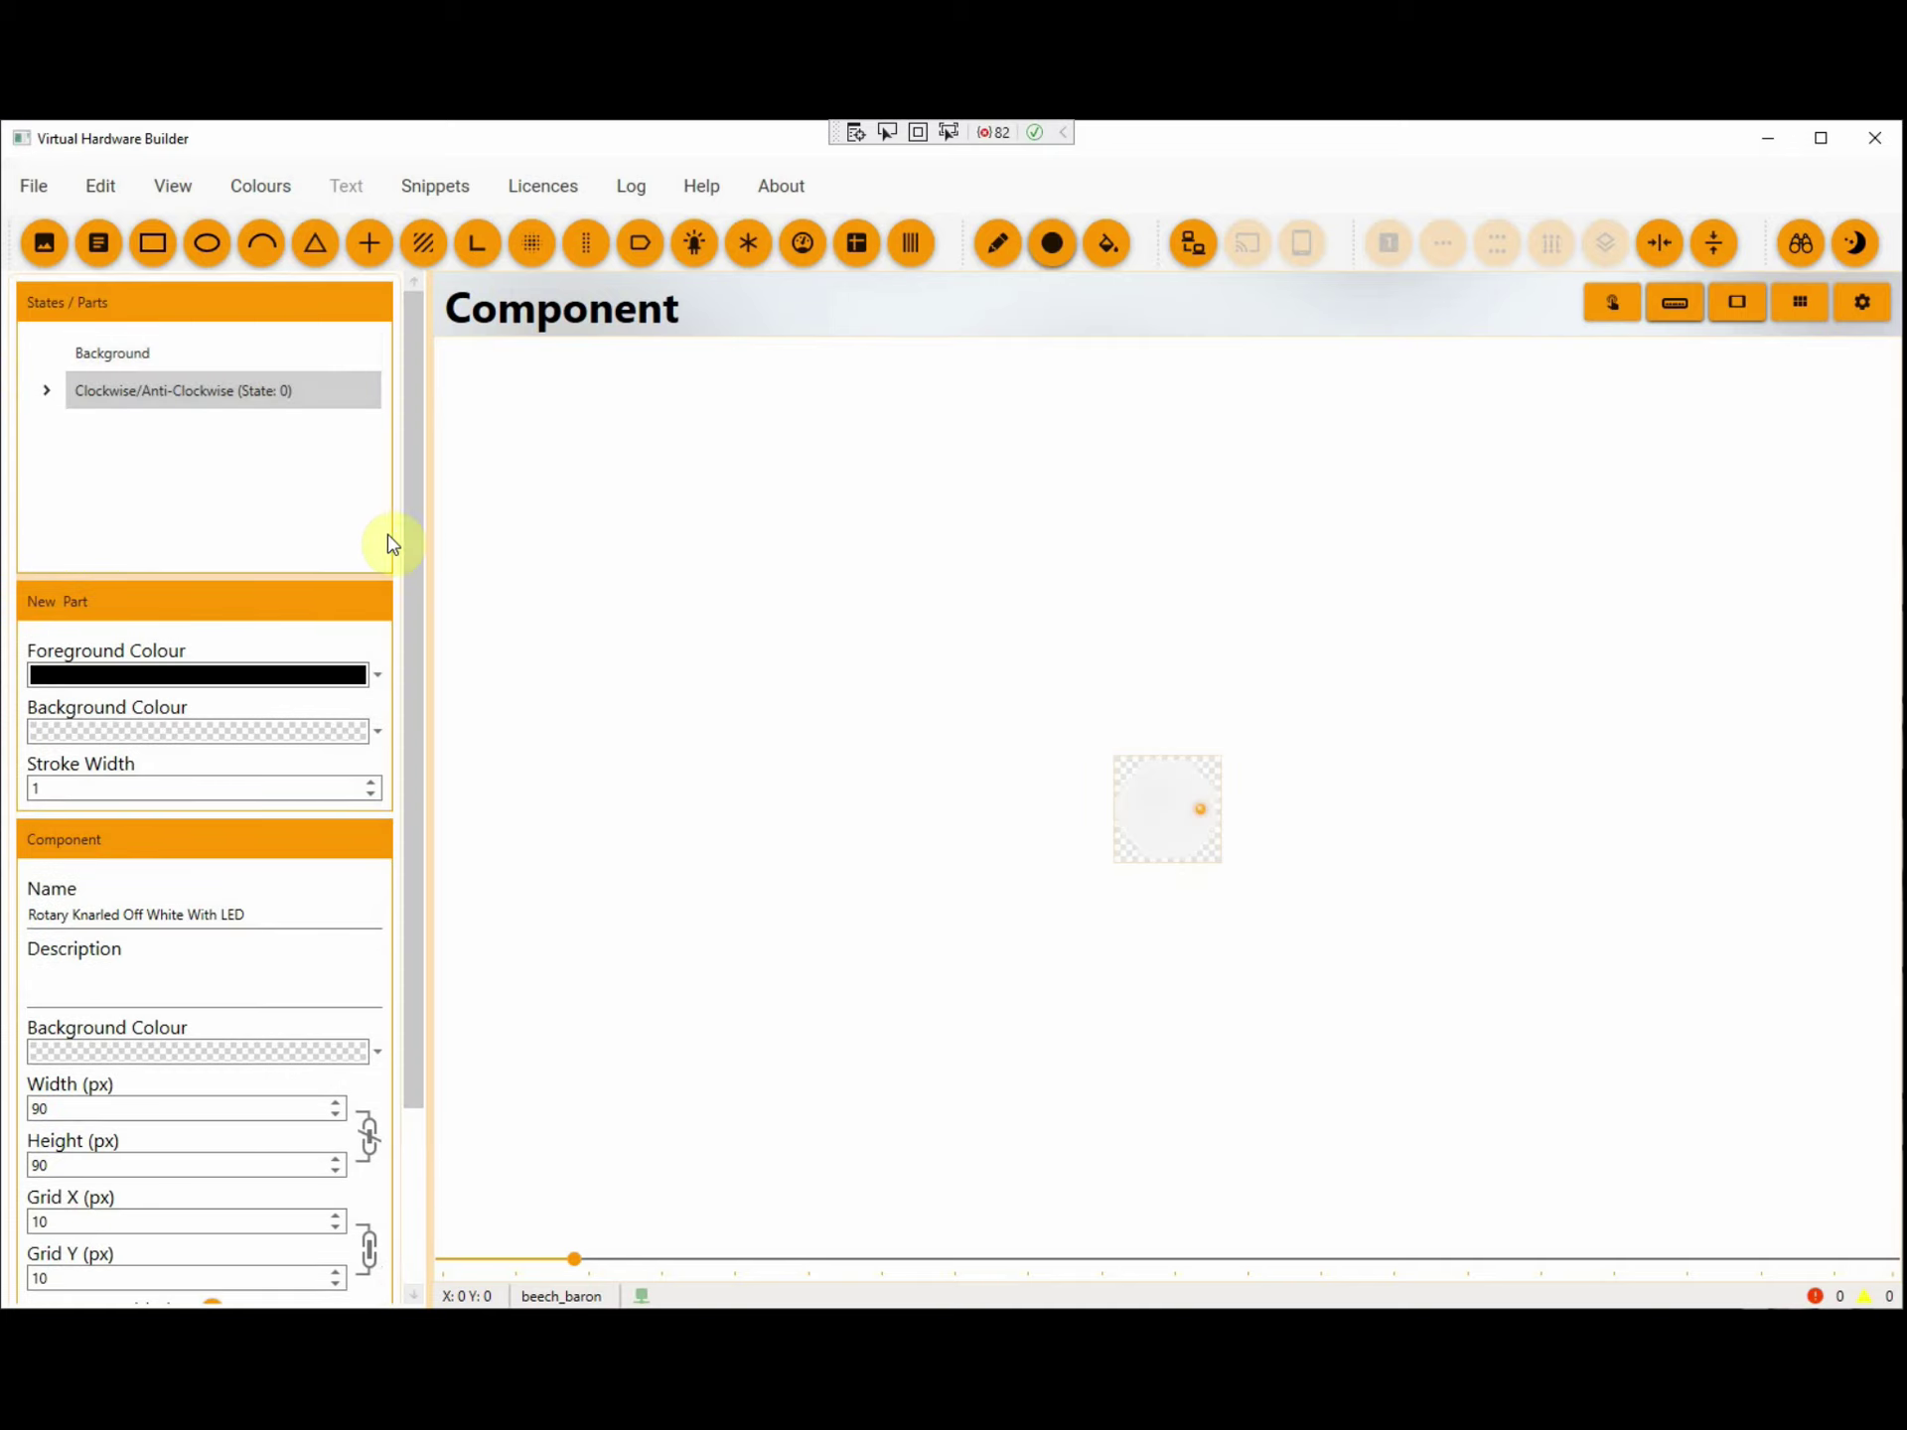
left_click_drag(425, 588, 430, 784)
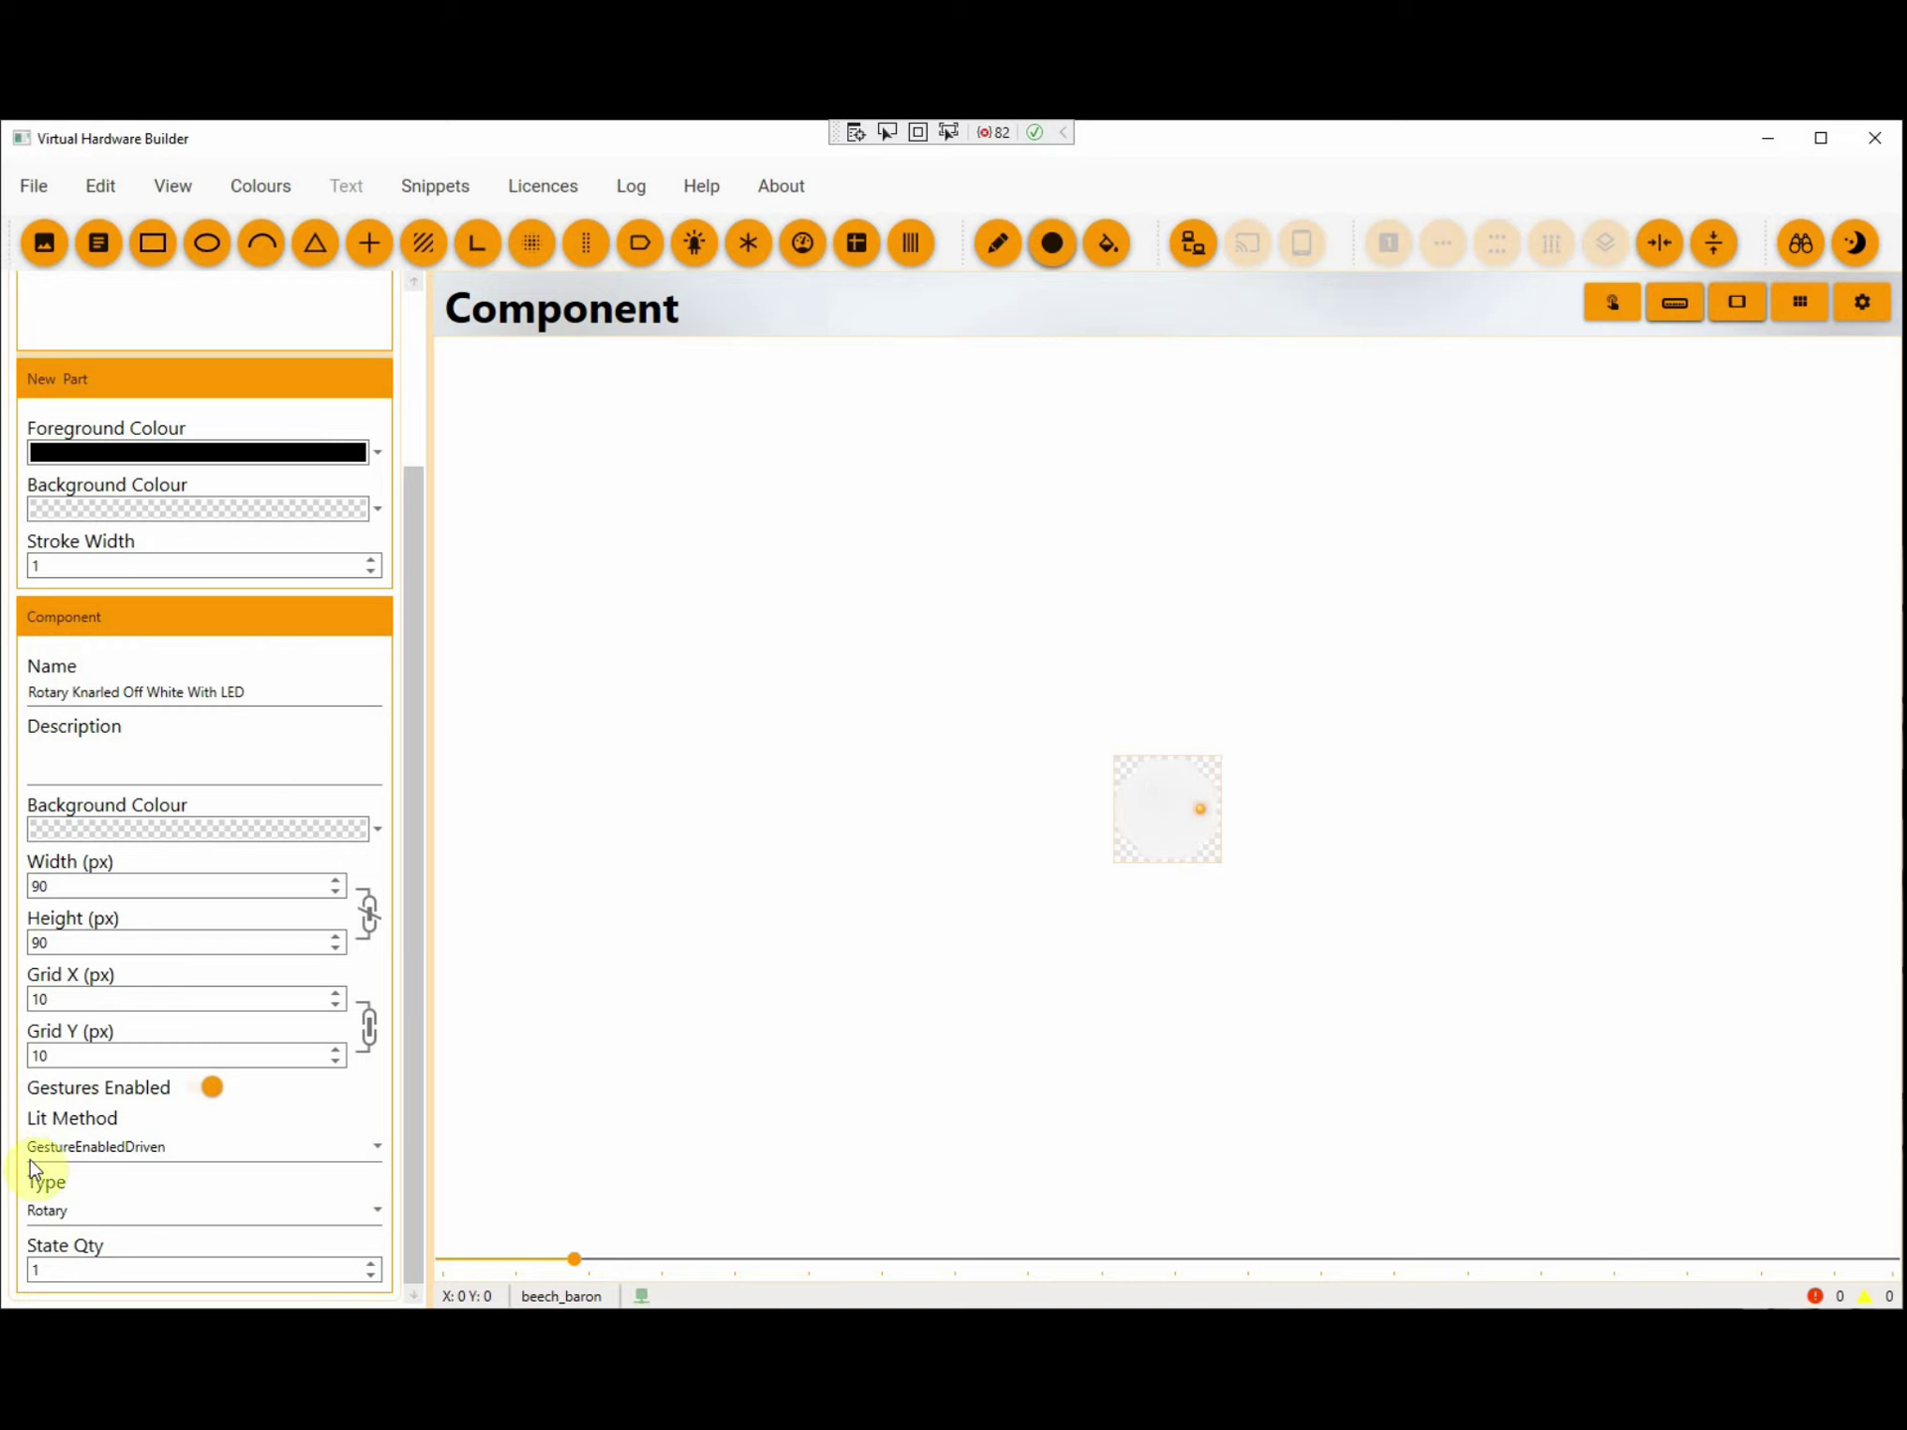
left_click(1669, 304)
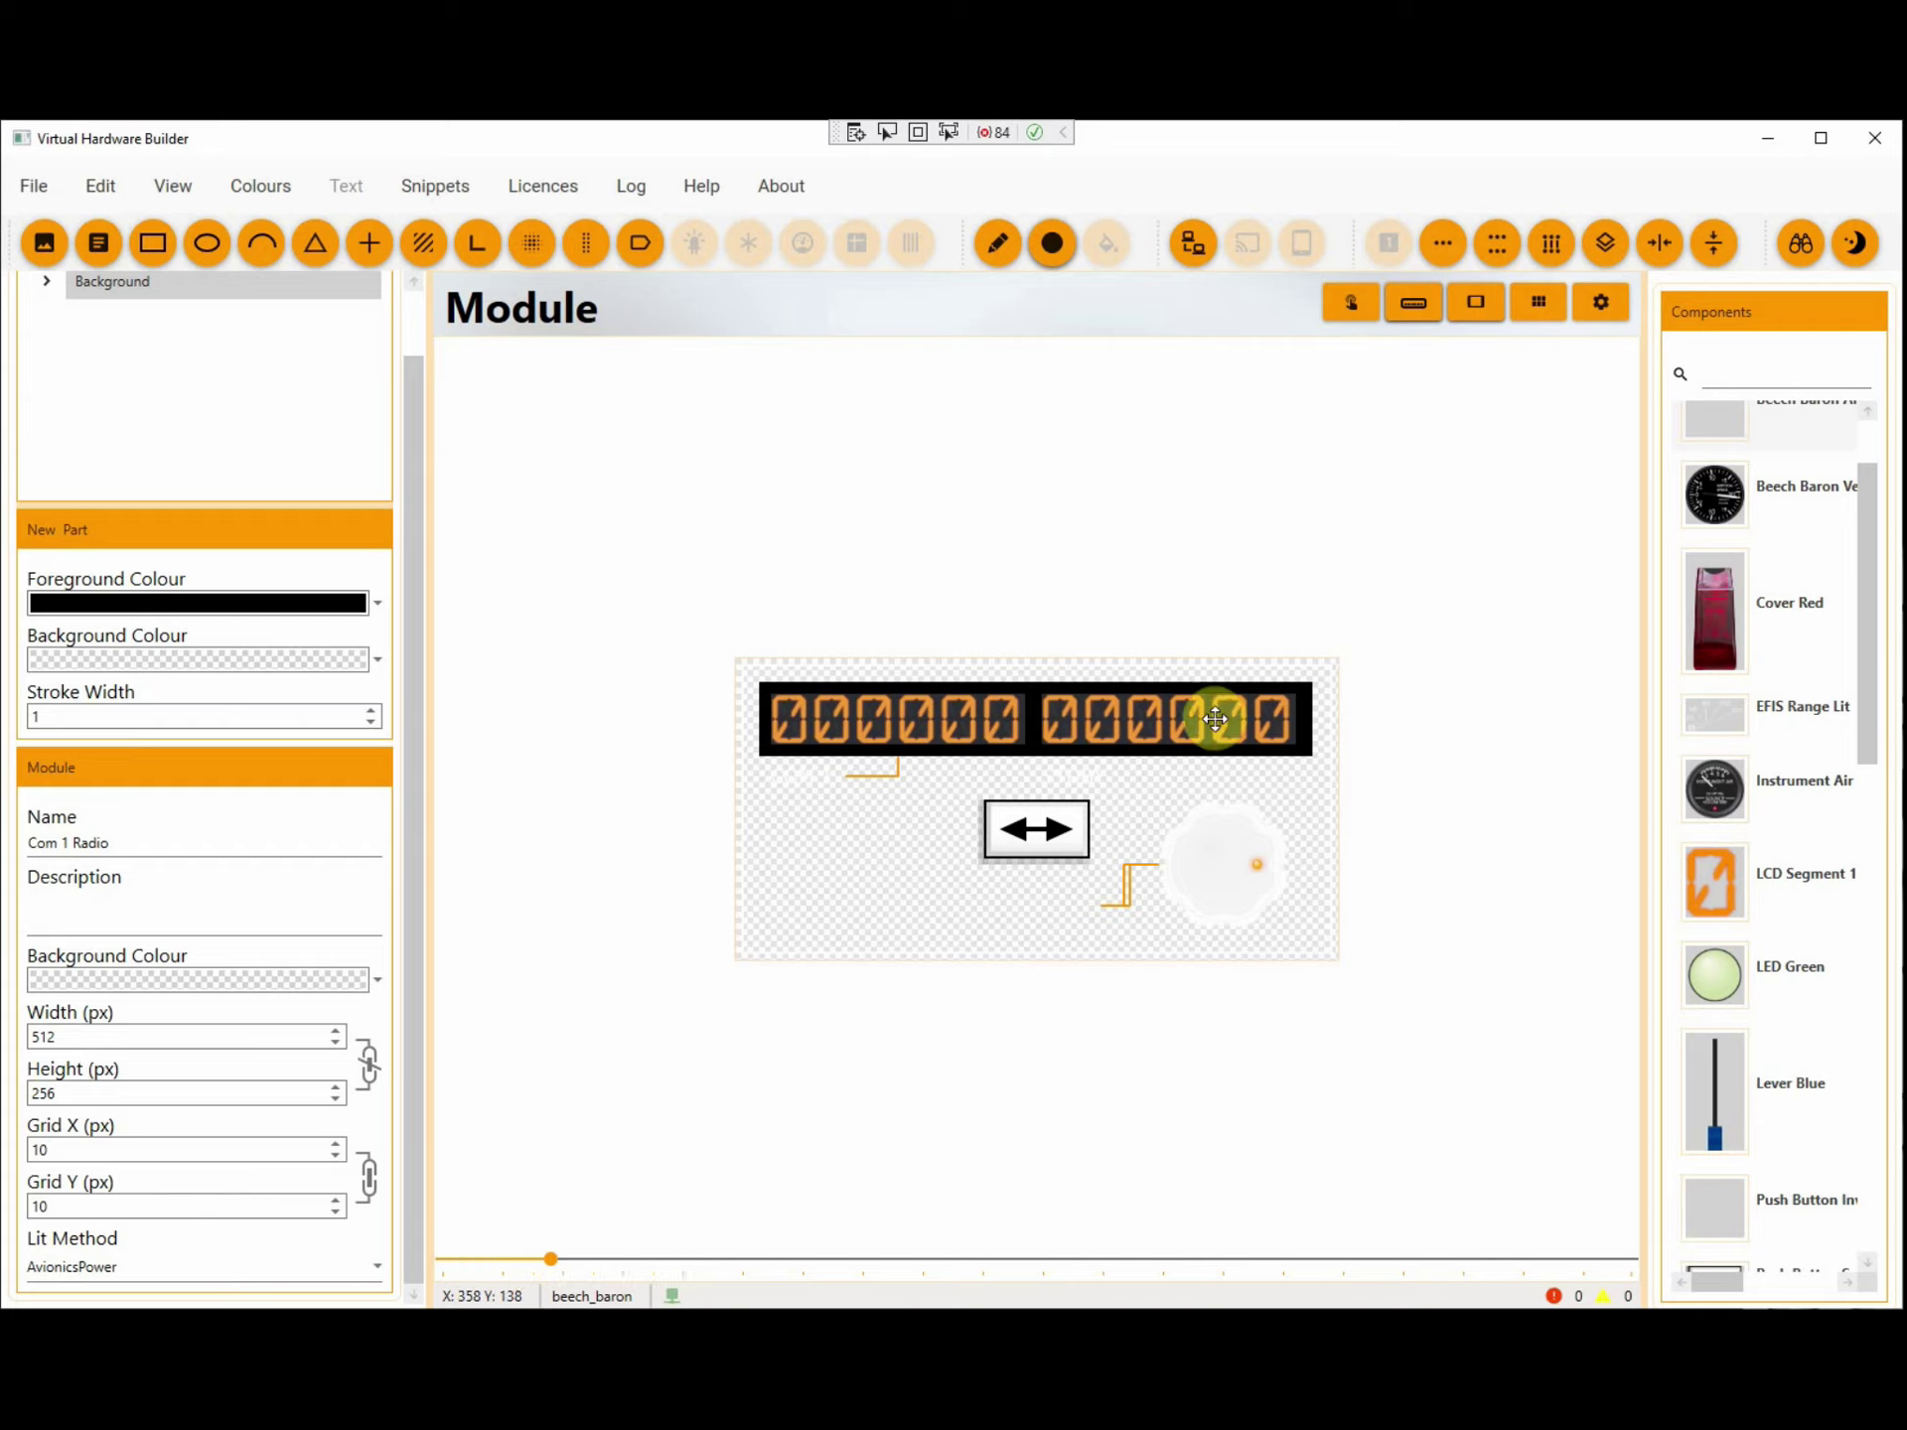
Step: Return to the COM Radios device panel and give it the BusPower24v lit method
left_click(1474, 314)
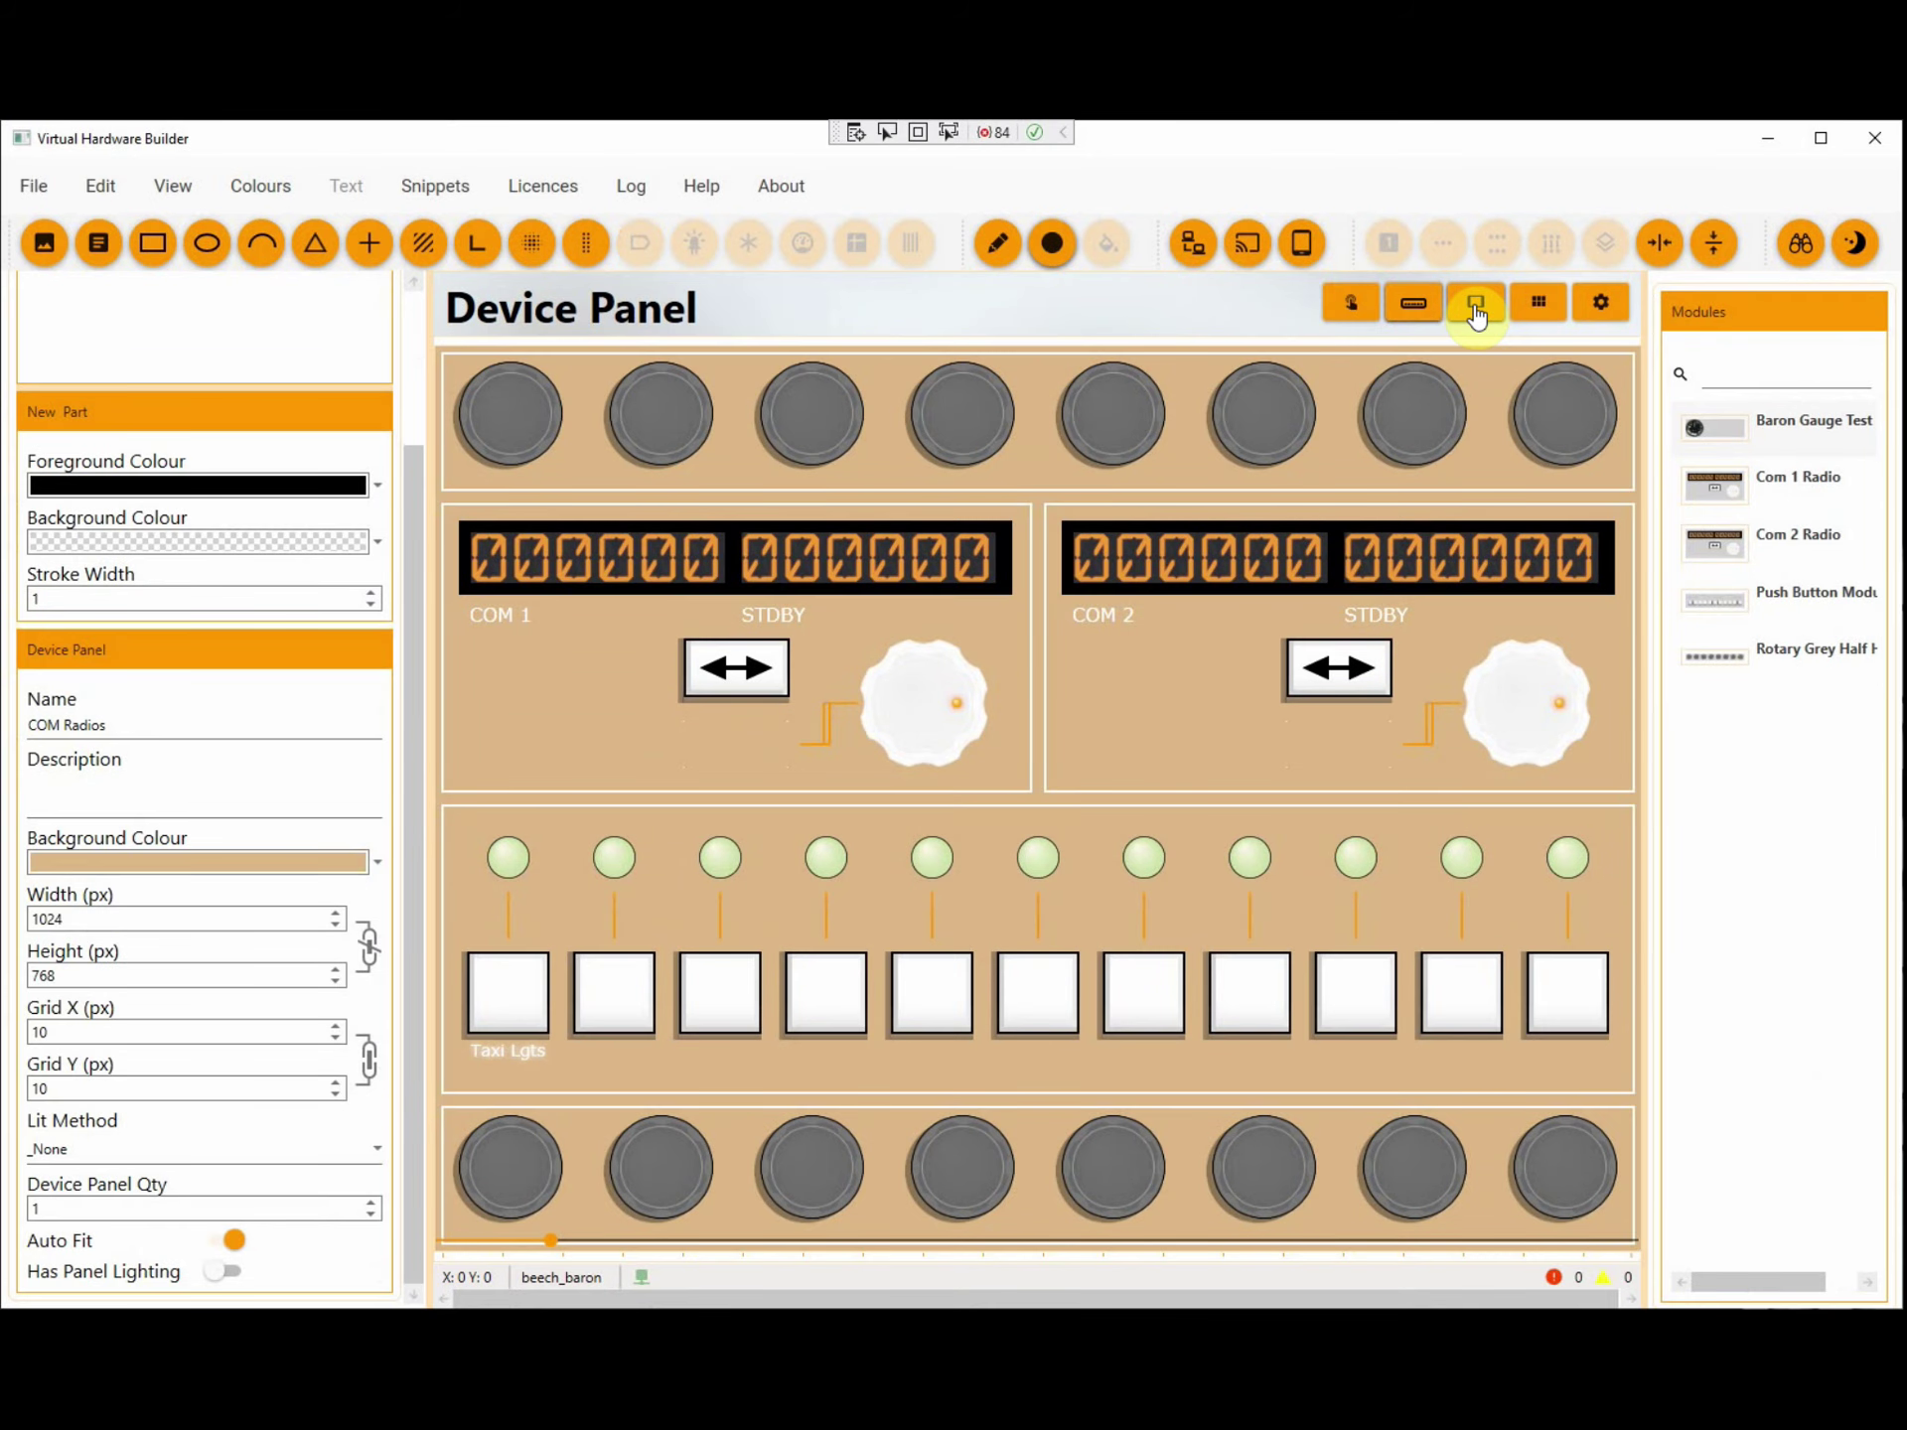
left_click(360, 1152)
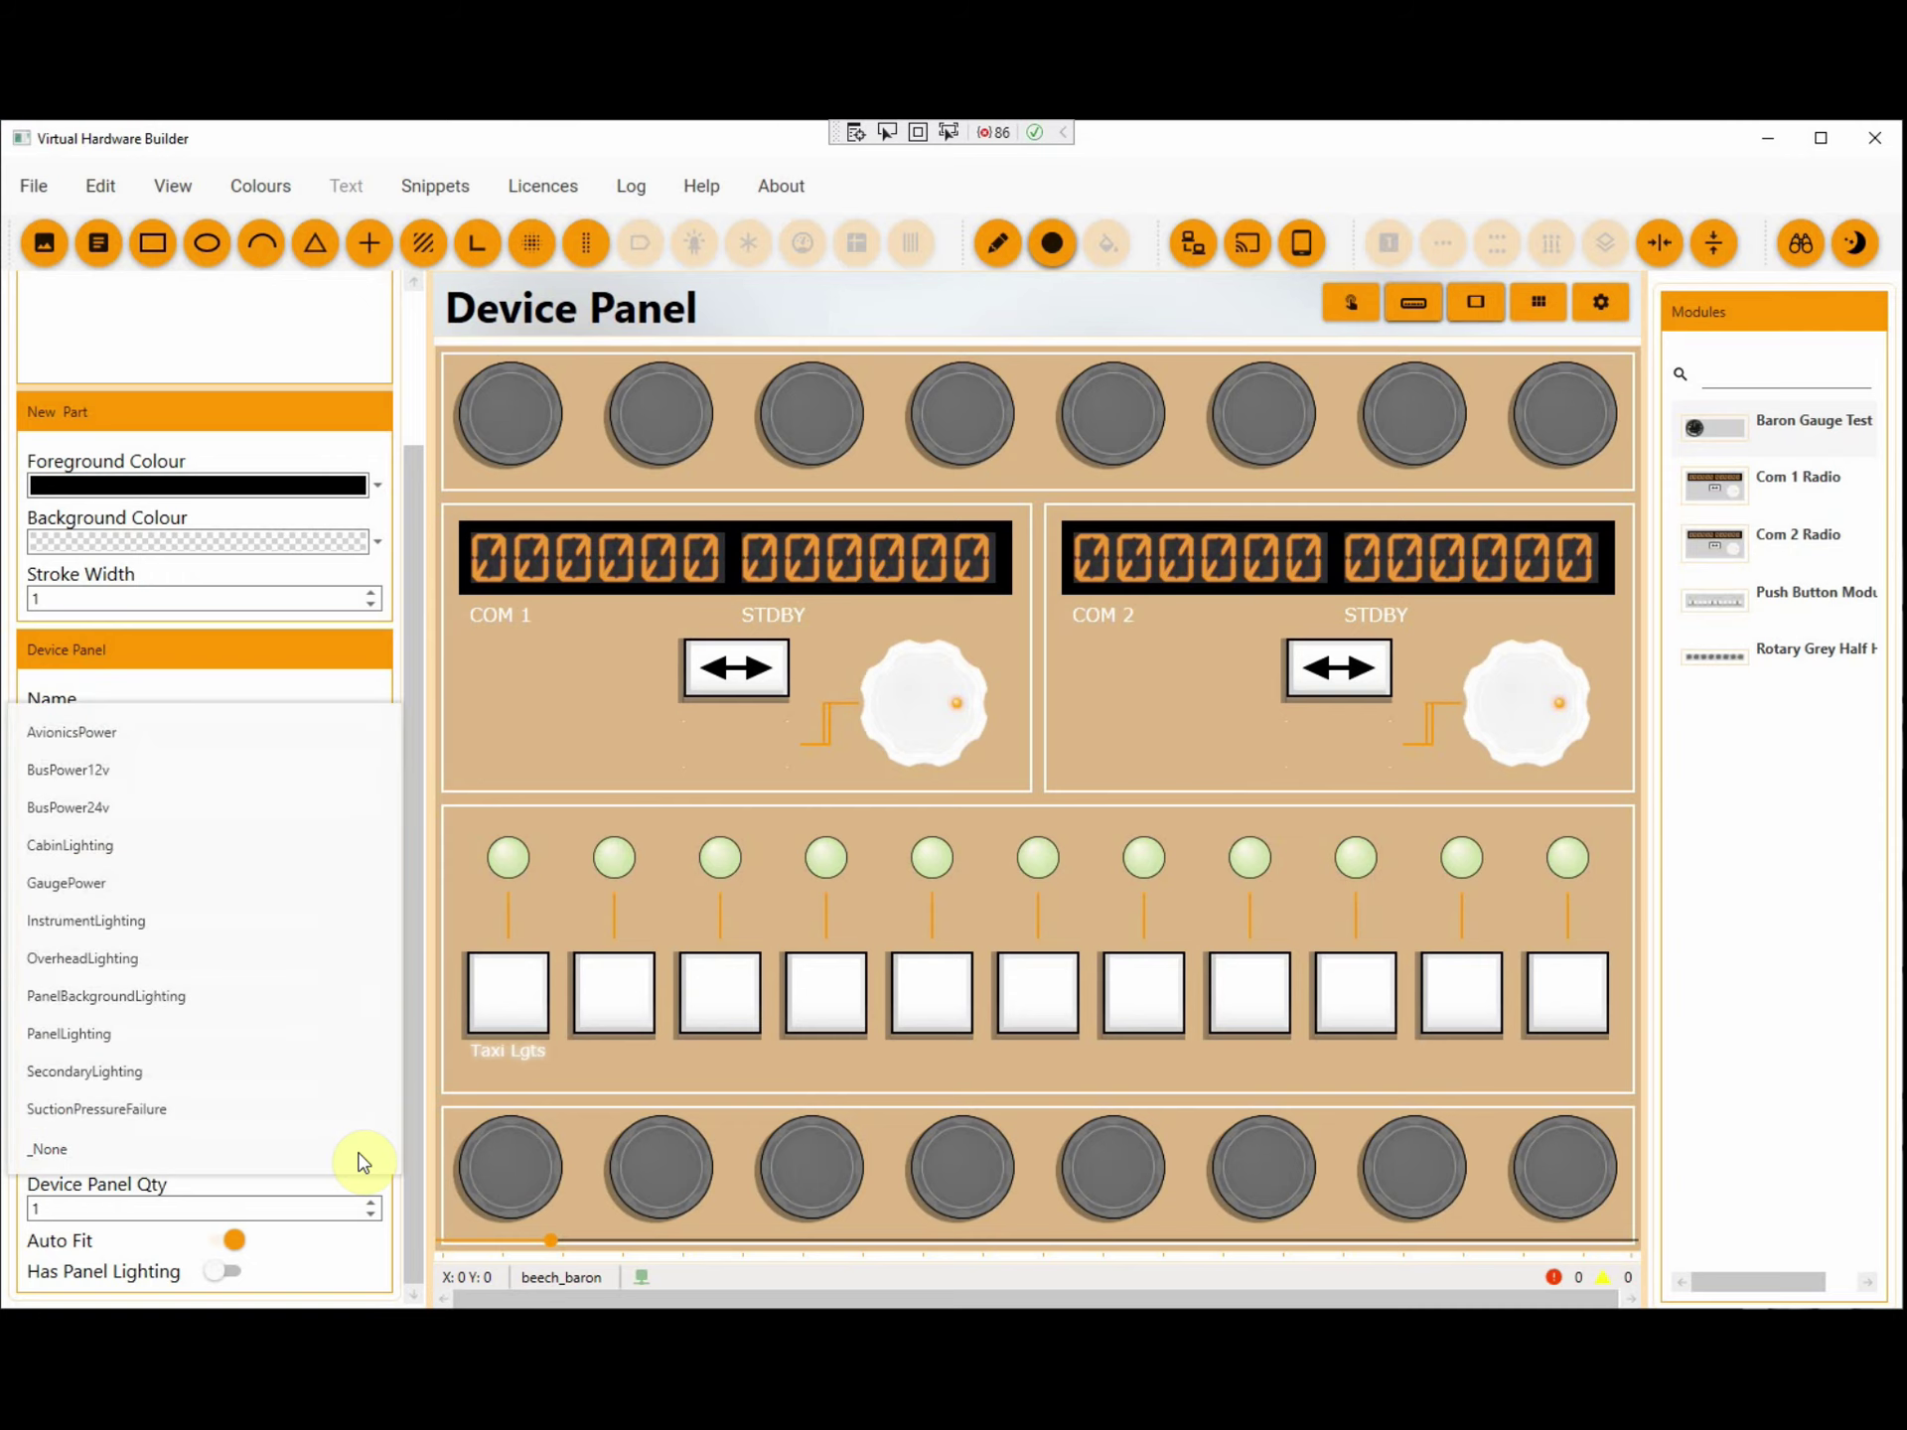
left_click(120, 809)
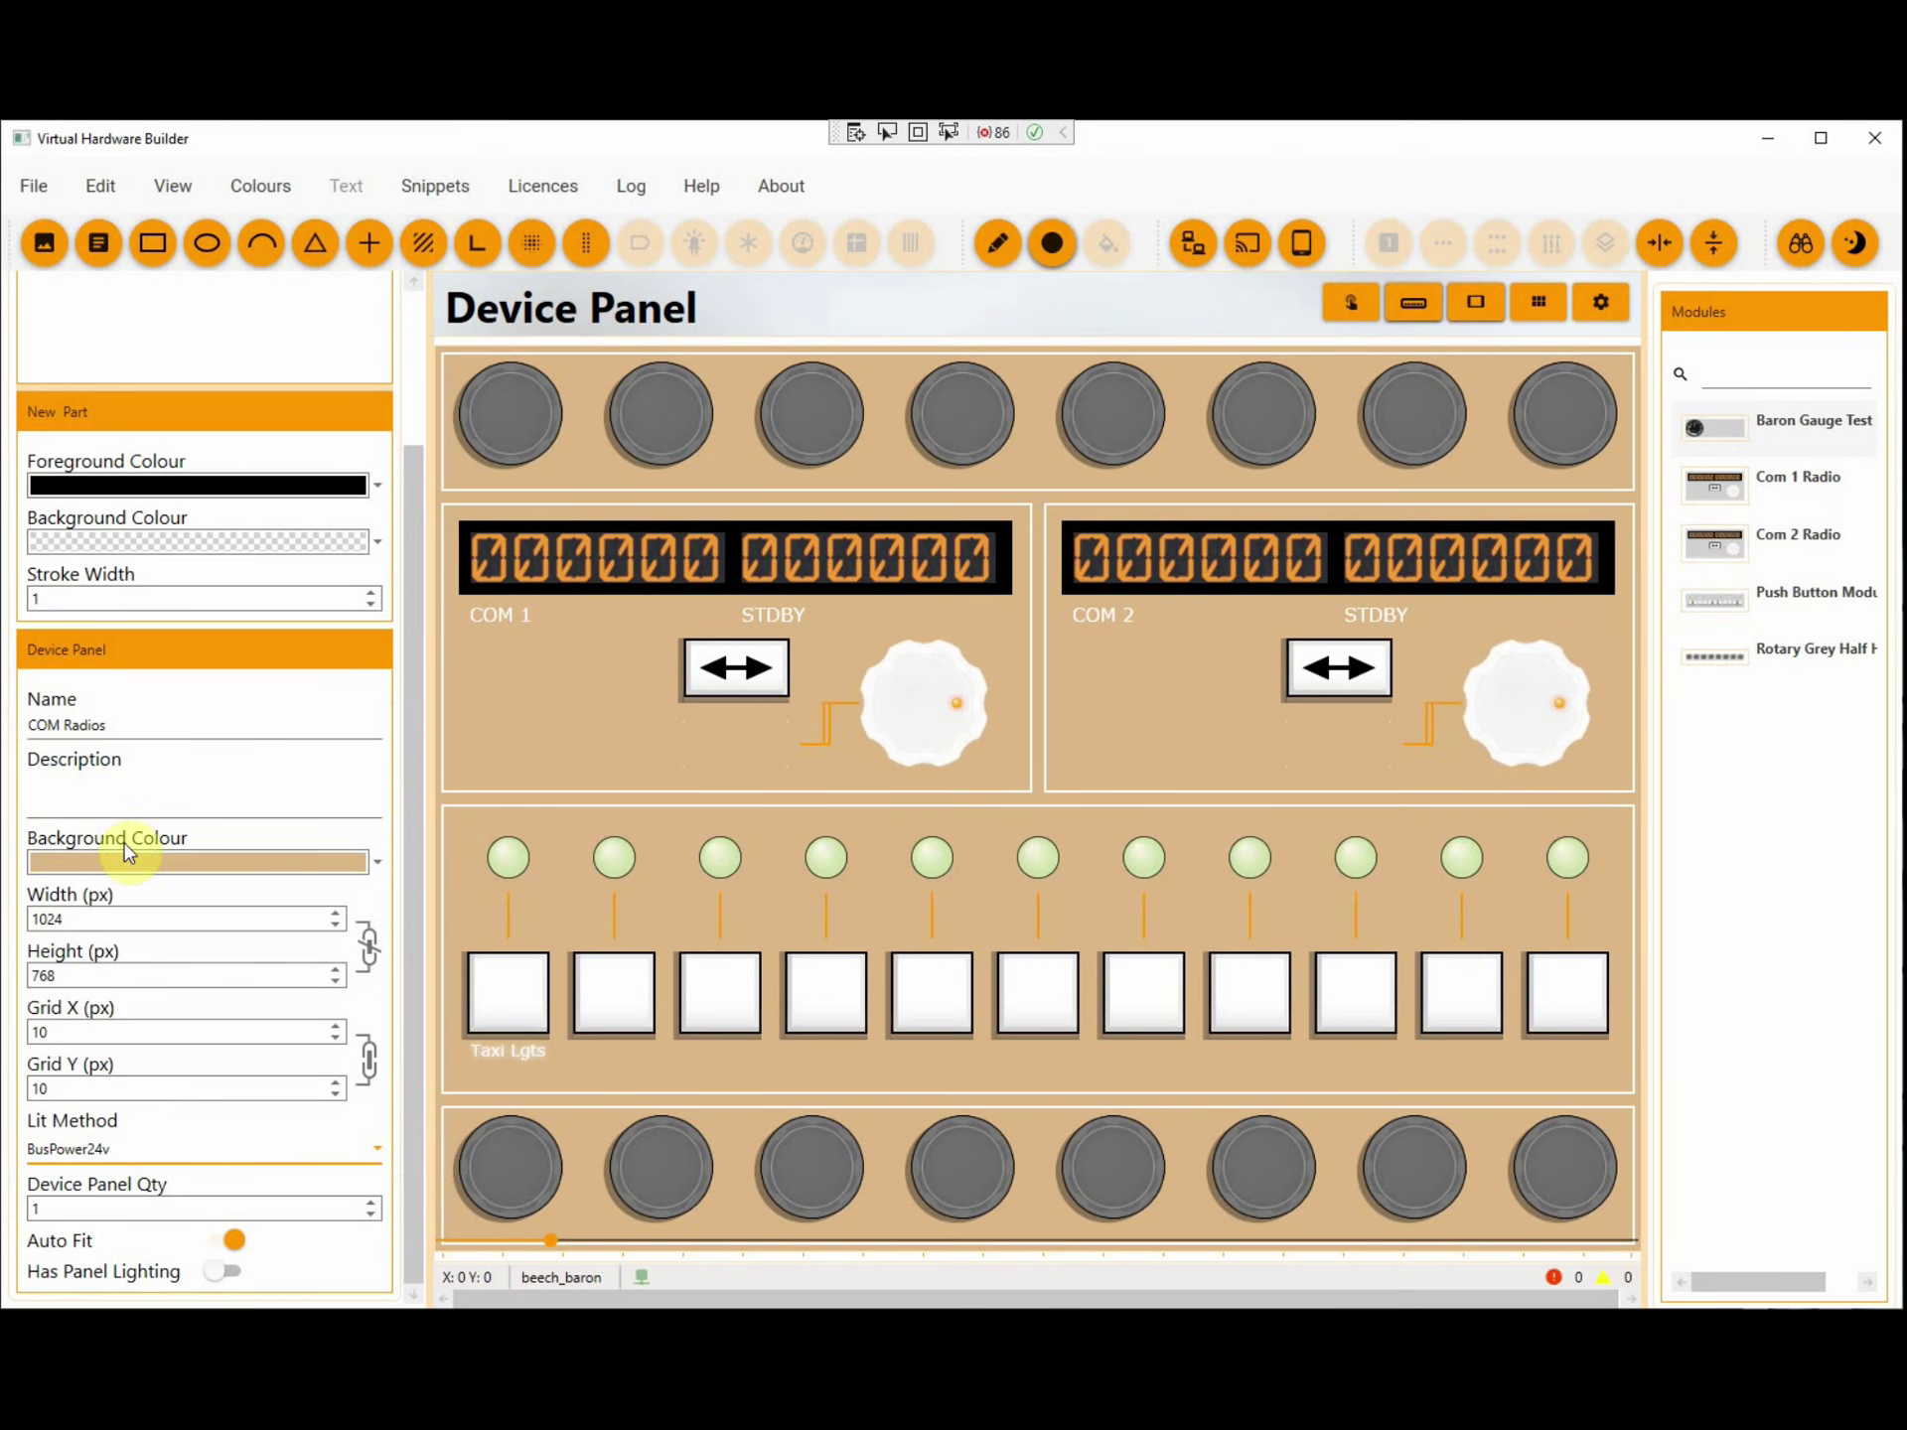
Step: Enable fading panel lighting driven by the PanelLighting method
left_click(228, 1276)
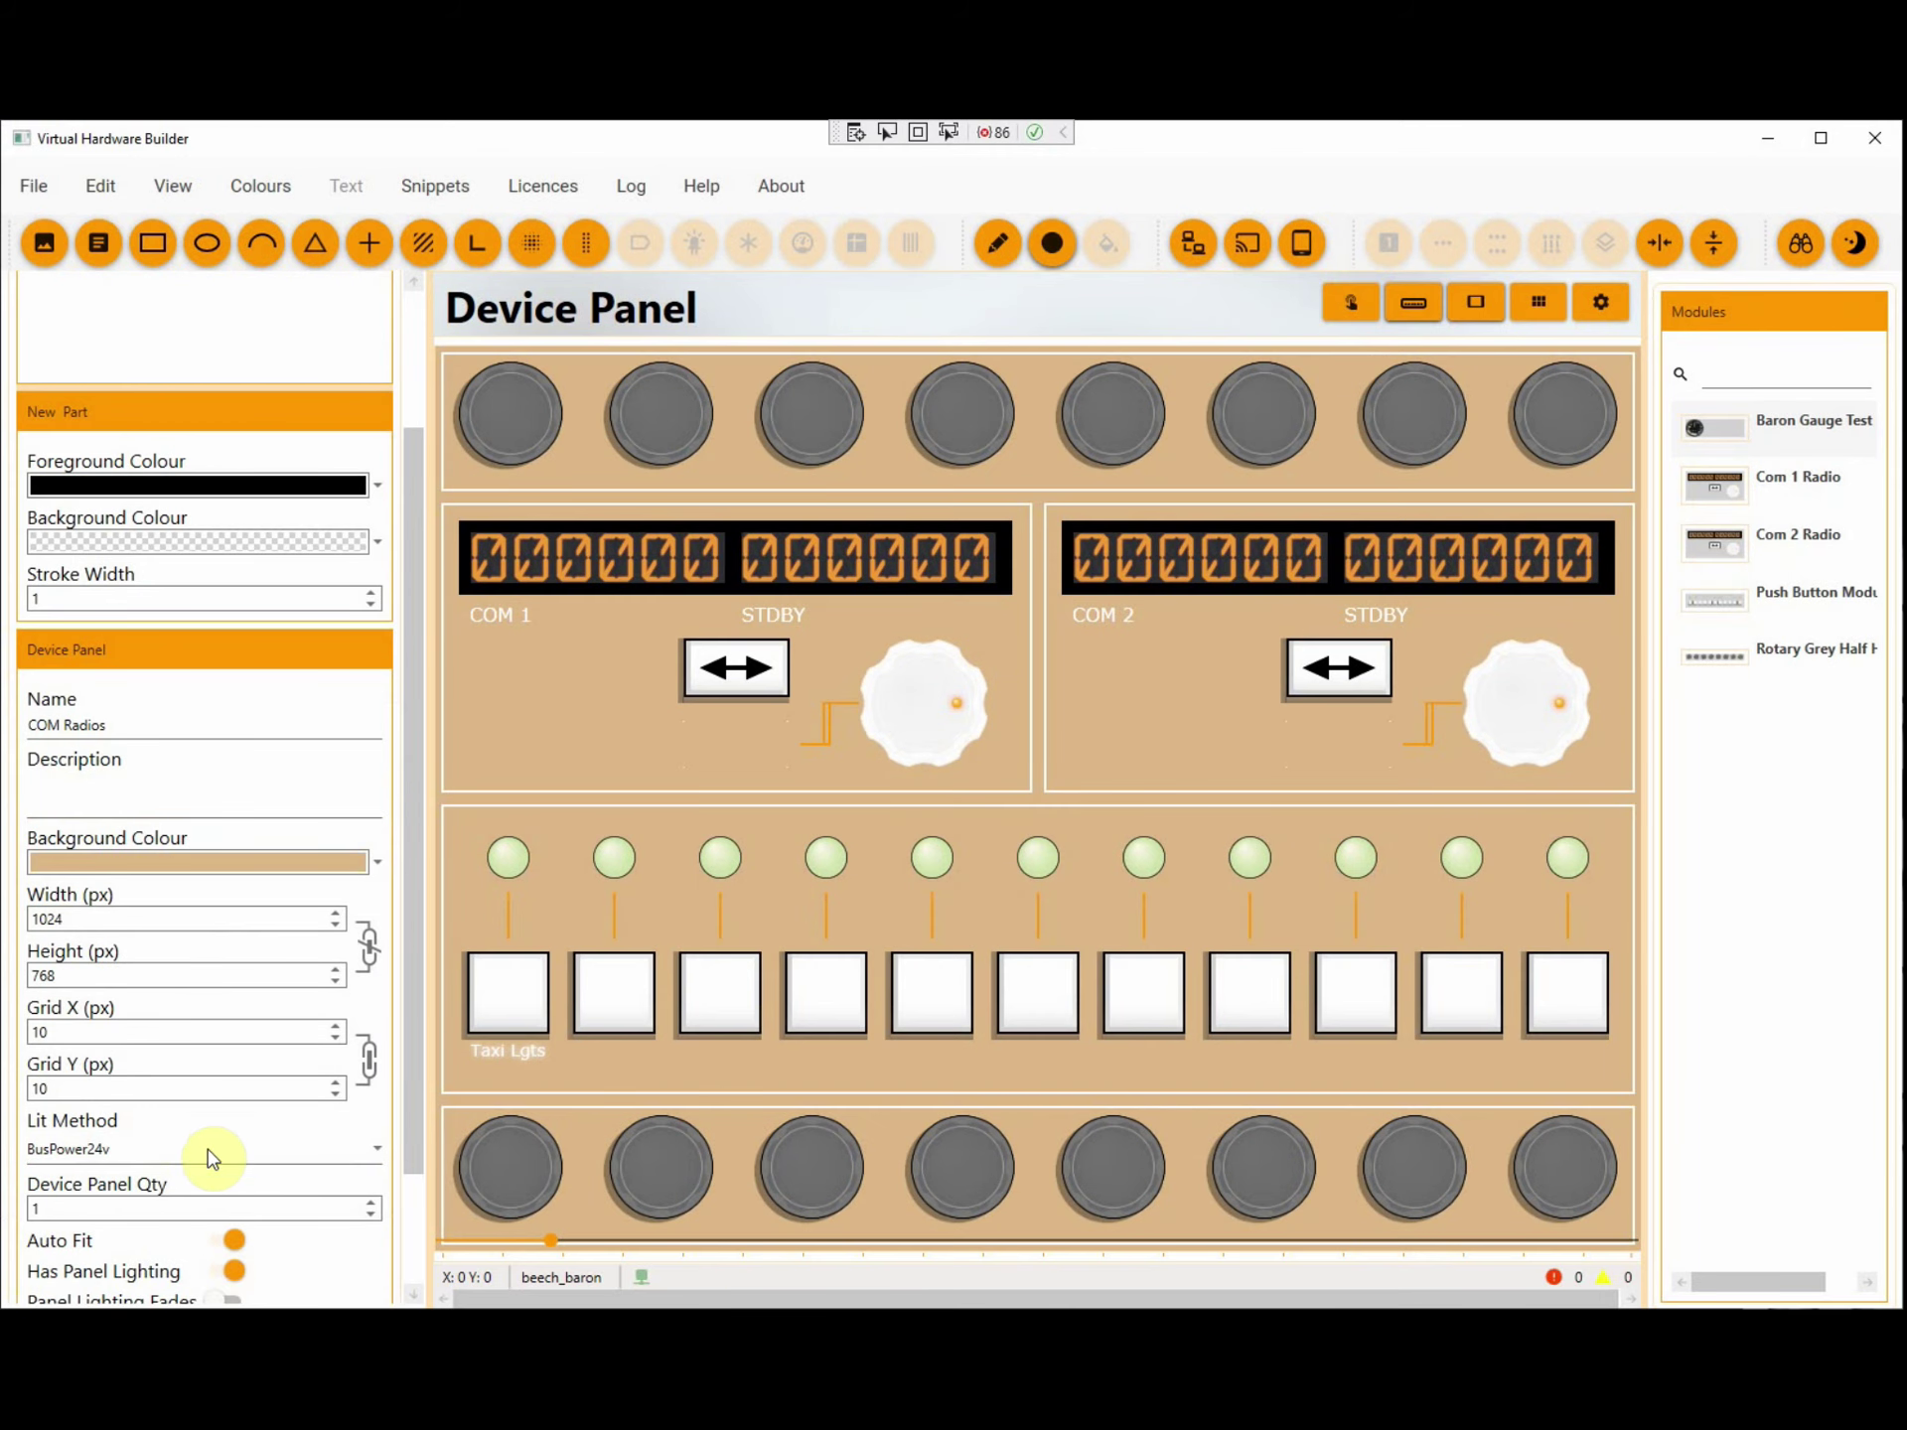
scroll(213, 1152, "down", 3)
left_click(224, 1155)
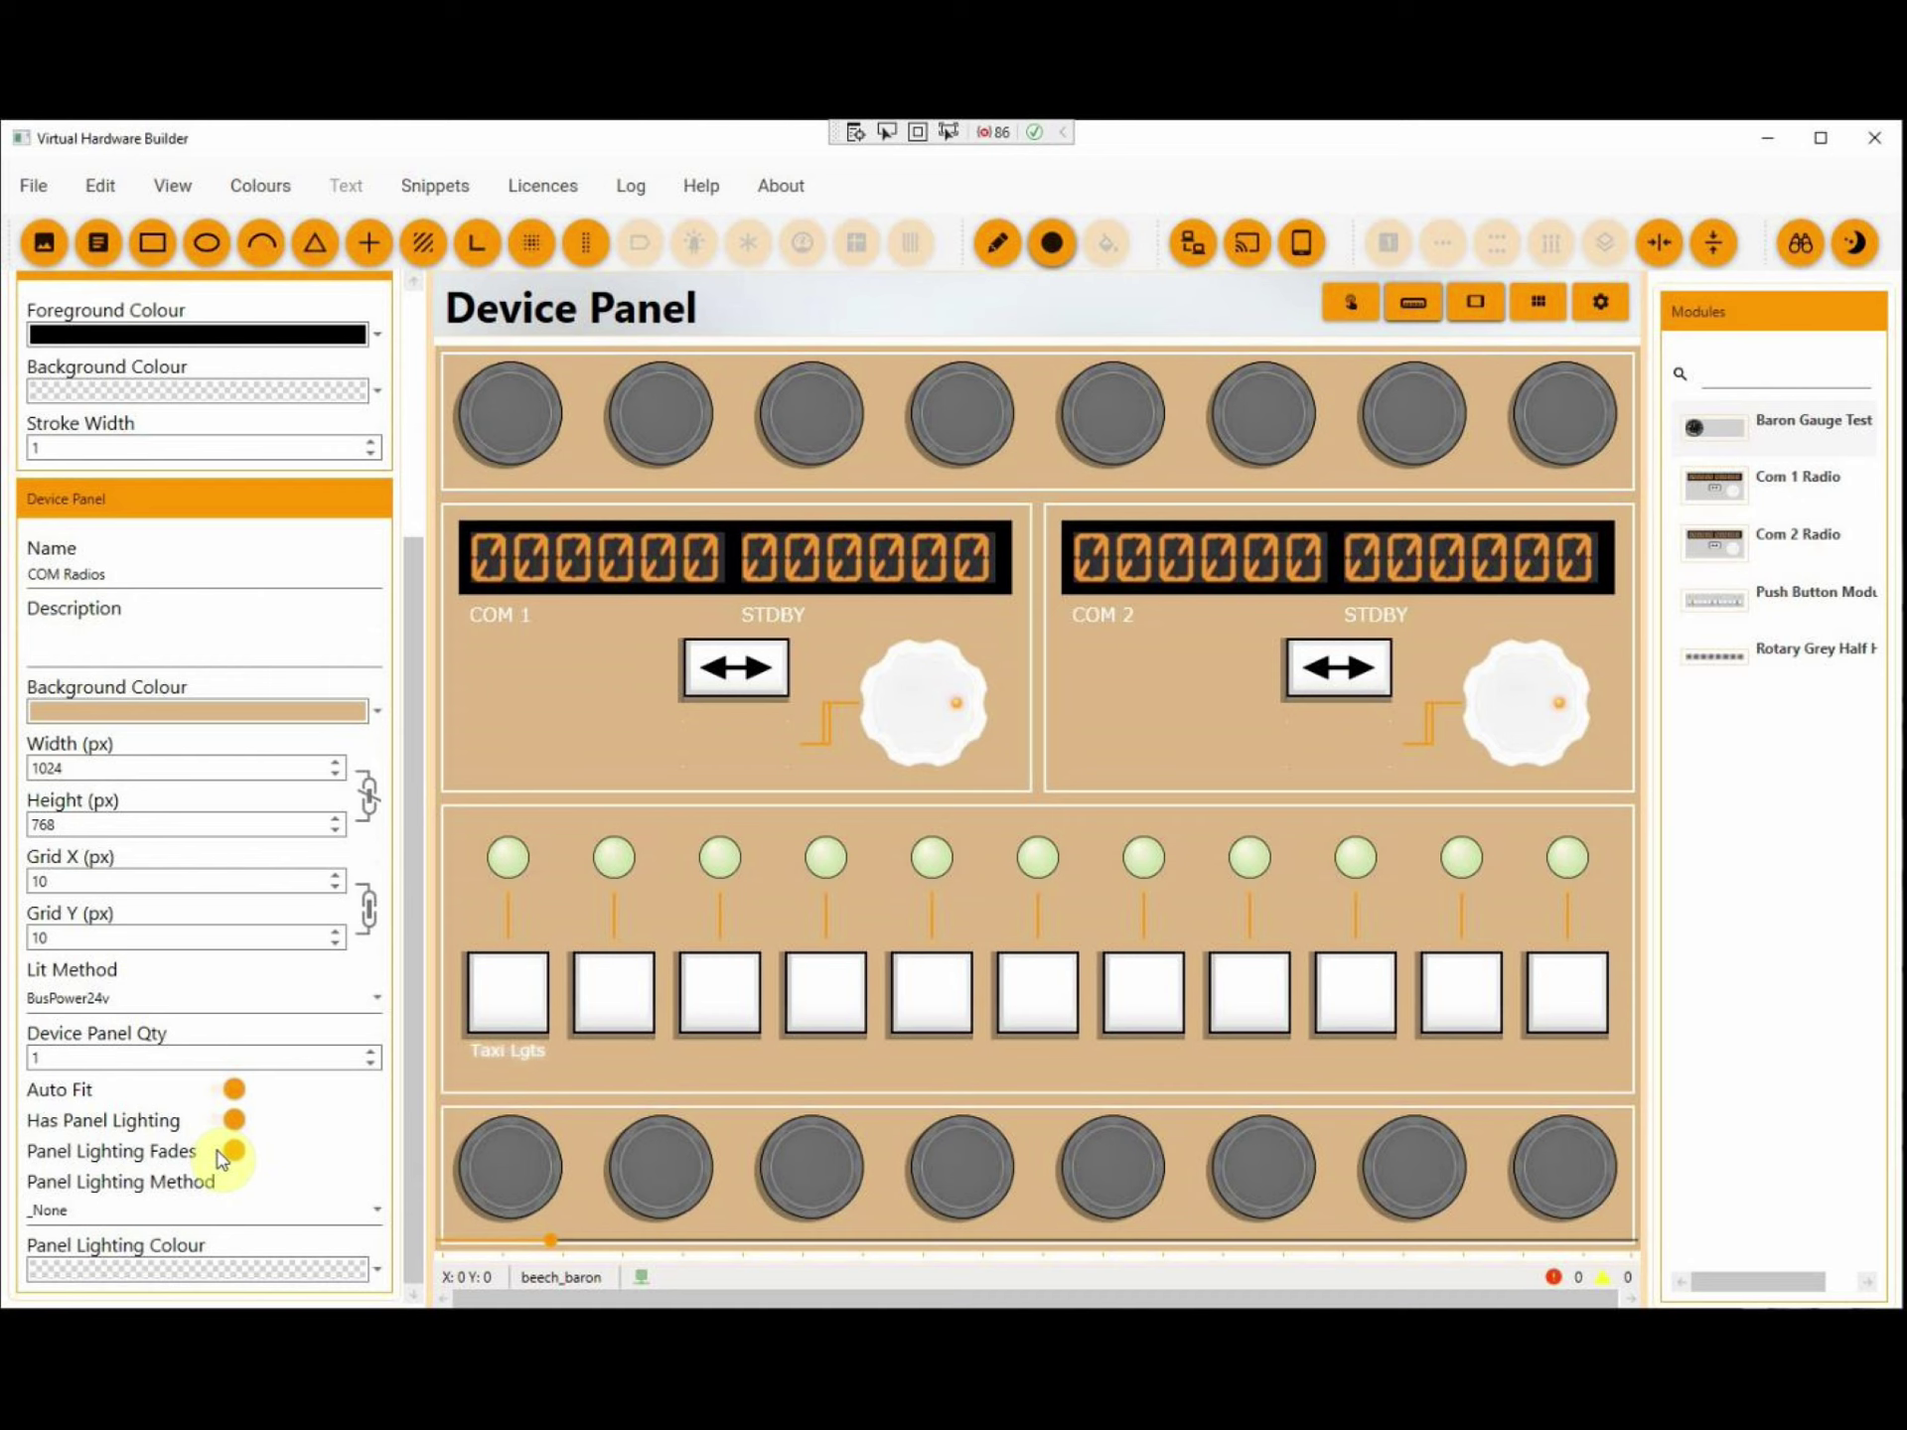
left_click(235, 1220)
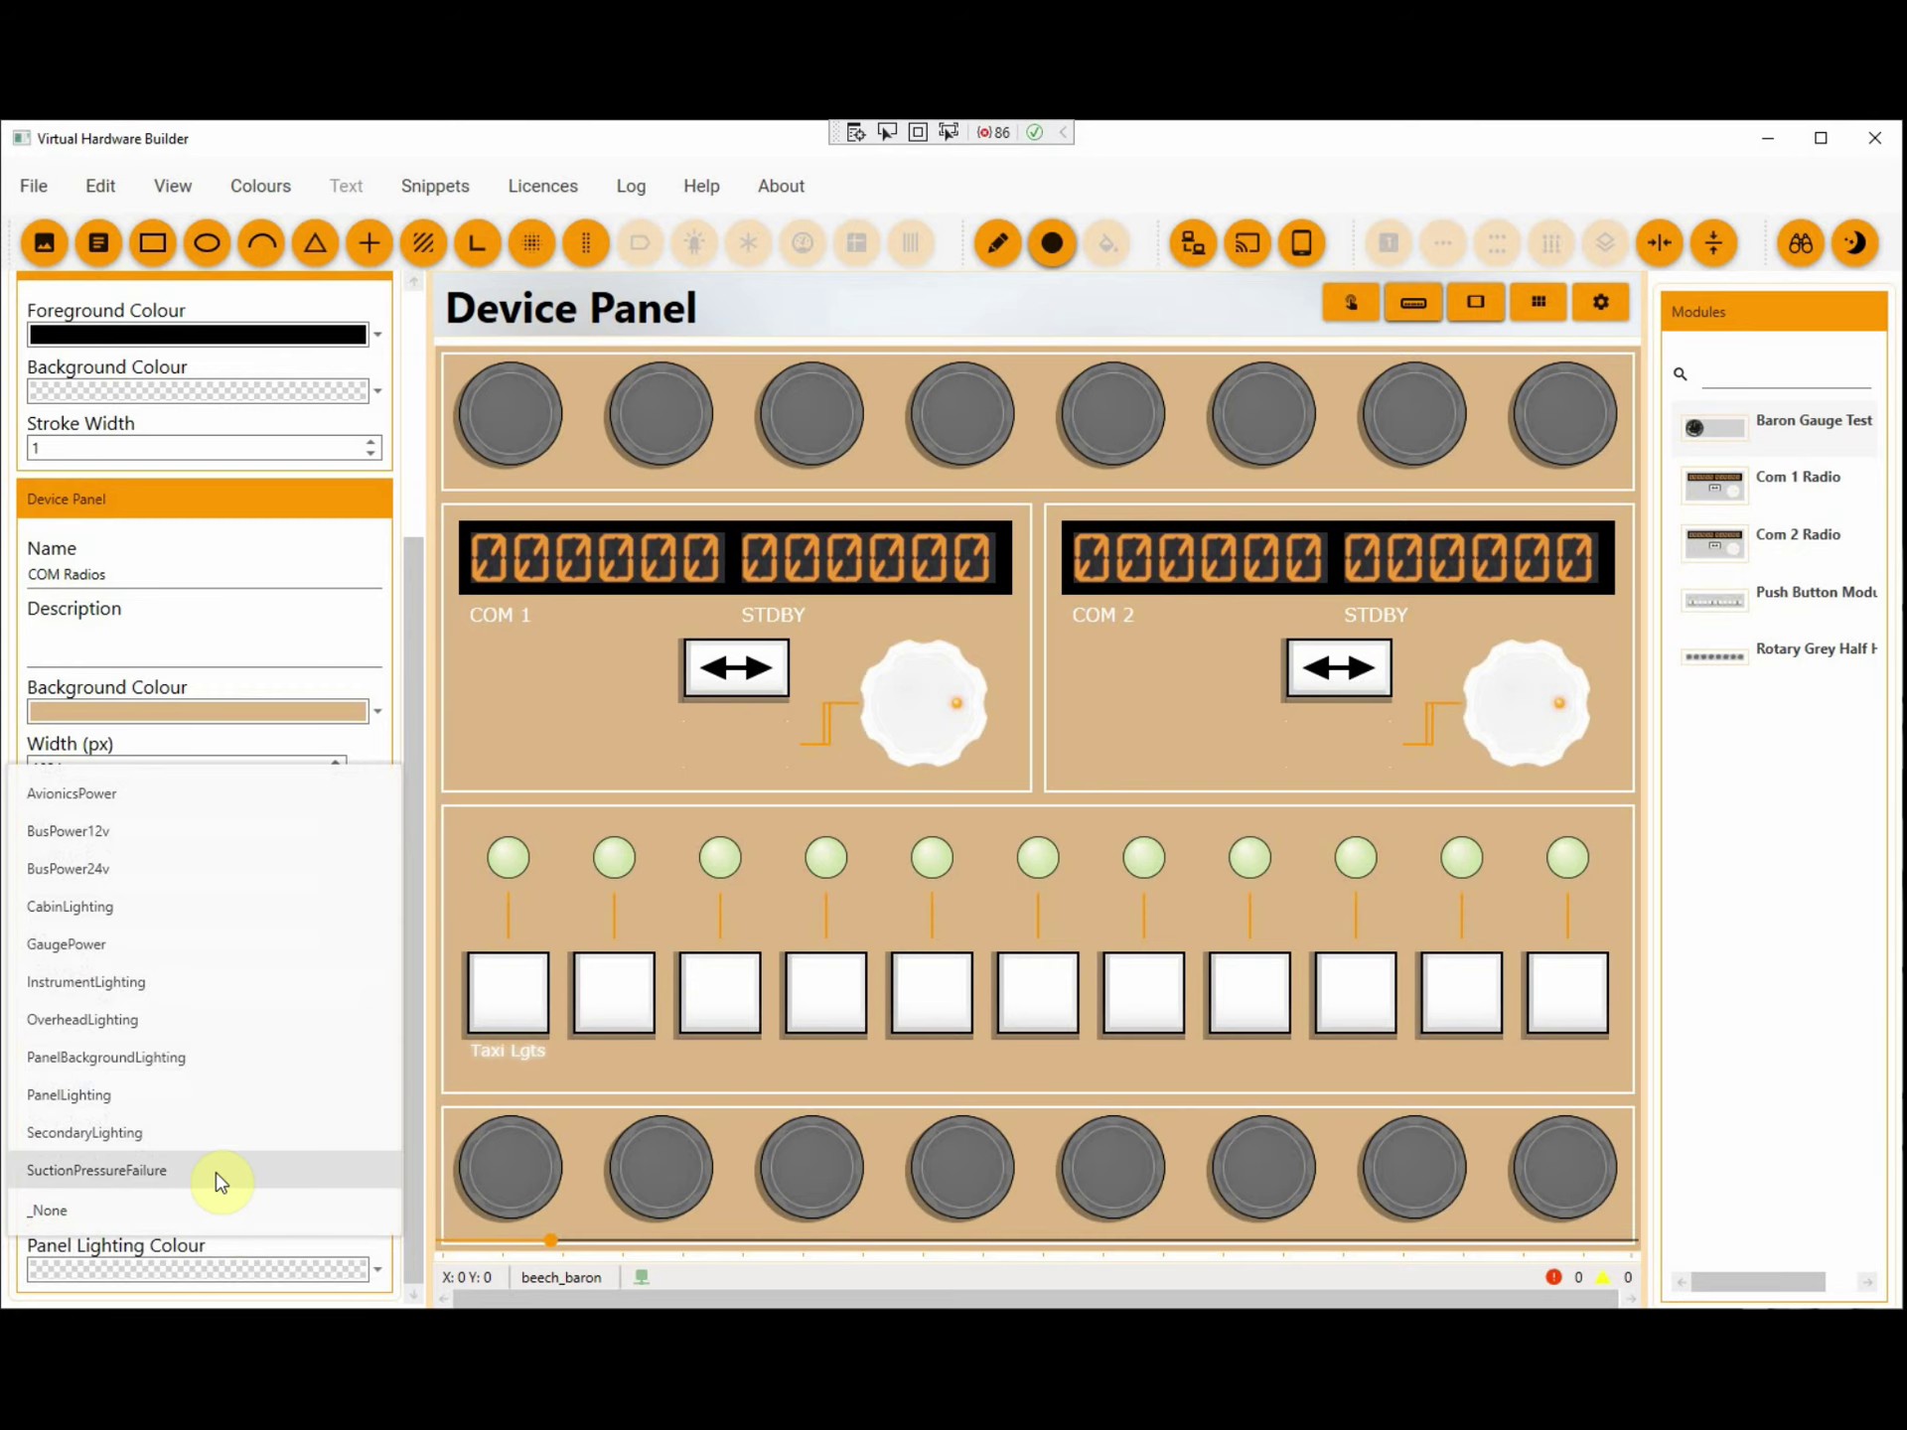
left_click(149, 1095)
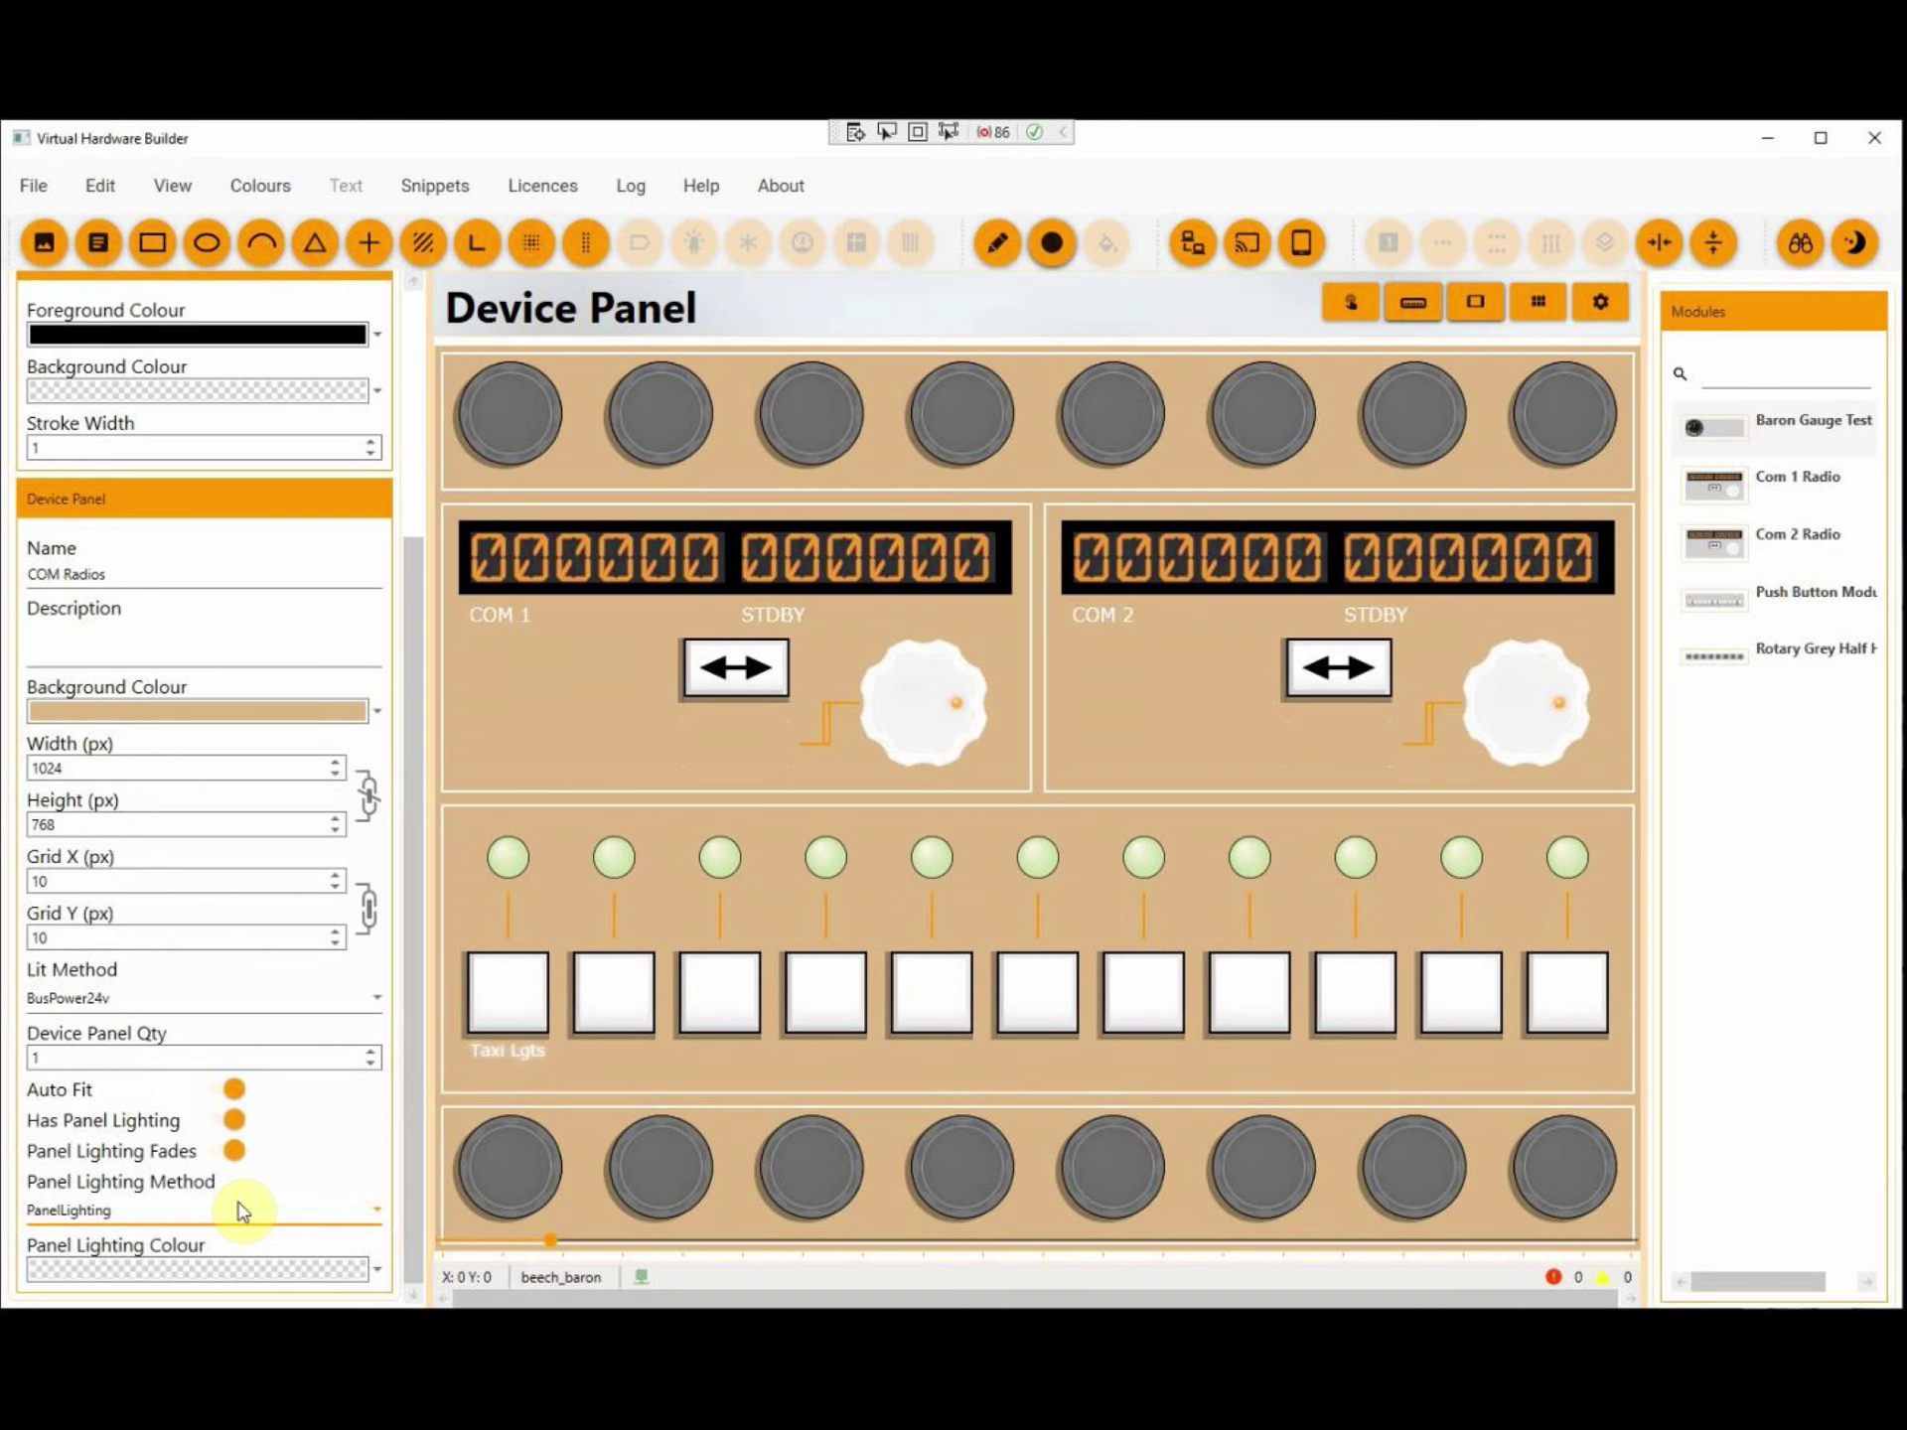
Step: Make the panel lighting orange and save the COM Radios device panel
left_click(254, 1269)
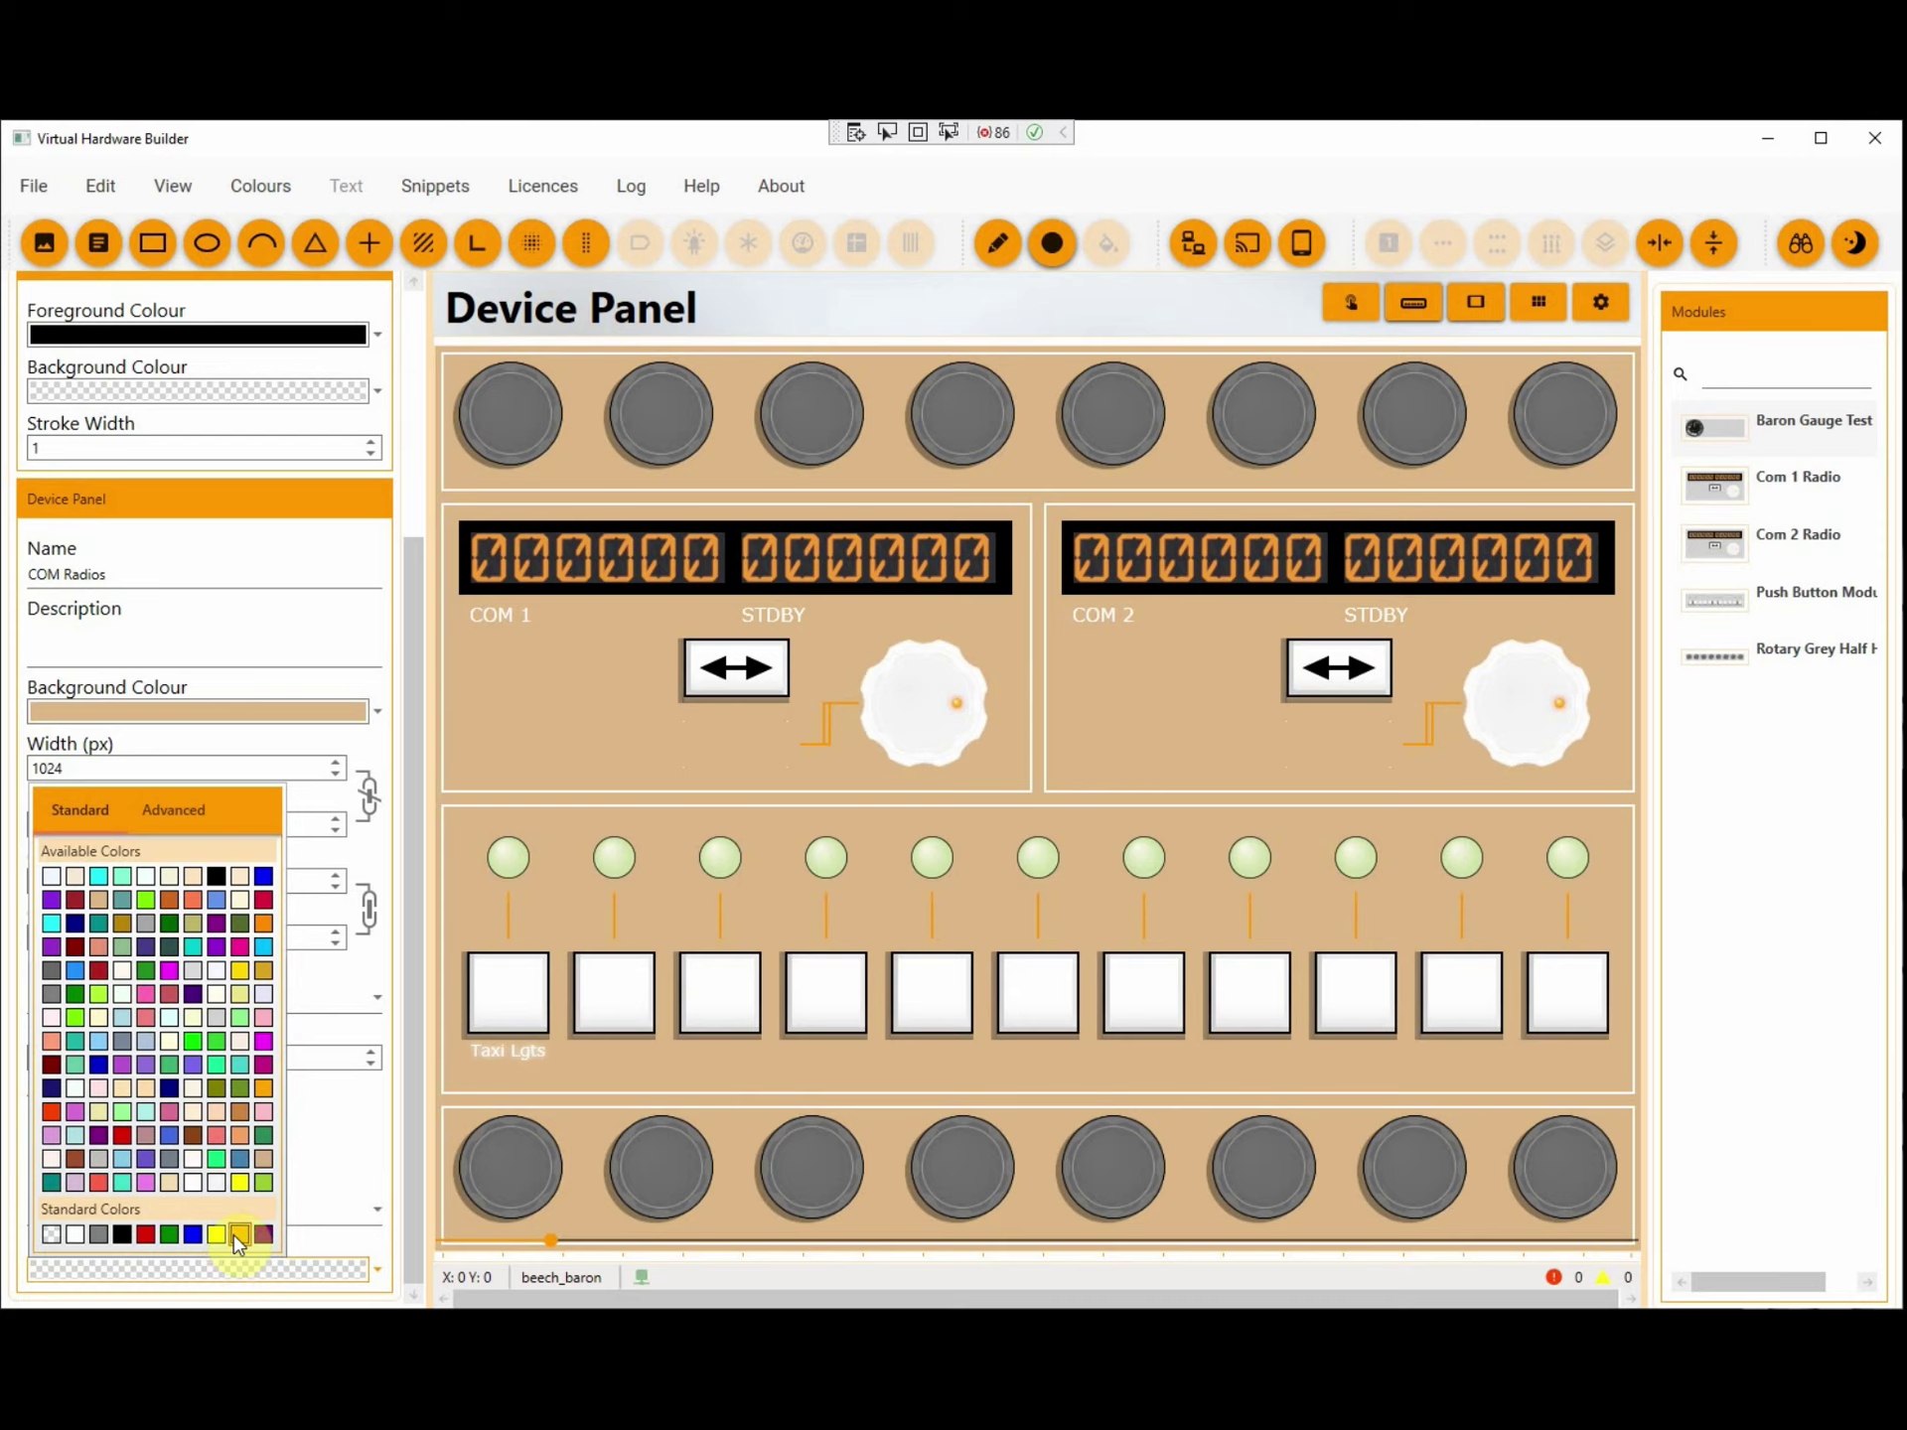
left_click(236, 1238)
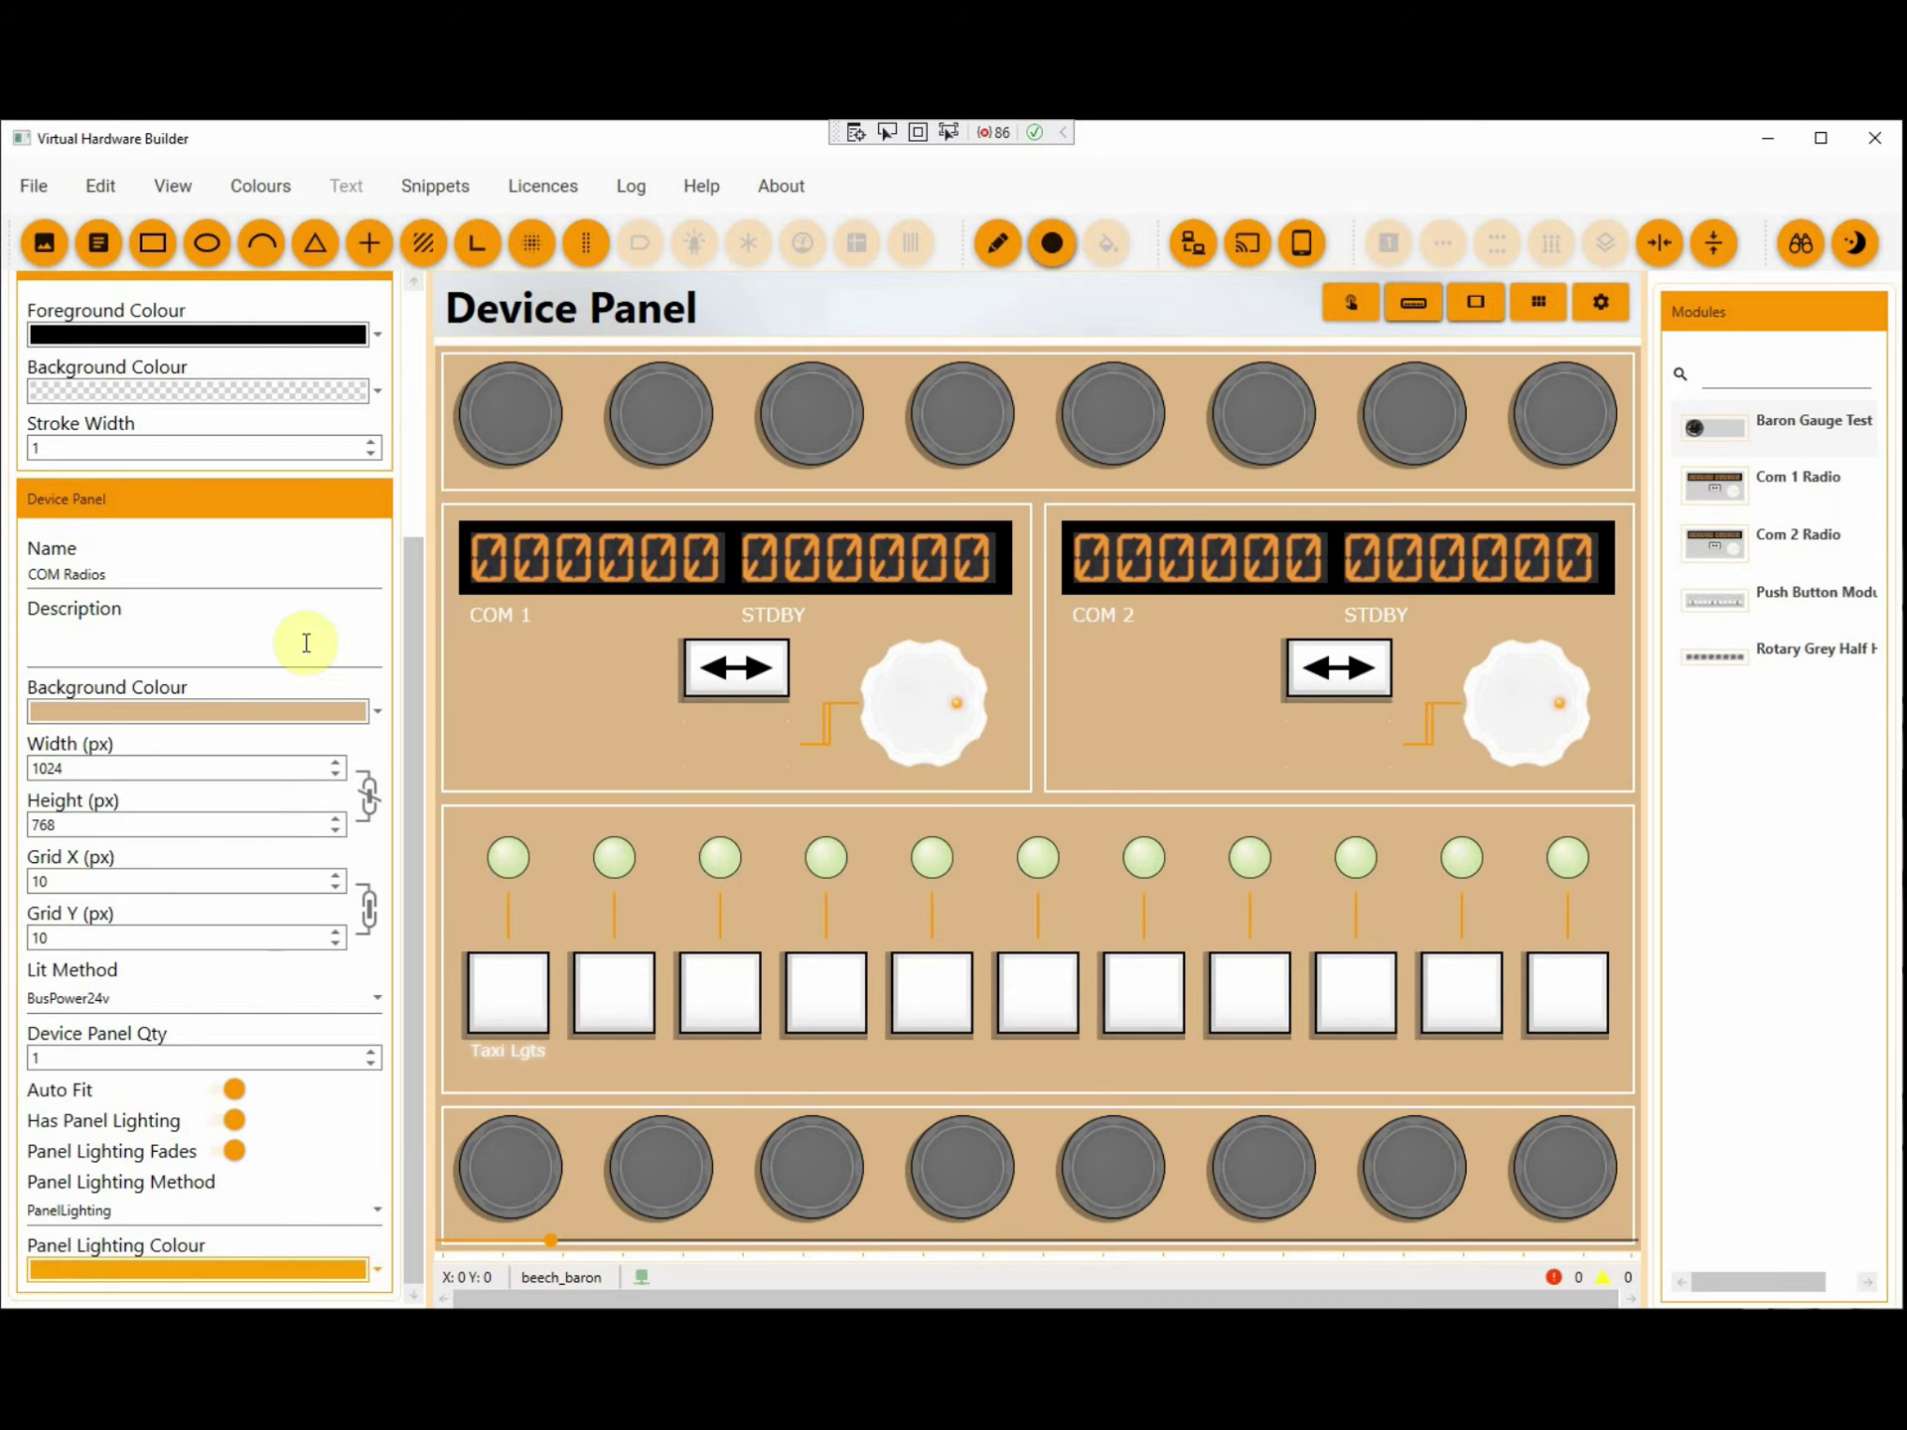
left_click(29, 187)
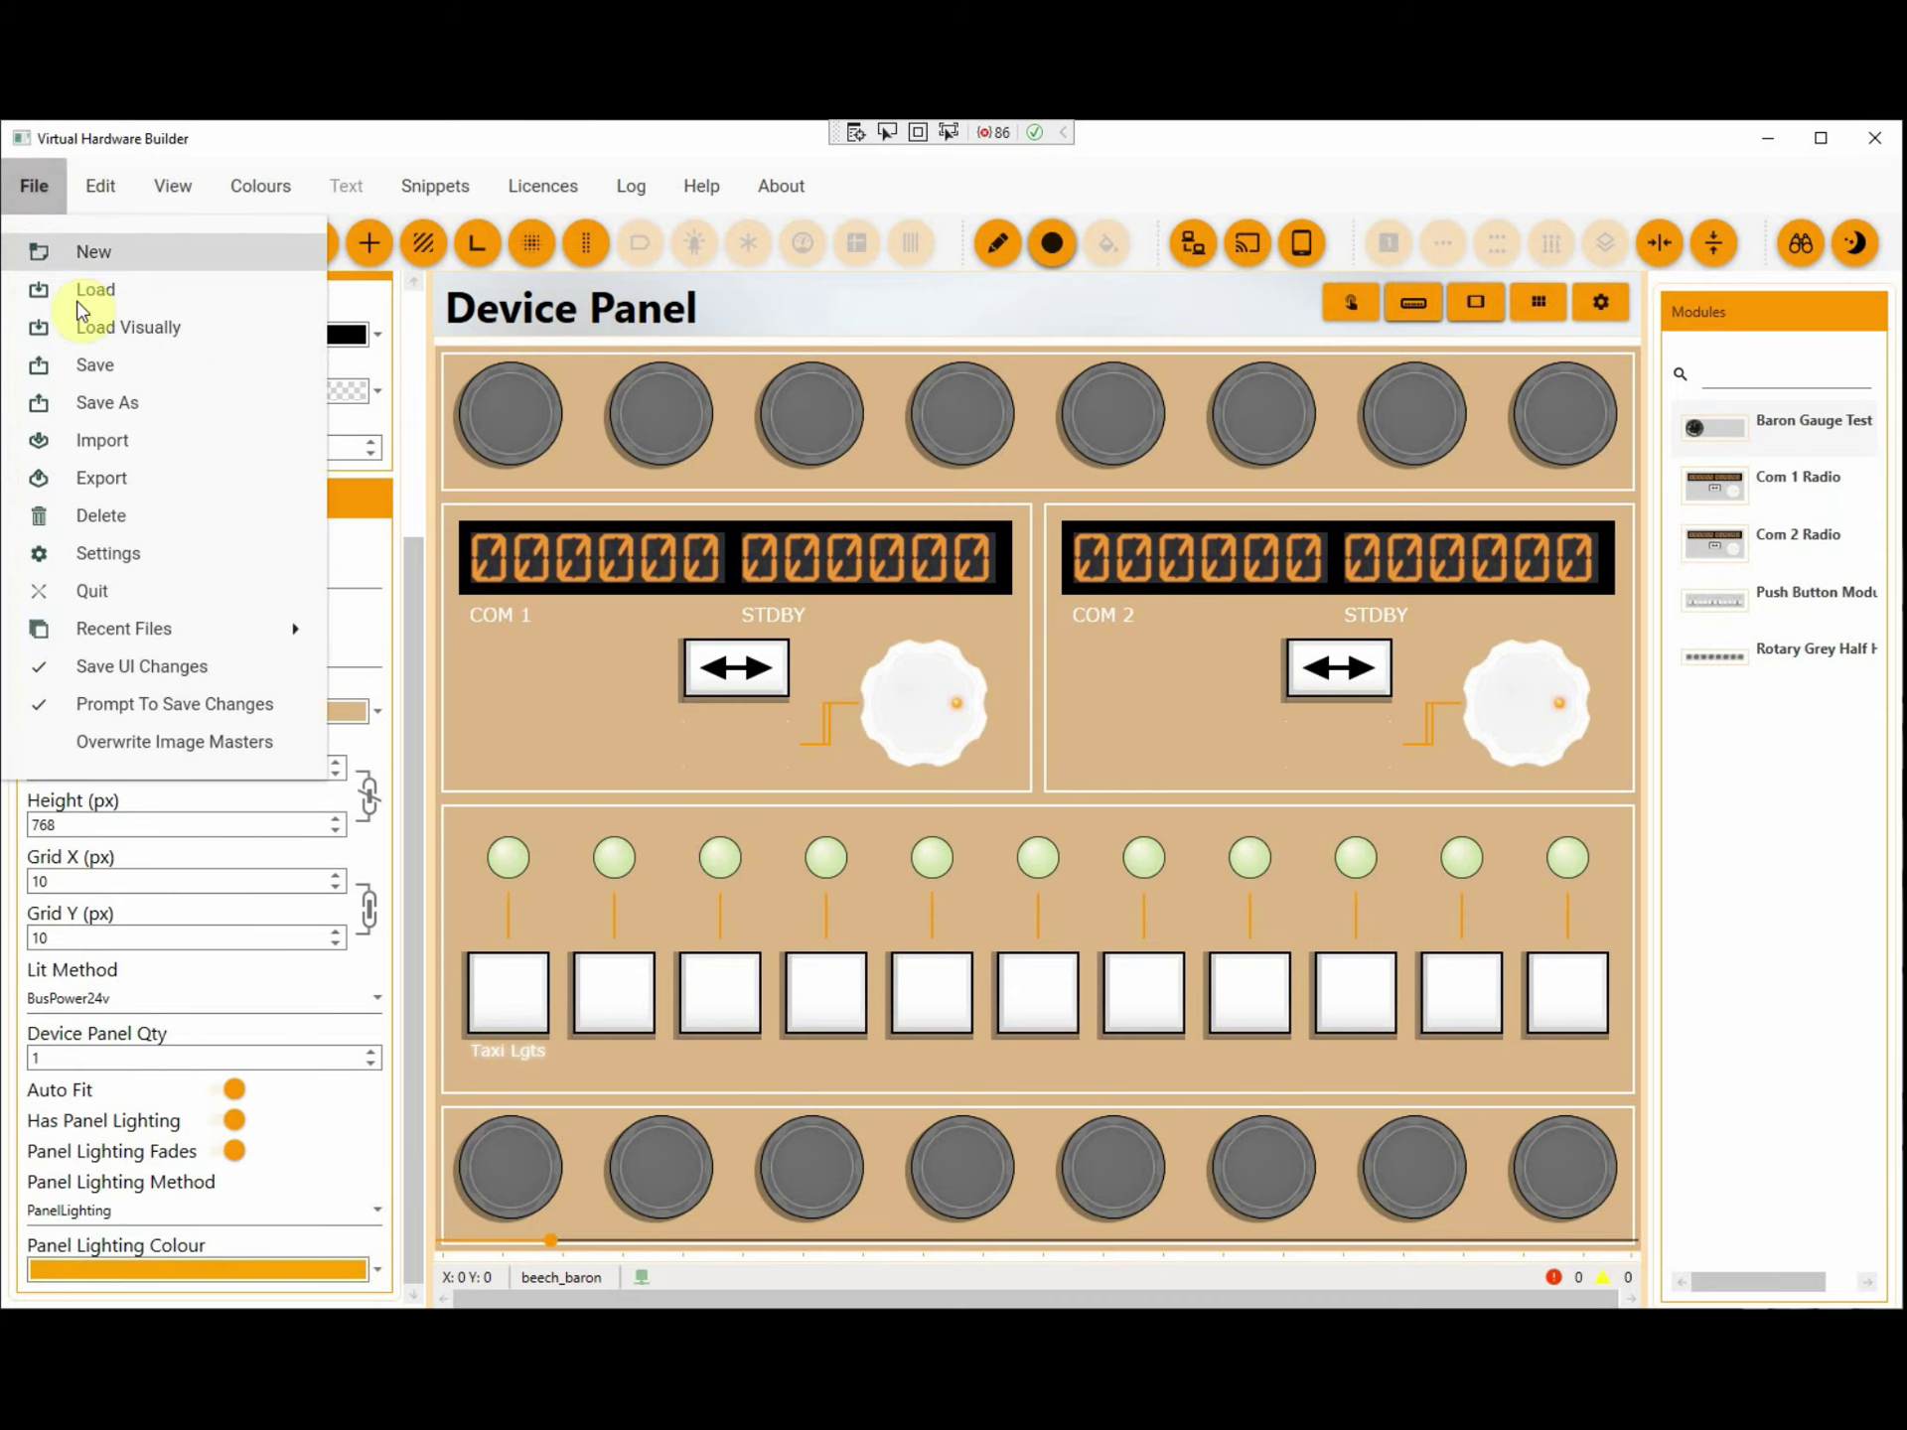
left_click(97, 367)
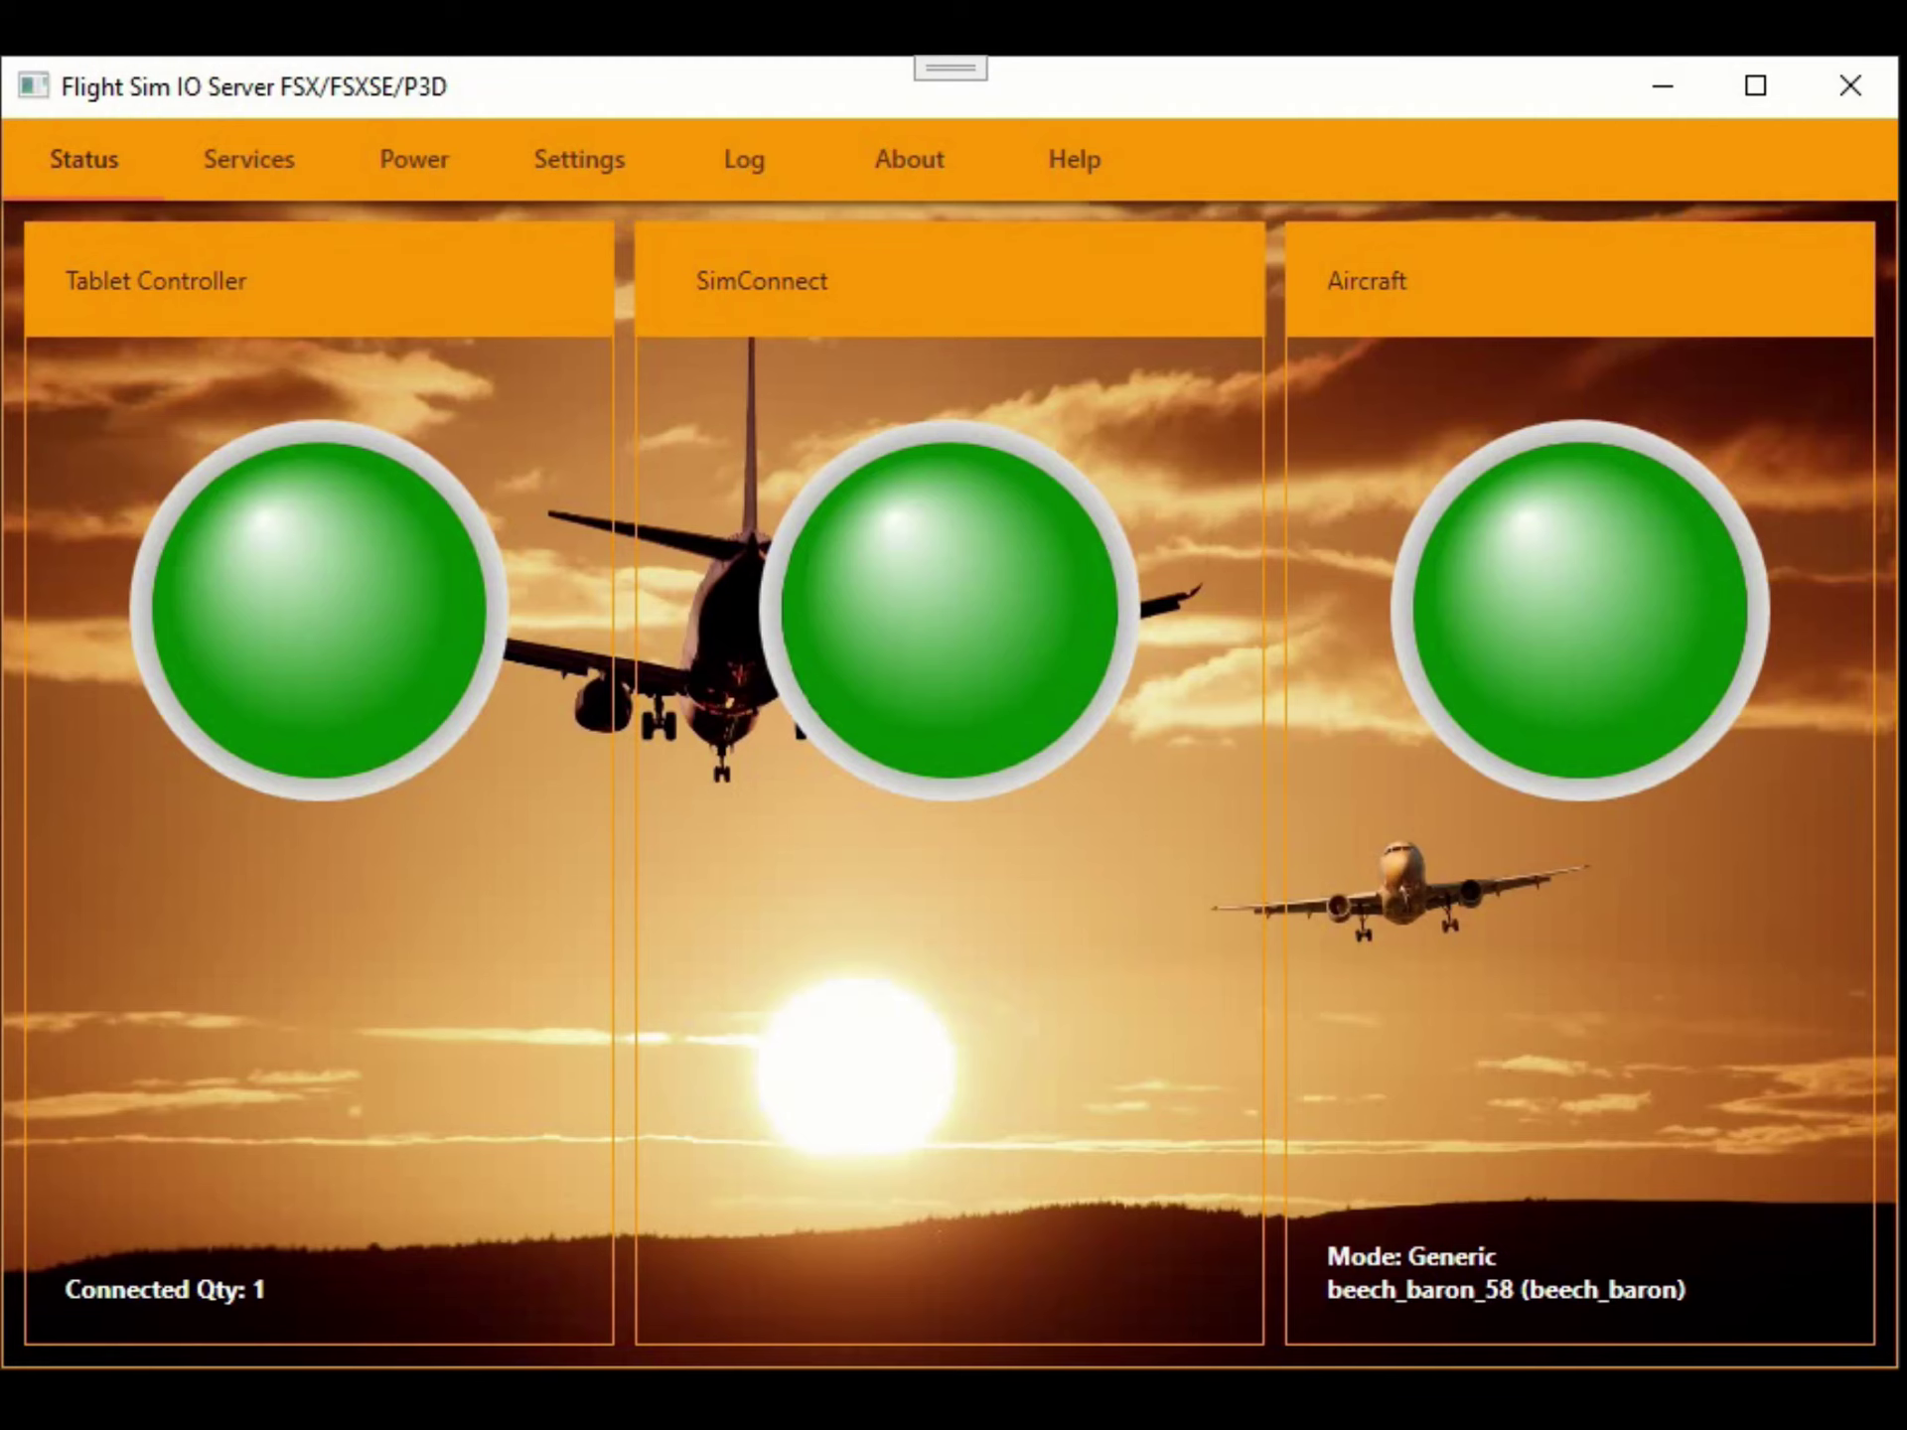
Step: Show the Power page with its Aircraft Power settings
left_click(425, 157)
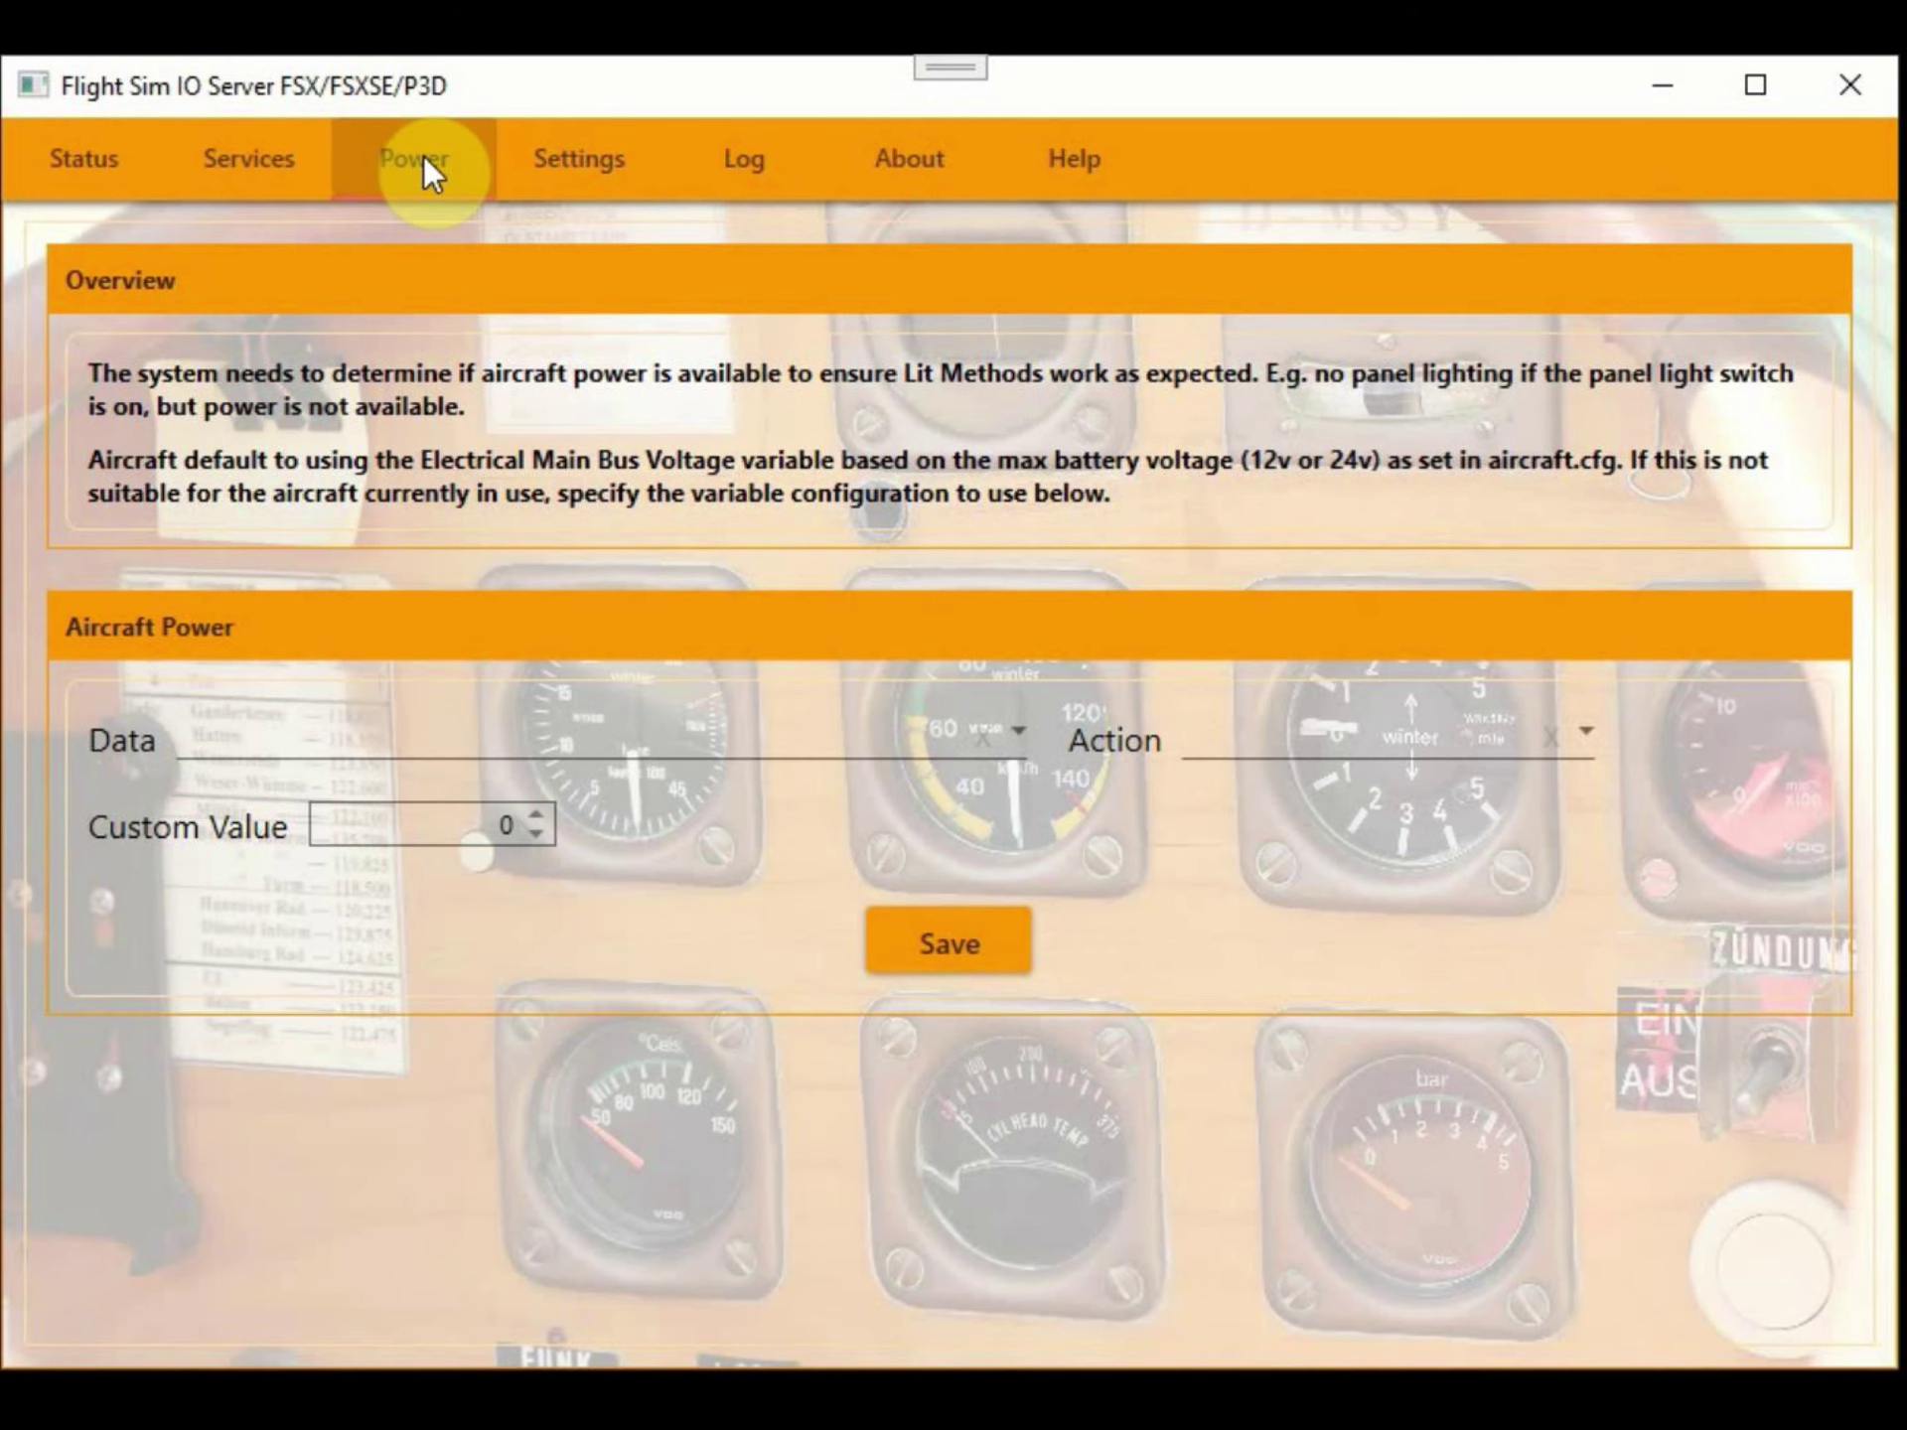